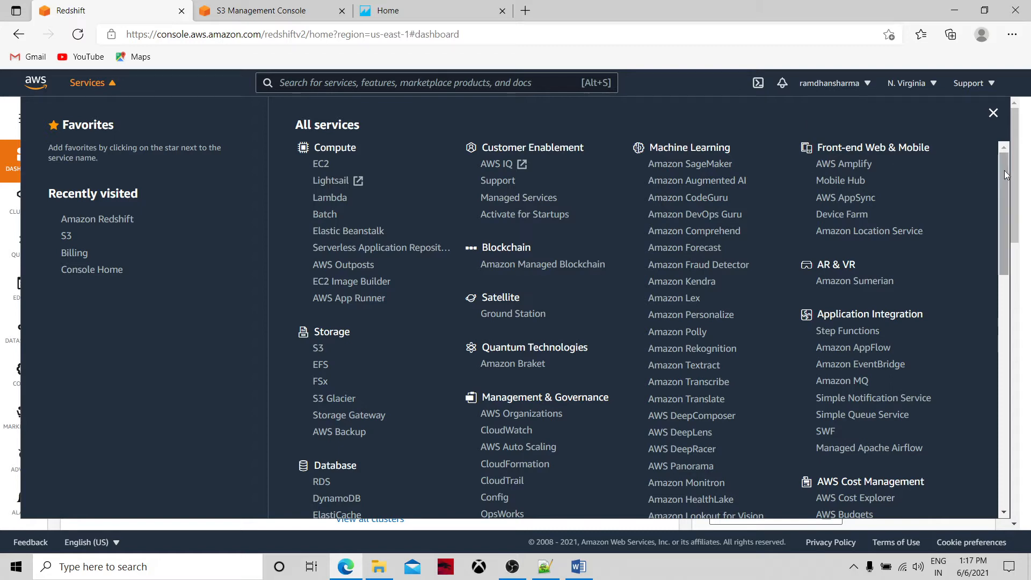
Open Amazon Redshift from the AWS services and start a new cluster from its dashboard with the Free trial configuration
{"action": "left_click_drag", "start_coordinate": [1005, 173], "coordinate": [1020, 289]}
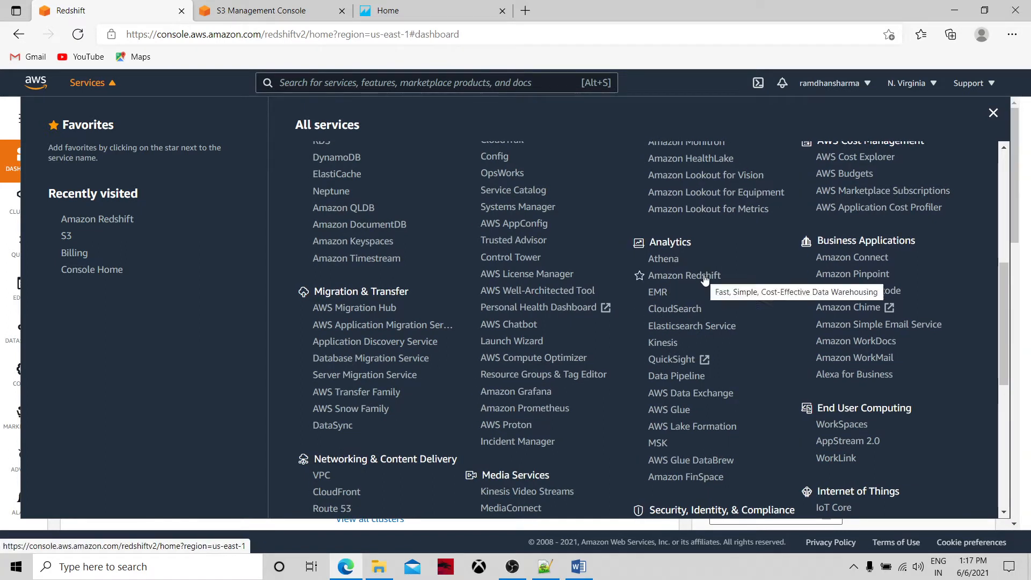
{"action": "left_click", "coordinate": [704, 276]}
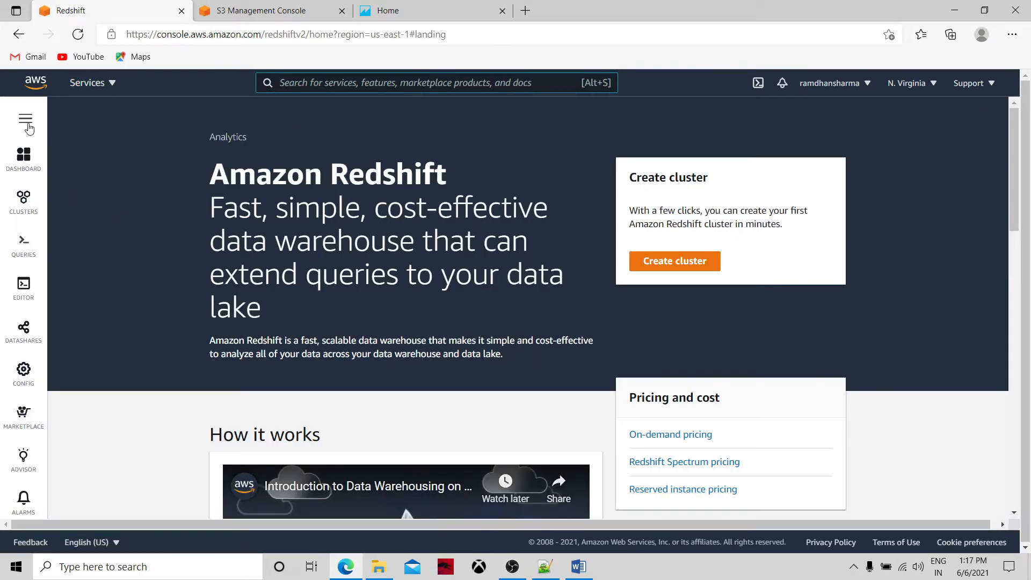
{"action": "left_click", "coordinate": [27, 123]}
{"action": "left_click", "coordinate": [64, 160]}
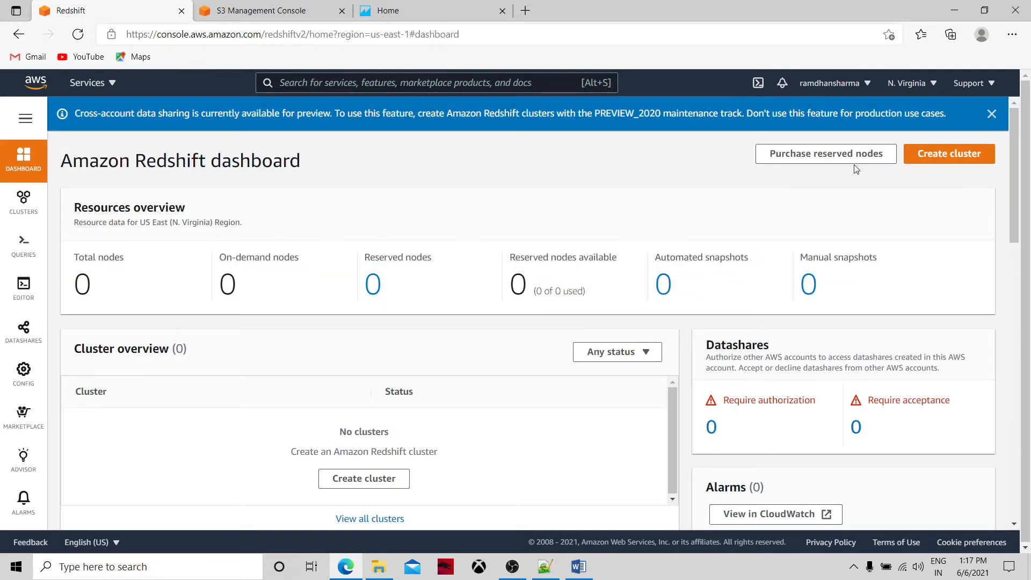
{"action": "left_click", "coordinate": [953, 162]}
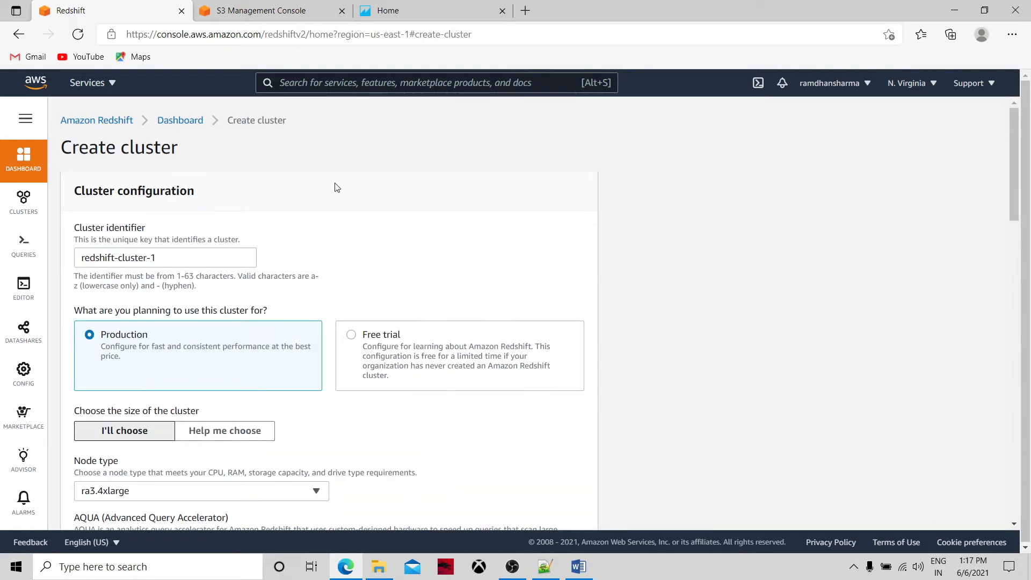
{"action": "left_click", "coordinate": [353, 335]}
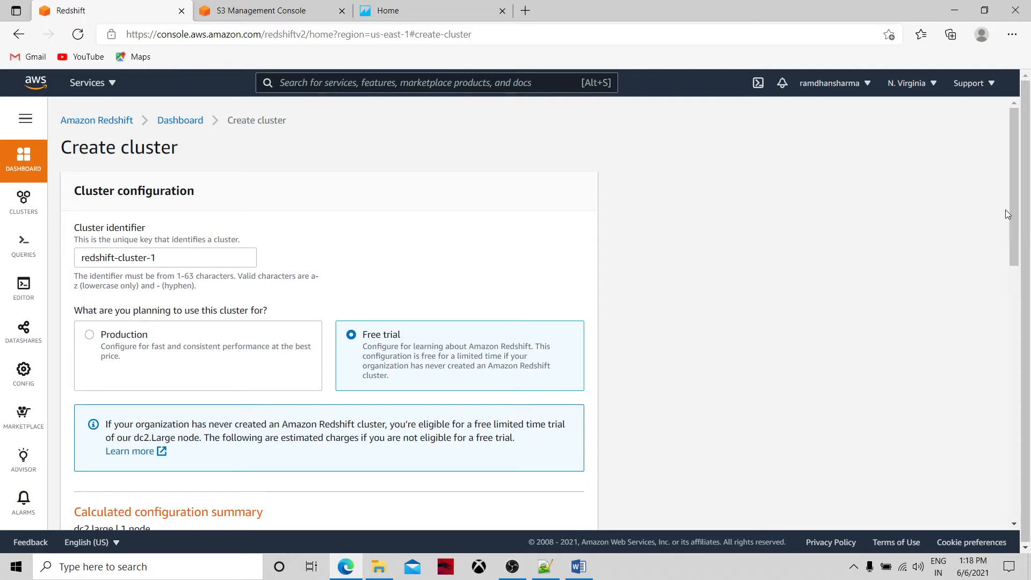
Enter the admin user password for the database, create the cluster, and decline saving the password in the browser
{"action": "left_click_drag", "start_coordinate": [1015, 201], "coordinate": [1030, 460]}
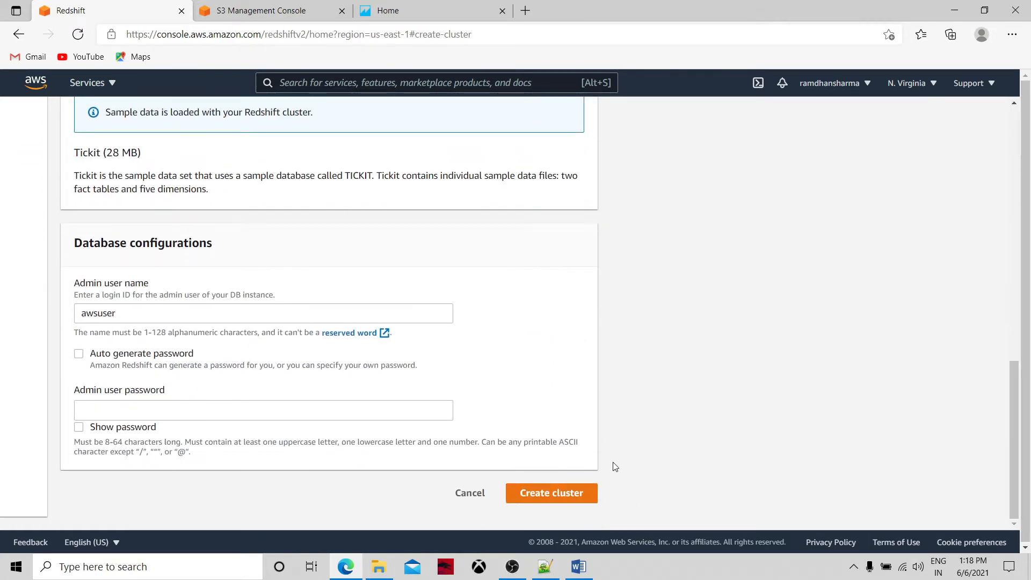
{"action": "left_click", "coordinate": [246, 407]}
{"action": "left_click", "coordinate": [313, 244]}
{"action": "left_click", "coordinate": [124, 412]}
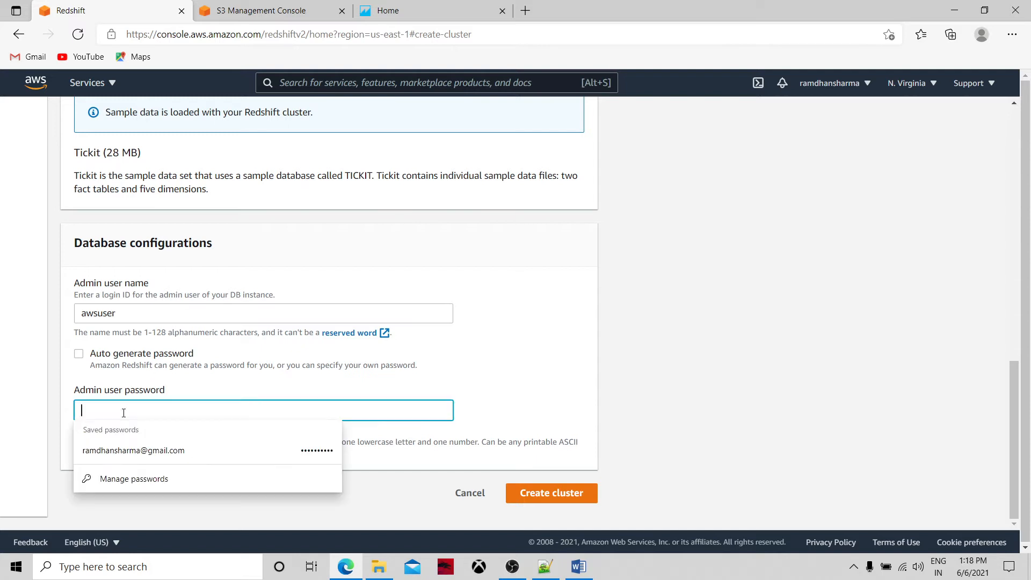
{"action": "type", "text": "•"}
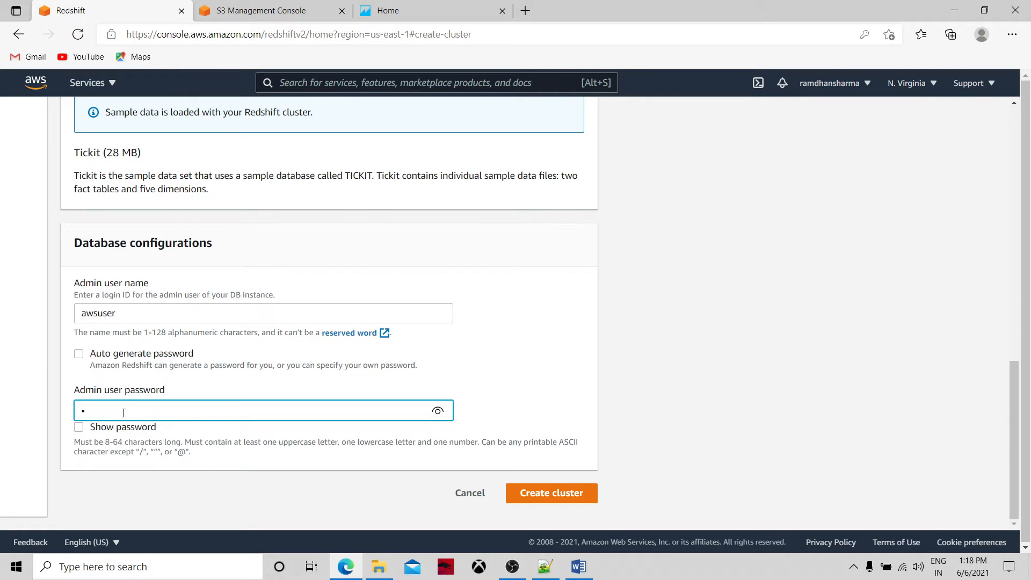
{"action": "type", "text": "•••••••••"}
{"action": "left_click", "coordinate": [543, 499]}
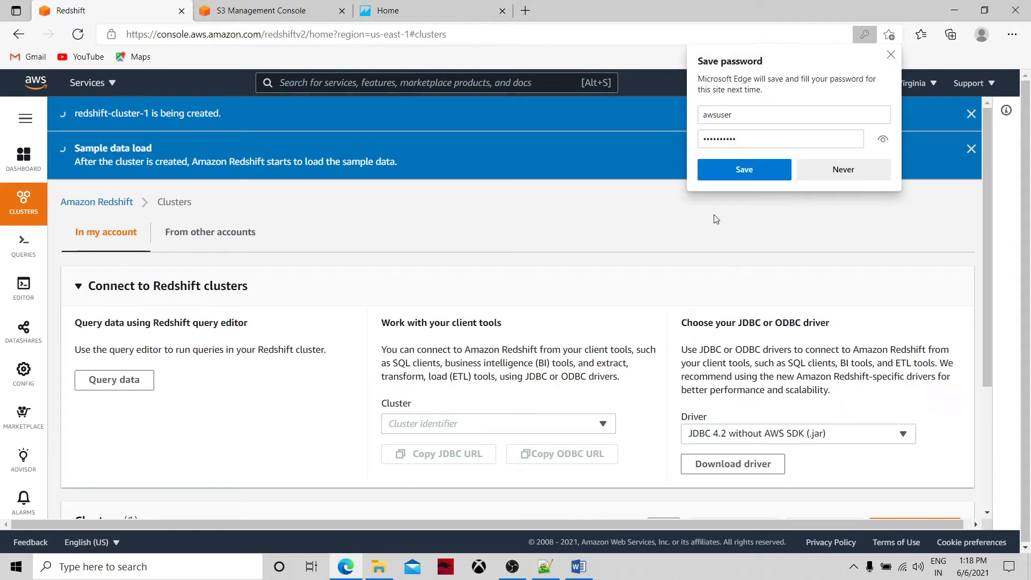
{"action": "left_click", "coordinate": [834, 170]}
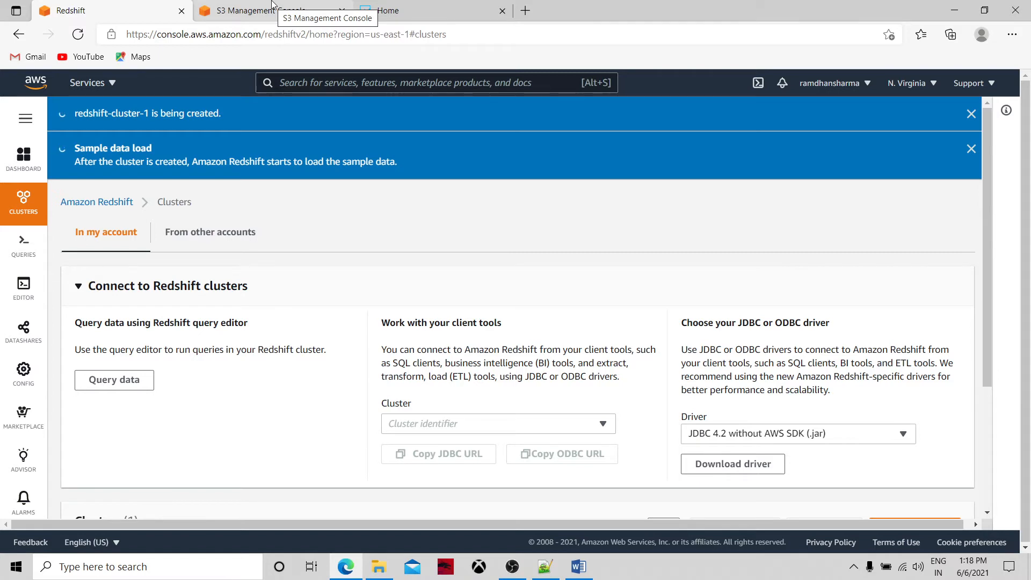
Switch to QuickSight and open the Manage QuickSight administration page
{"action": "left_click", "coordinate": [412, 5]}
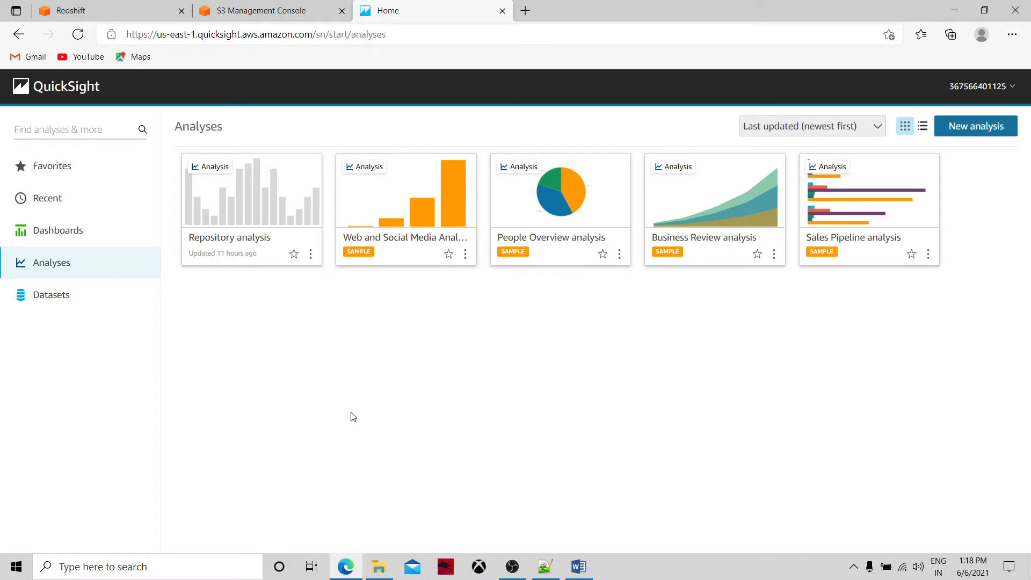
{"action": "left_click", "coordinate": [262, 7]}
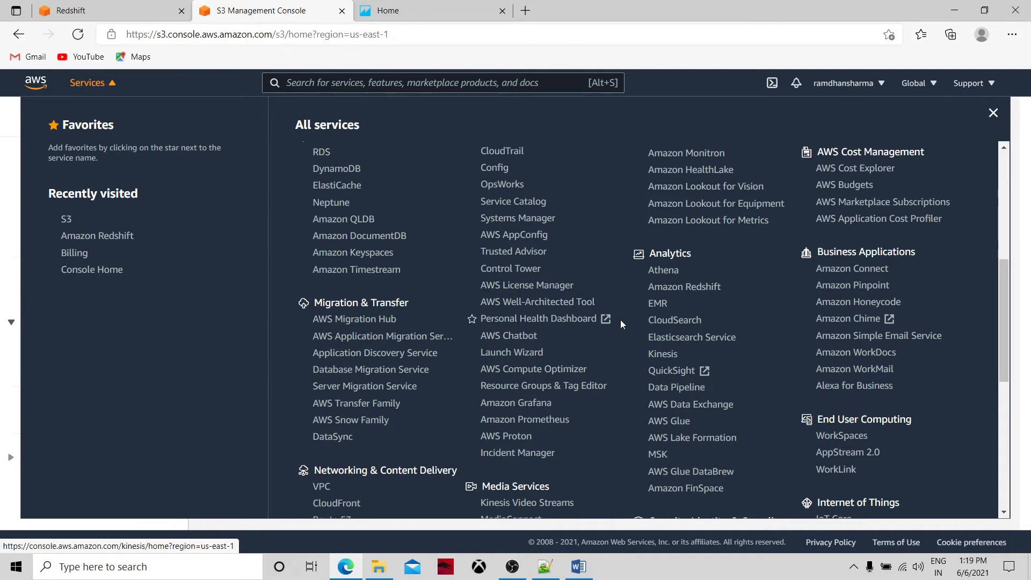
{"action": "left_click", "coordinate": [429, 5]}
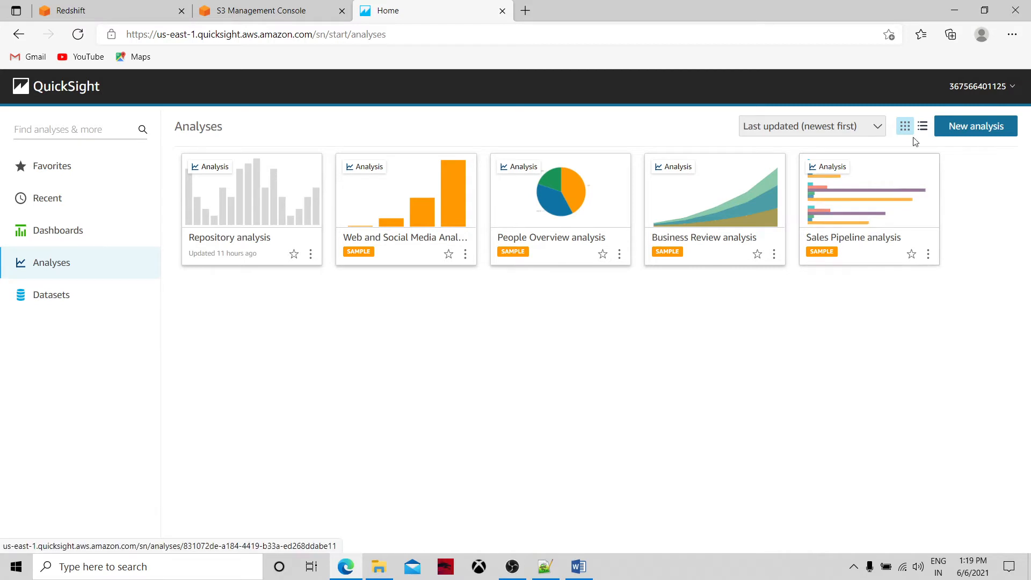
{"action": "left_click", "coordinate": [966, 87]}
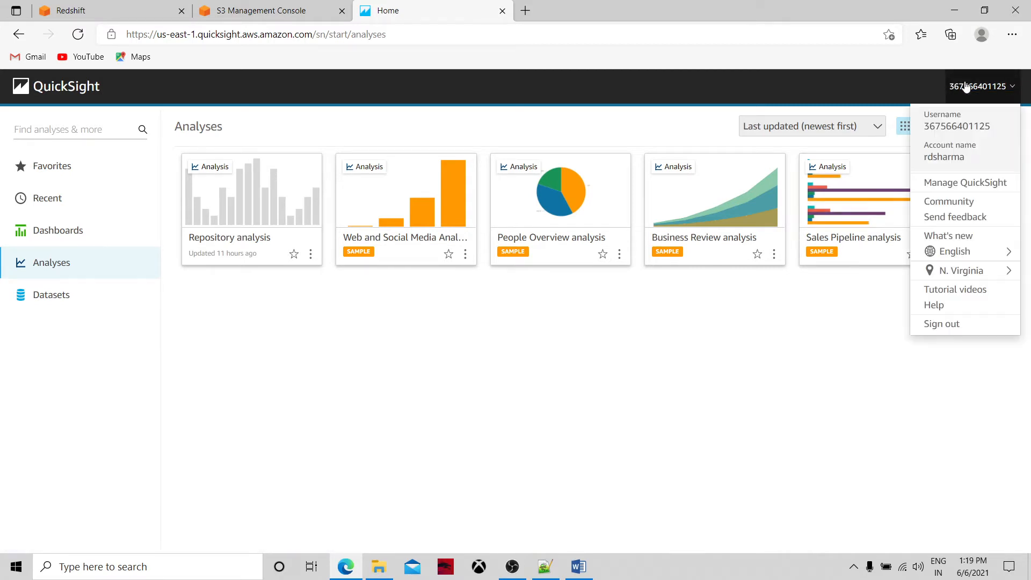
{"action": "left_click", "coordinate": [954, 184]}
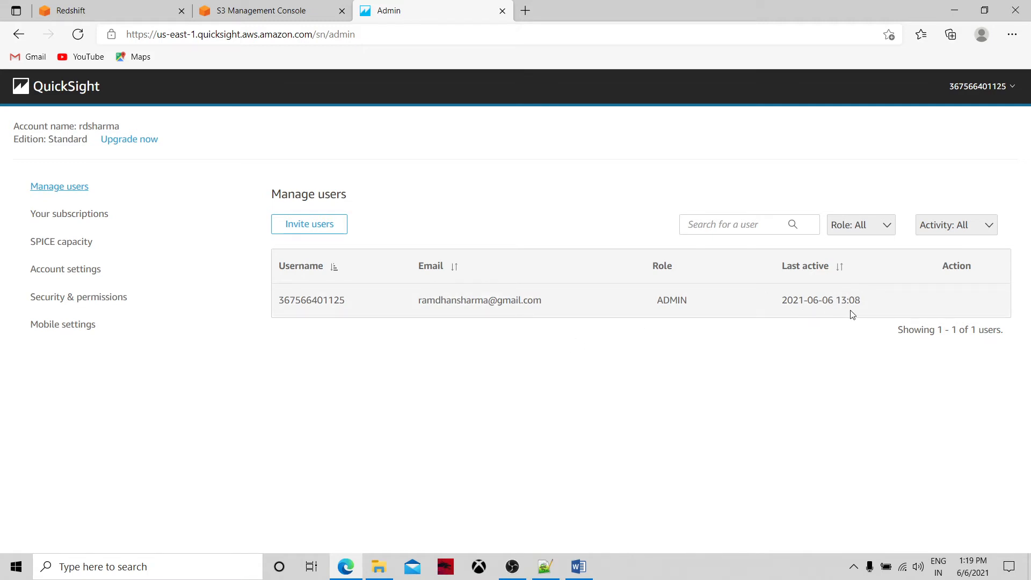
Review the QuickSight subscriptions, SPICE capacity, account, security and permissions, and mobile settings, ending back on the QuickSight home page
{"action": "left_click", "coordinate": [90, 215]}
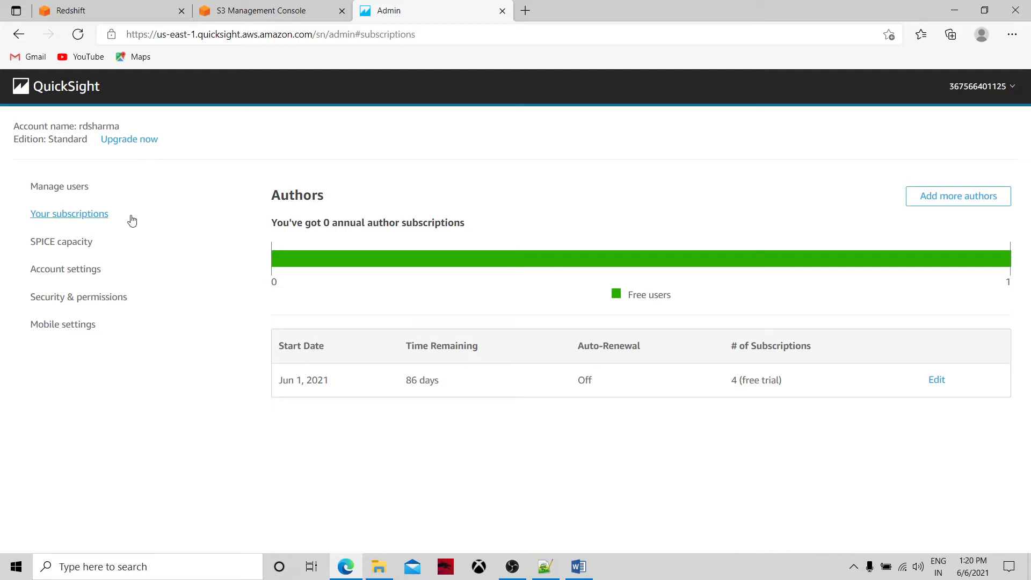
{"action": "left_click", "coordinate": [62, 244]}
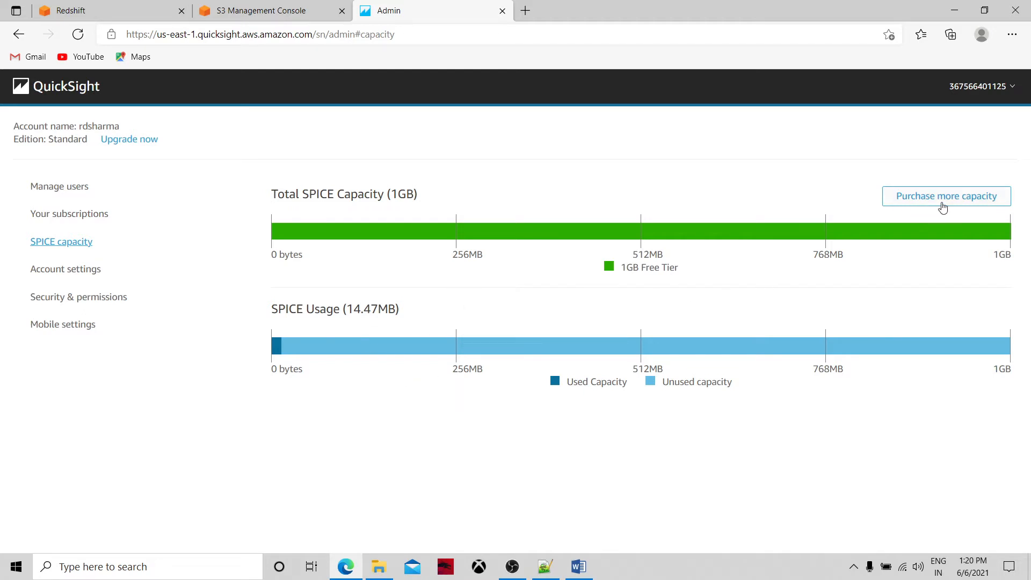
{"action": "left_click", "coordinate": [59, 273]}
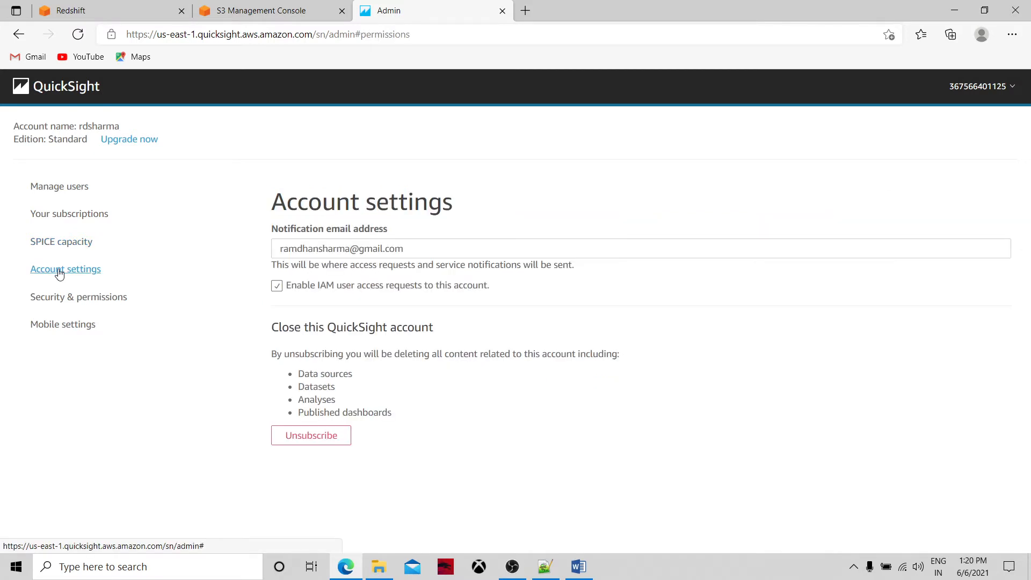
{"action": "left_click", "coordinate": [77, 298]}
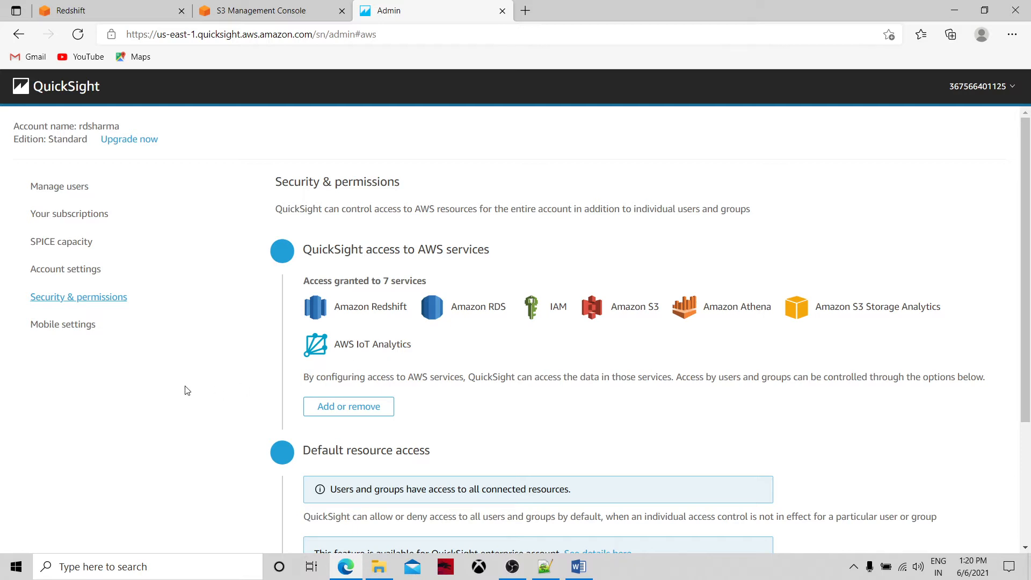
{"action": "left_click", "coordinate": [86, 330]}
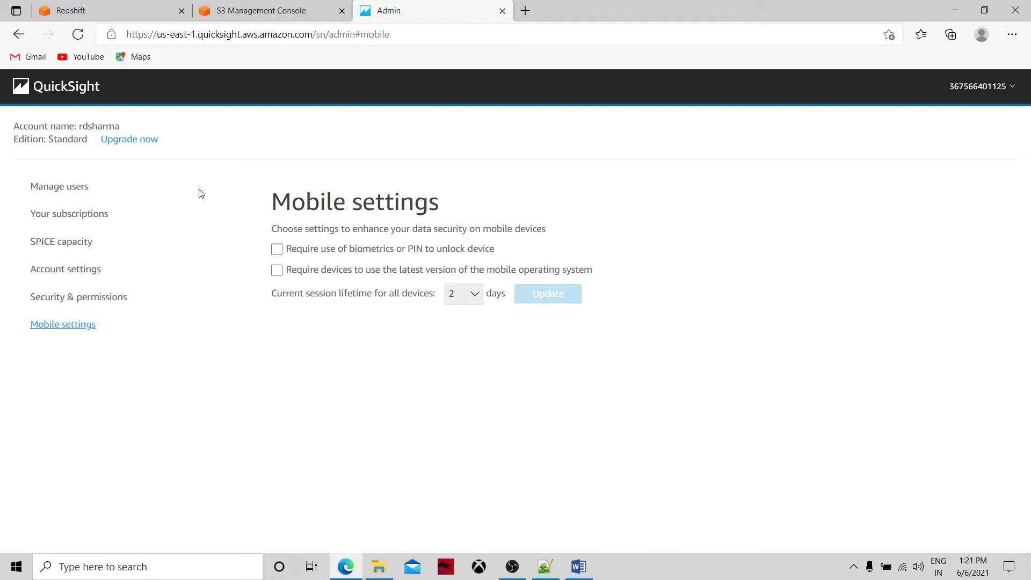
{"action": "left_click", "coordinate": [68, 91]}
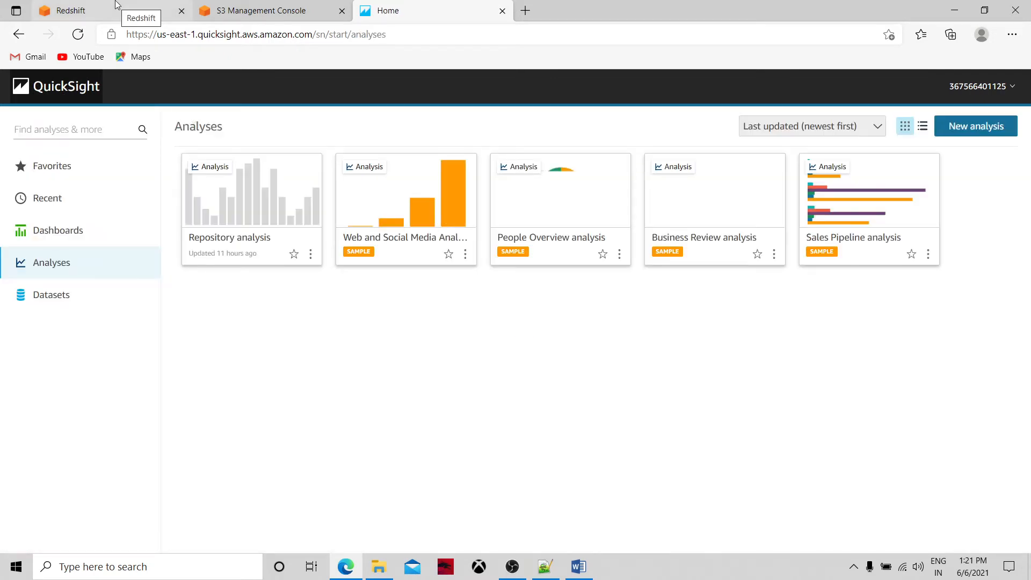
Switch to Redshift and check the new cluster's creation status on the dashboard and in the refreshed clusters list
{"action": "left_click", "coordinate": [116, 5]}
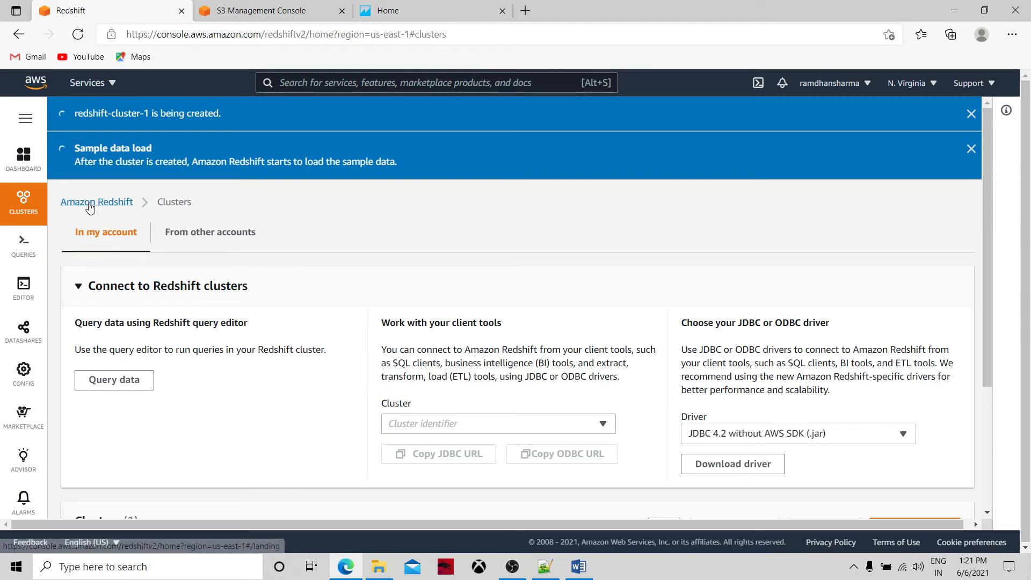
{"action": "left_click", "coordinate": [27, 155]}
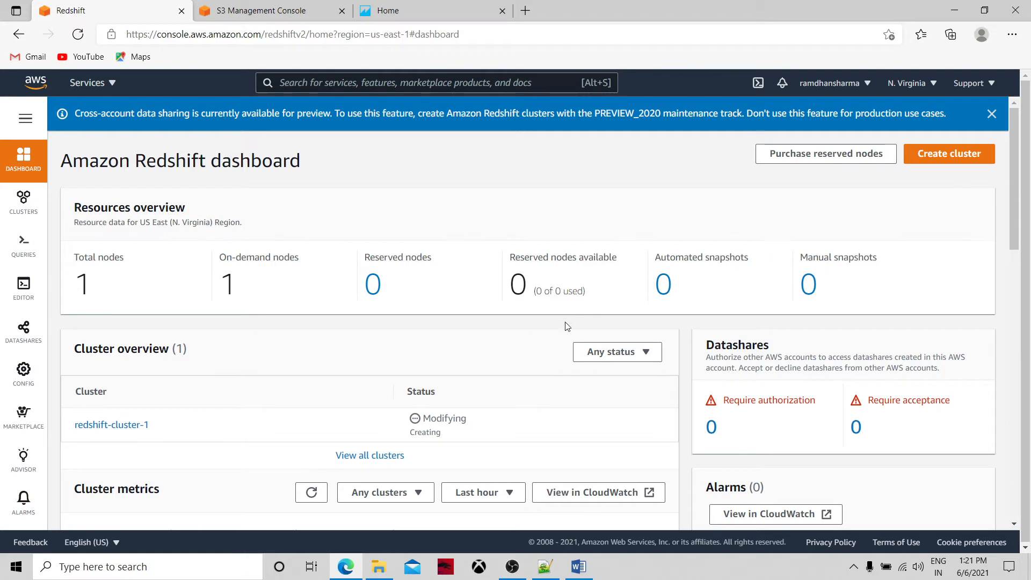
{"action": "left_click", "coordinate": [1015, 277]}
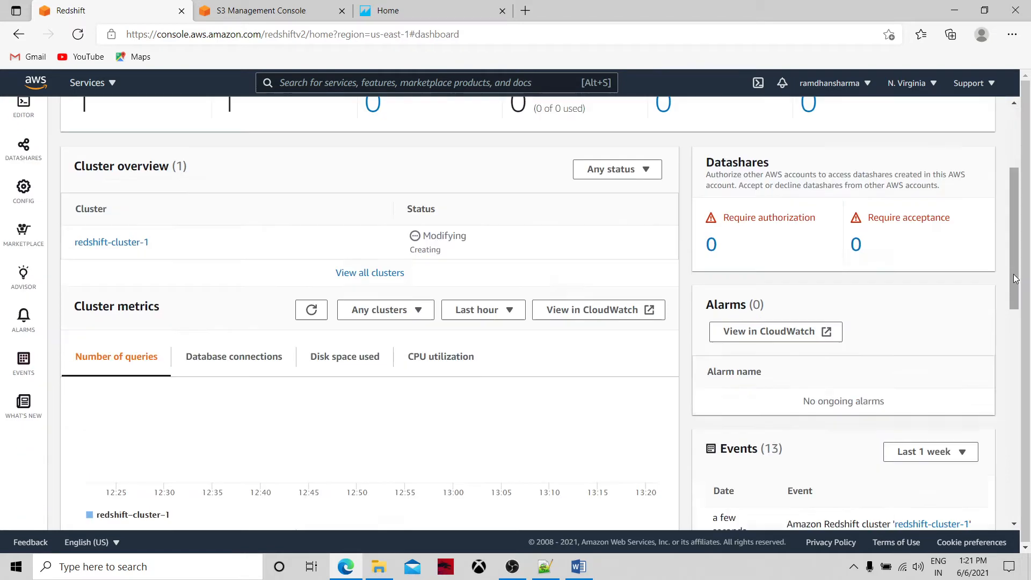
{"action": "left_click", "coordinate": [1019, 124]}
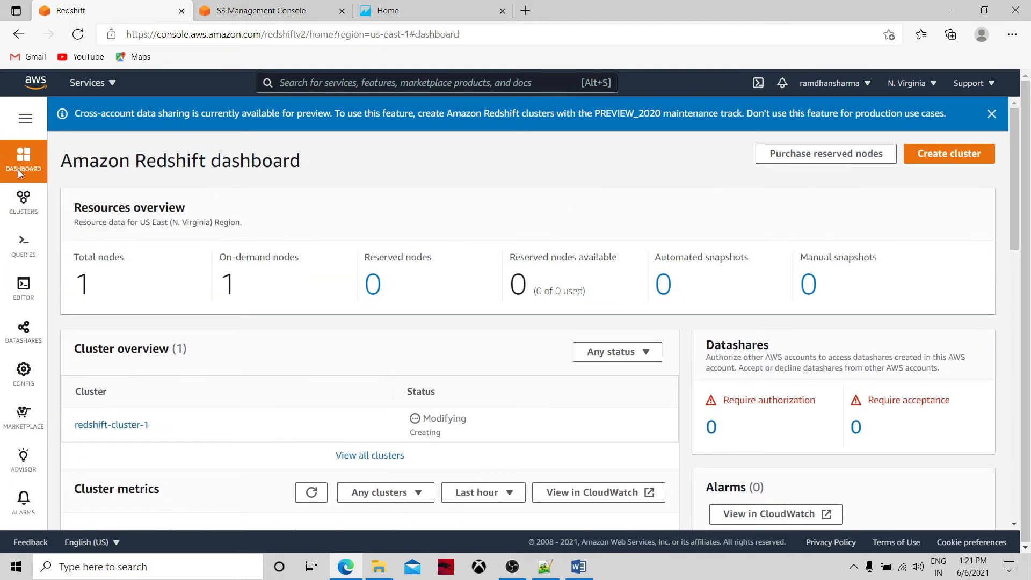
{"action": "left_click", "coordinate": [25, 200]}
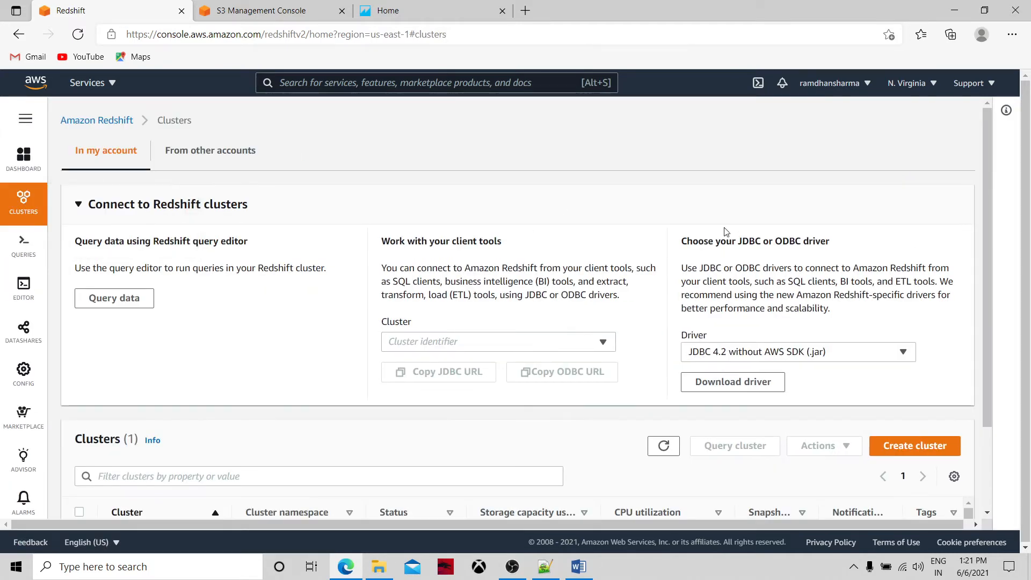
{"action": "scroll", "coordinate": [990, 460], "scroll_direction": "down", "scroll_amount": 3}
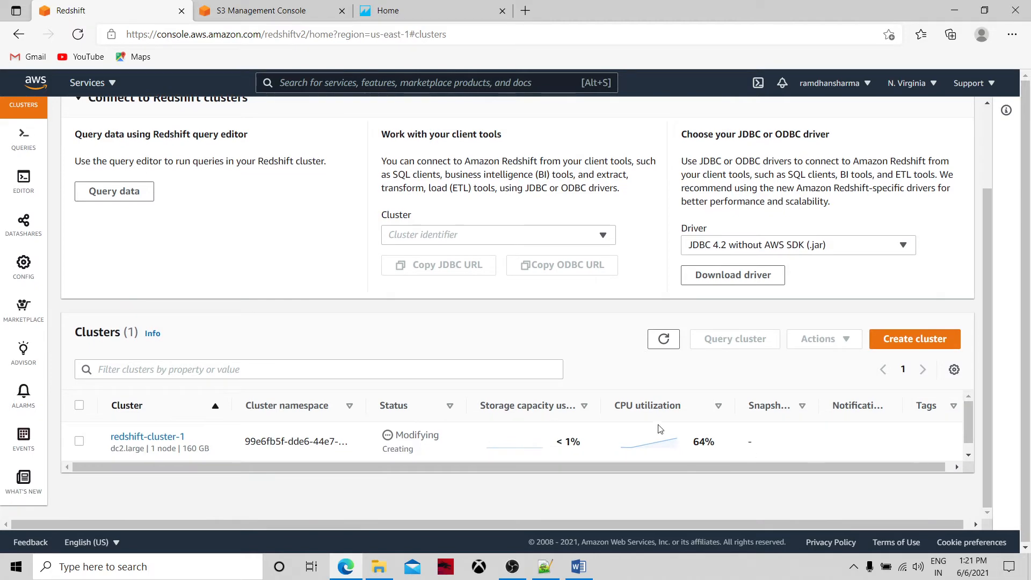
{"action": "left_click", "coordinate": [663, 341]}
{"action": "scroll", "coordinate": [653, 333], "scroll_direction": "up", "scroll_amount": 3}
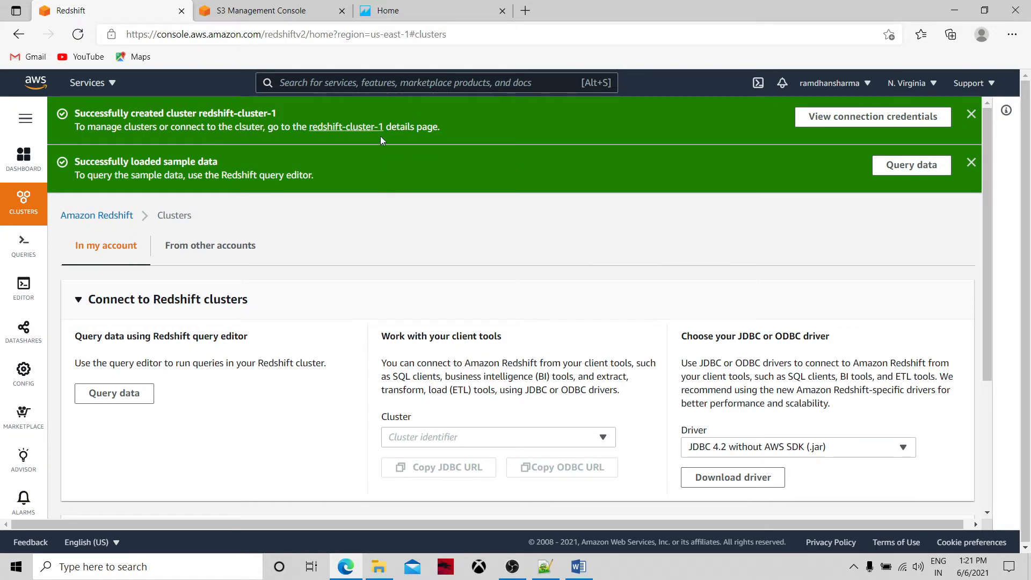
{"action": "left_click", "coordinate": [258, 11]}
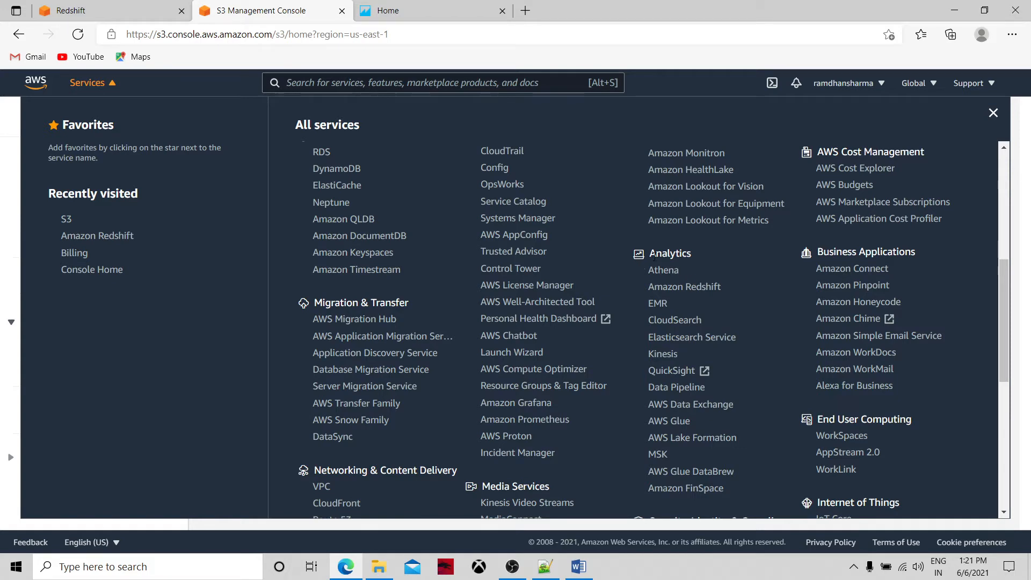
{"action": "left_click", "coordinate": [421, 7]}
{"action": "left_click", "coordinate": [283, 6]}
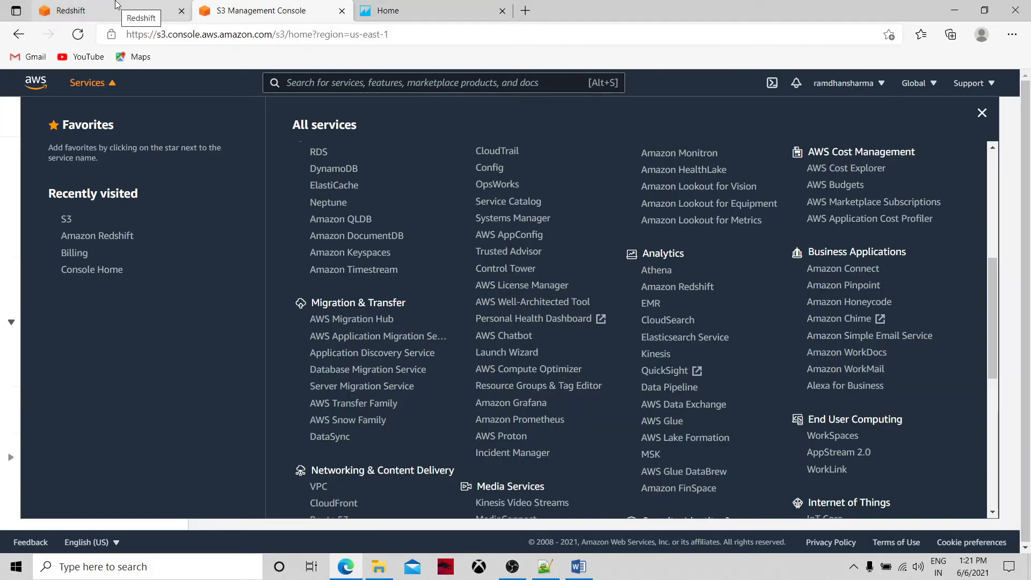
{"action": "left_click", "coordinate": [400, 7]}
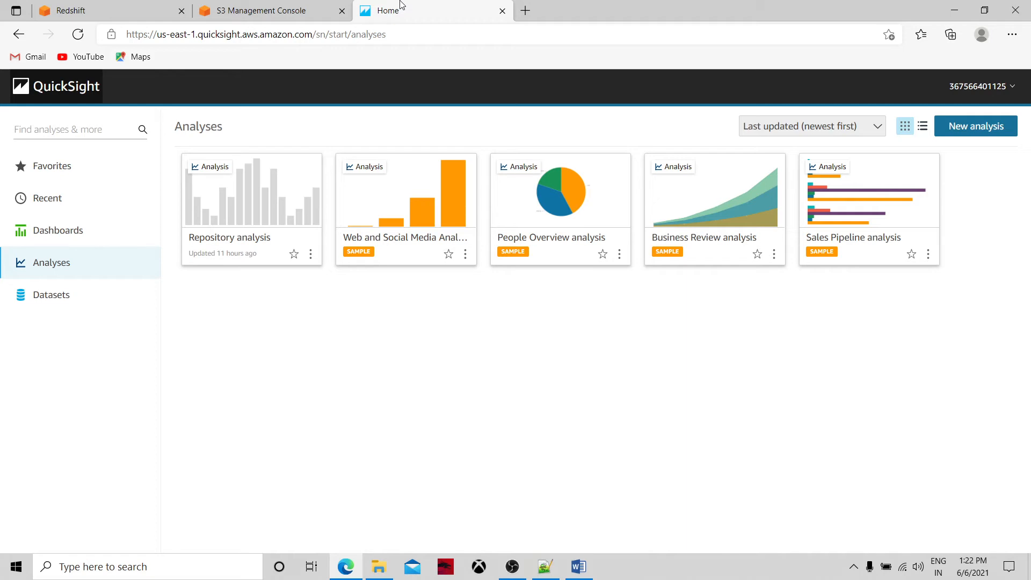
Return to Redshift, open the details of redshift-cluster-1, and examine its general information and cluster metrics
{"action": "left_click", "coordinate": [153, 7]}
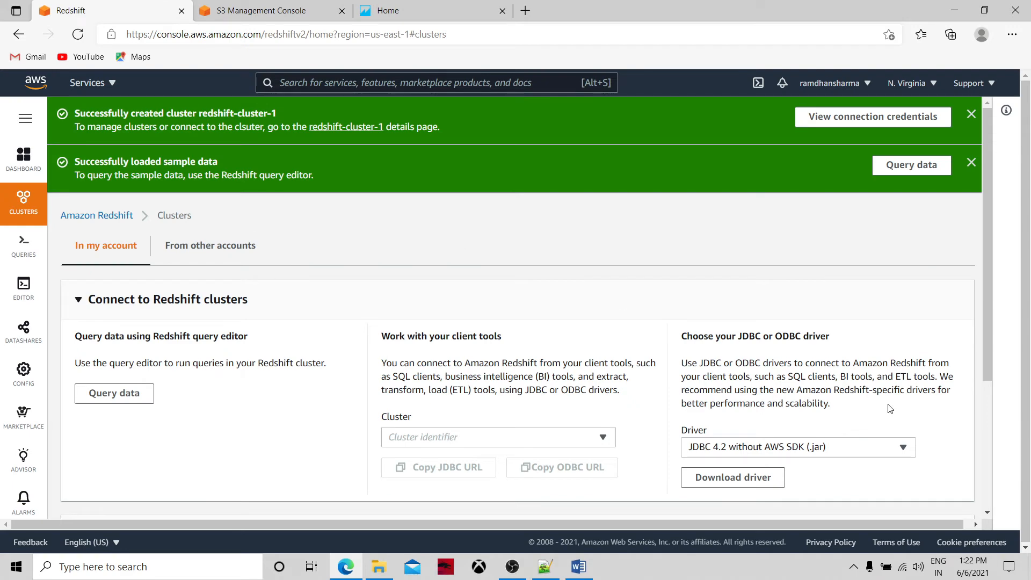
{"action": "scroll", "coordinate": [988, 451], "scroll_direction": "down", "scroll_amount": 4}
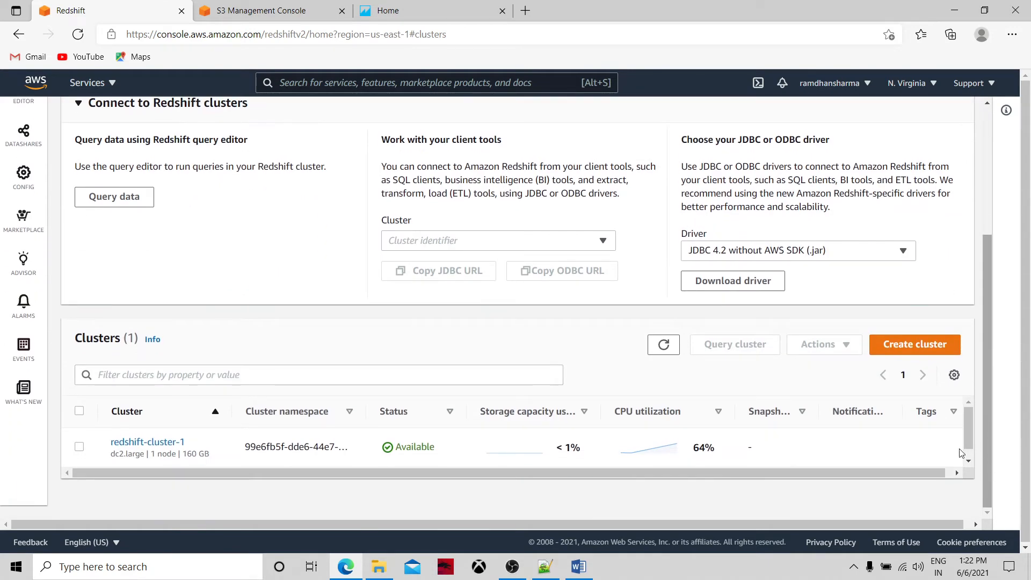
{"action": "left_click", "coordinate": [167, 443]}
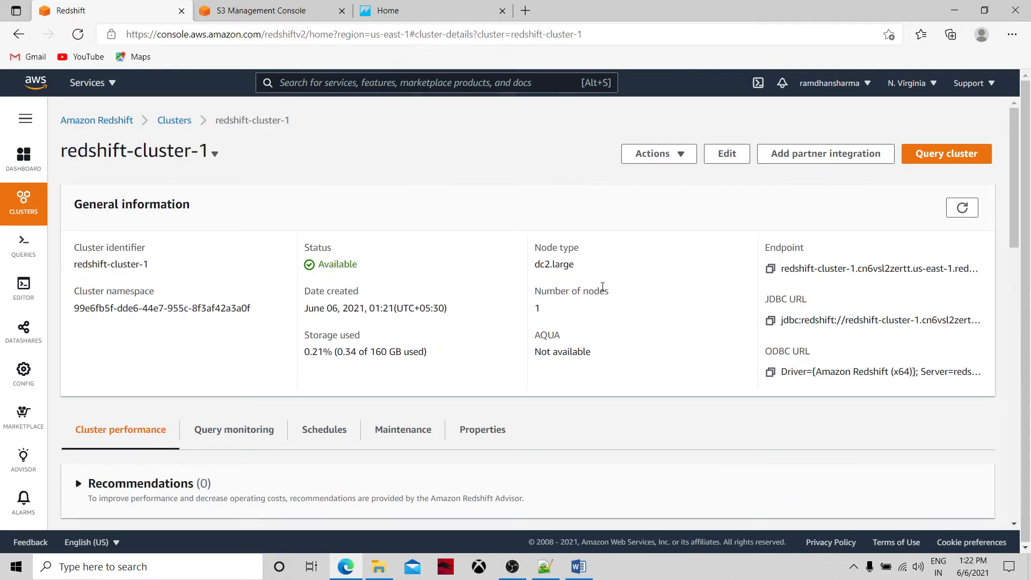
{"action": "scroll", "coordinate": [1014, 435], "scroll_direction": "down", "scroll_amount": 7}
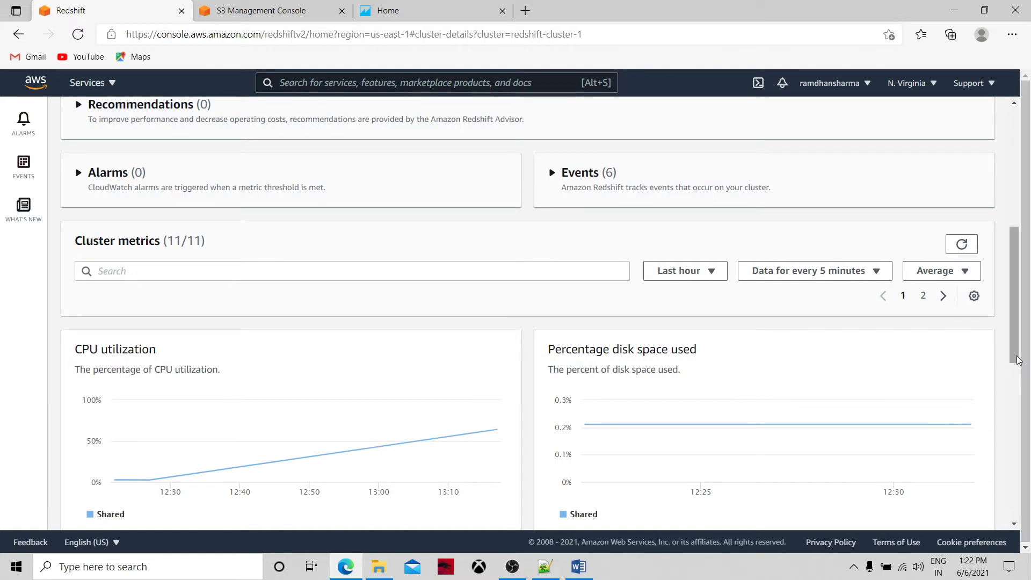
Open the properties of redshift-cluster-1 and review its database configurations and network and security settings
{"action": "left_click_drag", "start_coordinate": [1018, 360], "coordinate": [1013, 234]}
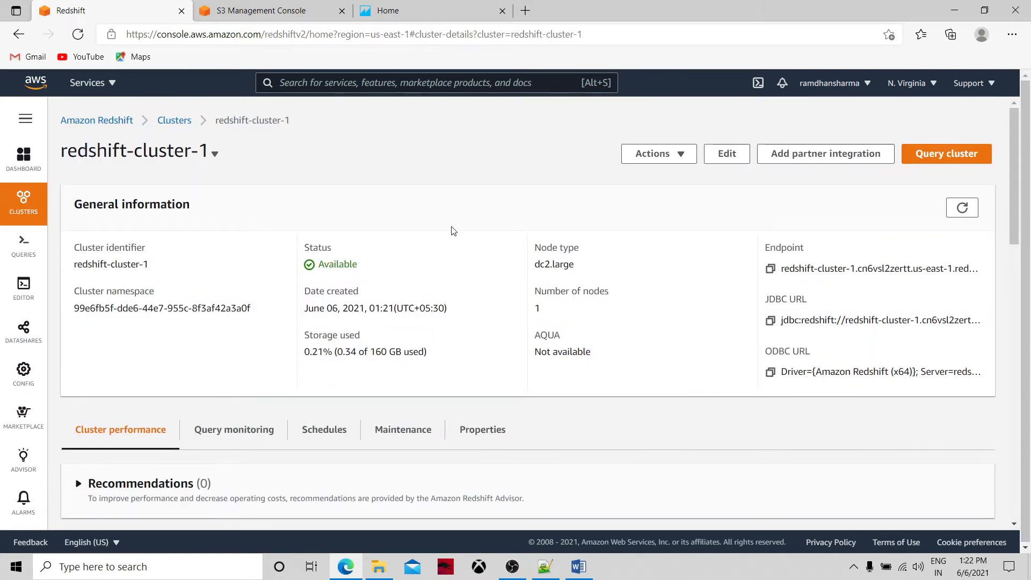
{"action": "left_click", "coordinate": [473, 430]}
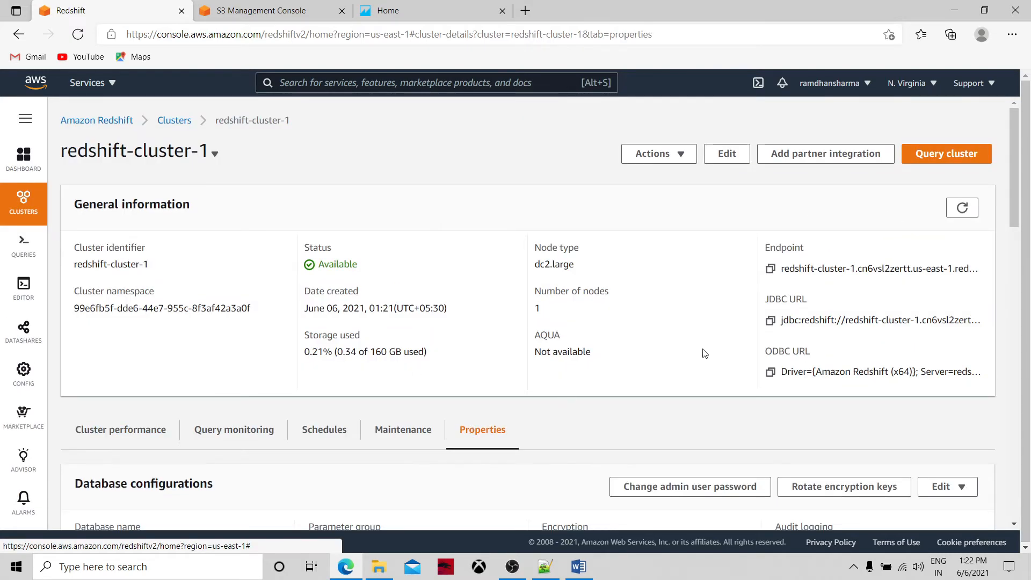
{"action": "left_click_drag", "start_coordinate": [1018, 190], "coordinate": [1024, 305]}
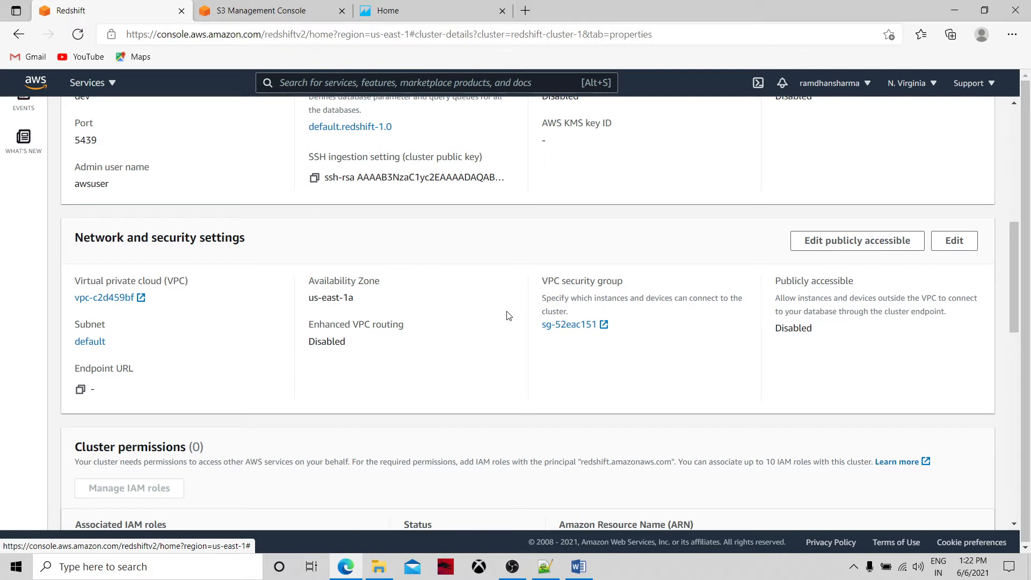
Open the cluster's VPC security group sg-52eac151 in the EC2 console and look over its entry in the refreshed list
{"action": "left_click", "coordinate": [565, 329]}
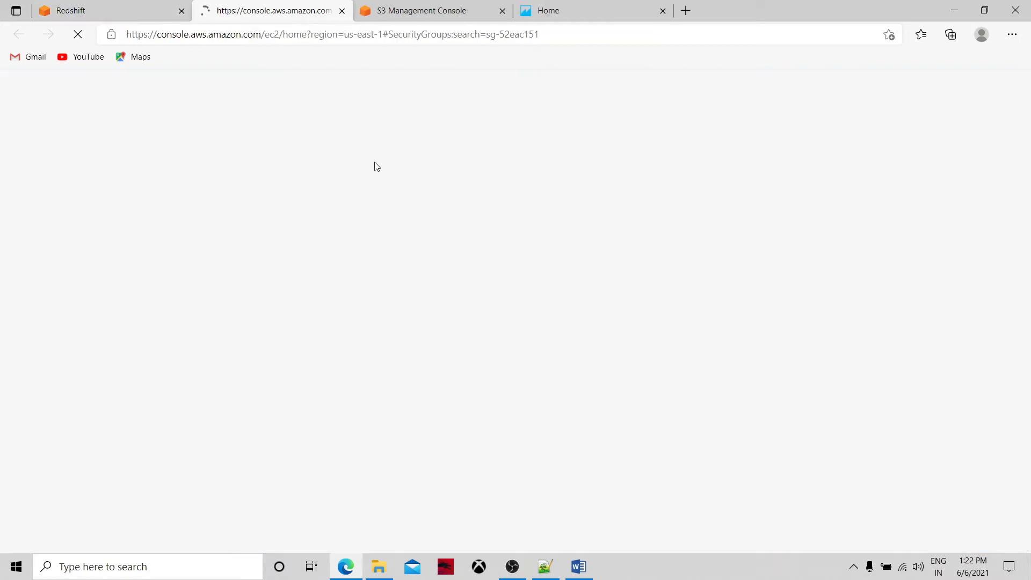
{"action": "left_click", "coordinate": [122, 6]}
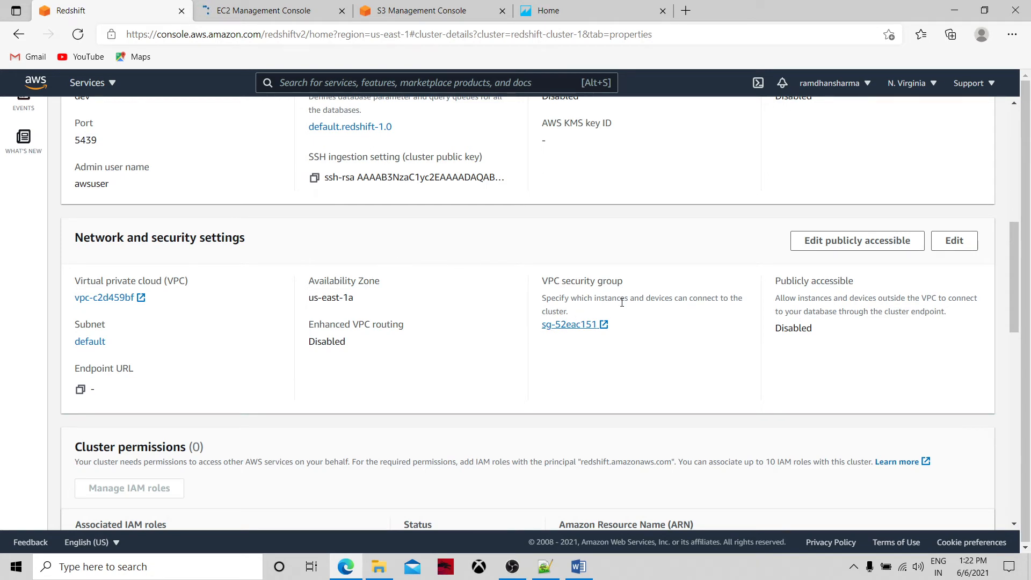
{"action": "left_click", "coordinate": [267, 5]}
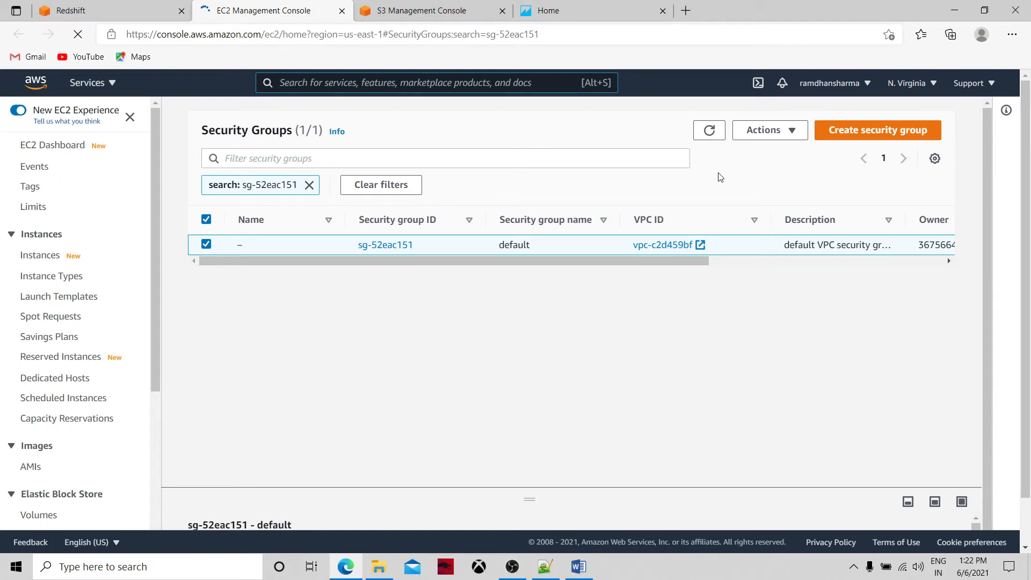
{"action": "left_click", "coordinate": [719, 134]}
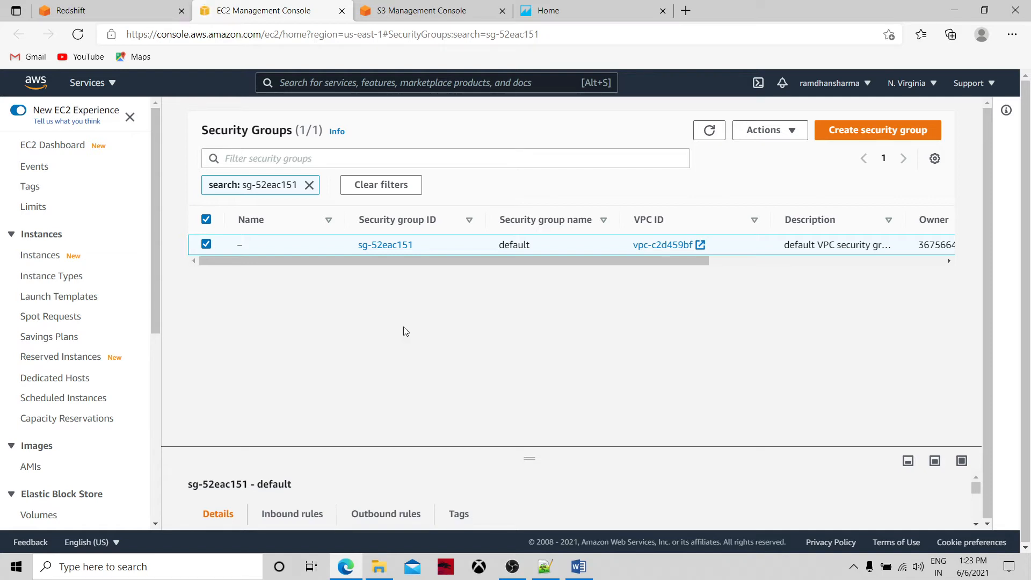
{"action": "scroll", "coordinate": [156, 423], "scroll_direction": "down", "scroll_amount": 5}
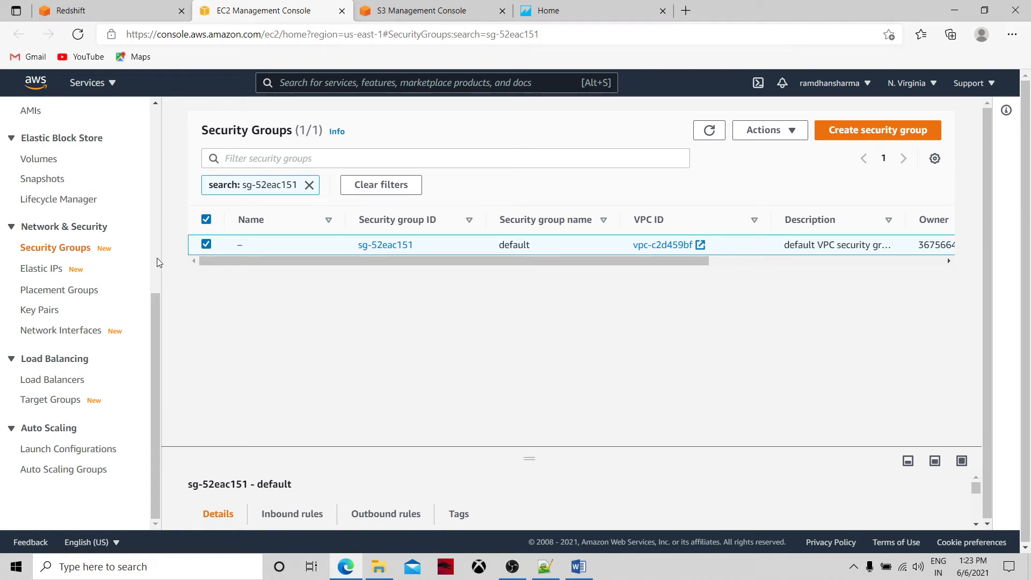
{"action": "scroll", "coordinate": [156, 258], "scroll_direction": "up", "scroll_amount": 6}
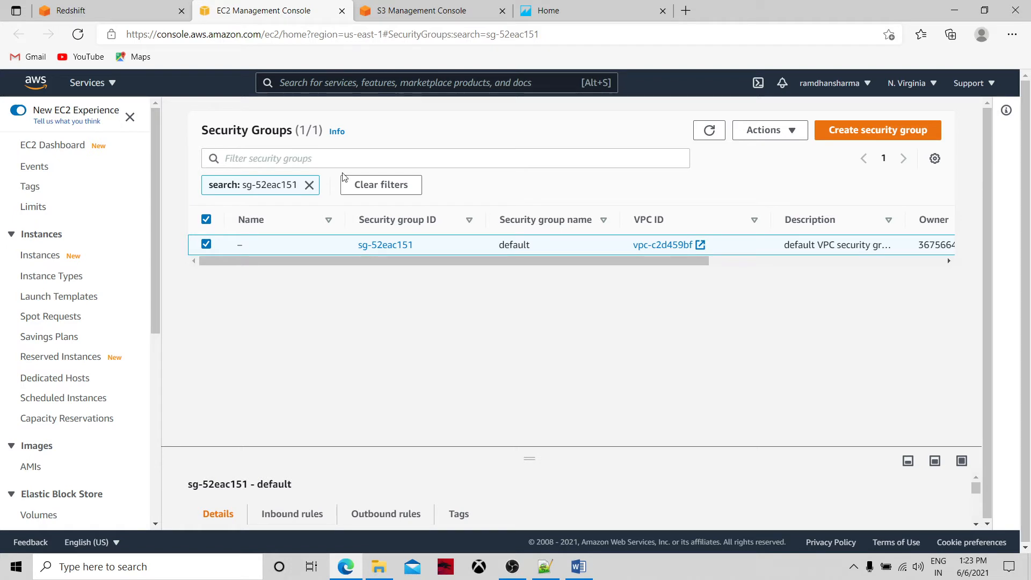
Open the security group's VPC vpc-c2d459bf, close the EC2 page, and list the security groups in the VPC console
{"action": "left_click", "coordinate": [643, 248]}
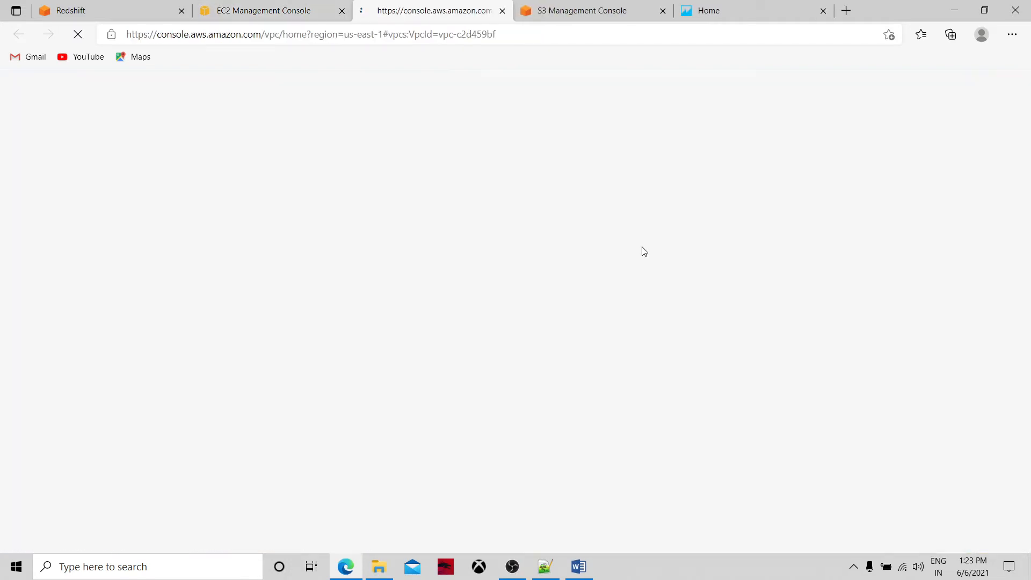
{"action": "left_click", "coordinate": [342, 11]}
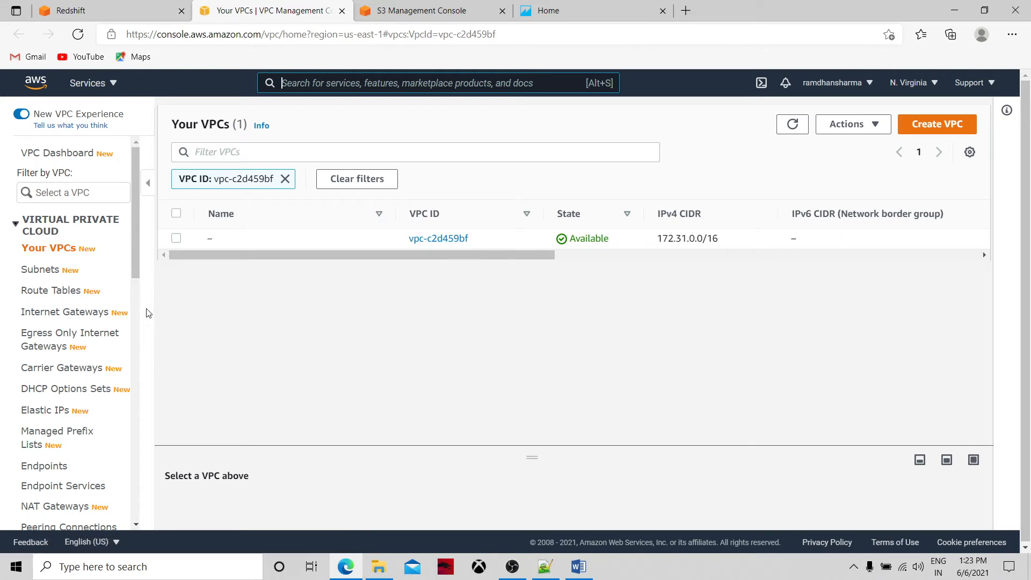
{"action": "left_click_drag", "start_coordinate": [135, 265], "coordinate": [136, 321]}
{"action": "left_click", "coordinate": [79, 418]}
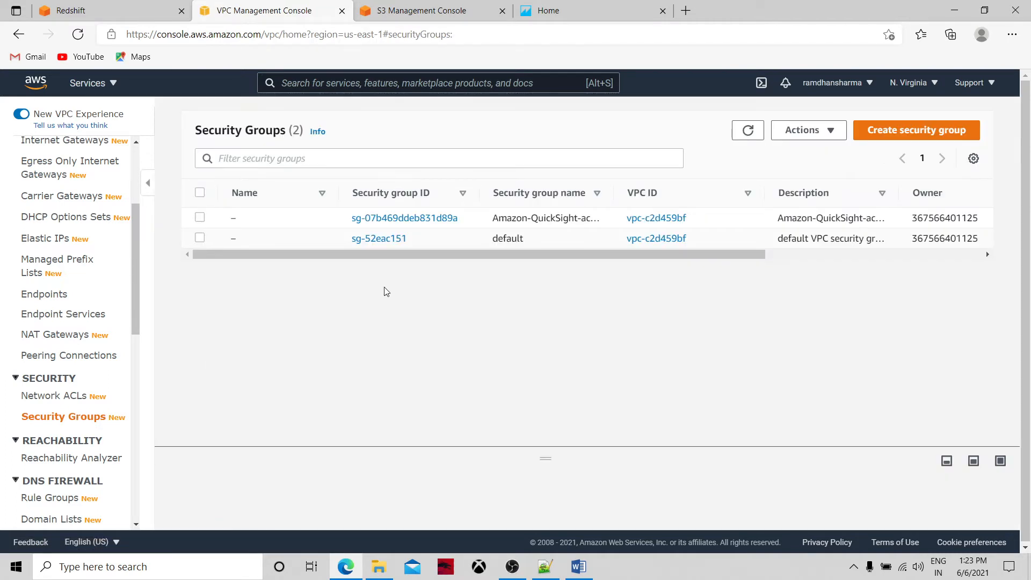
Widen the security group name column, review the Amazon-QuickSight-access group's details and inbound rules, and return to the security groups list
{"action": "left_click_drag", "start_coordinate": [614, 193], "coordinate": [693, 196]}
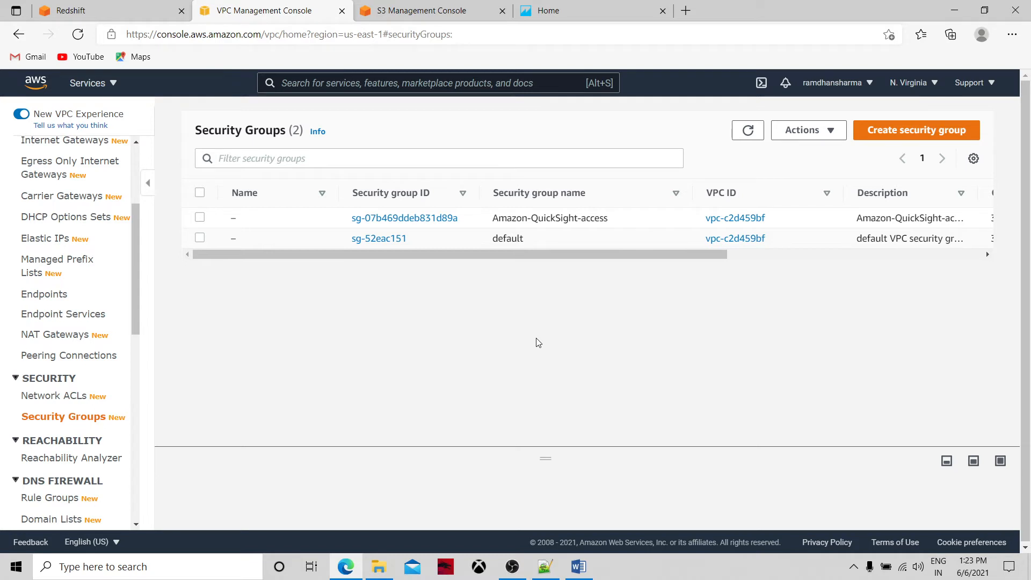
{"action": "left_click", "coordinate": [415, 219]}
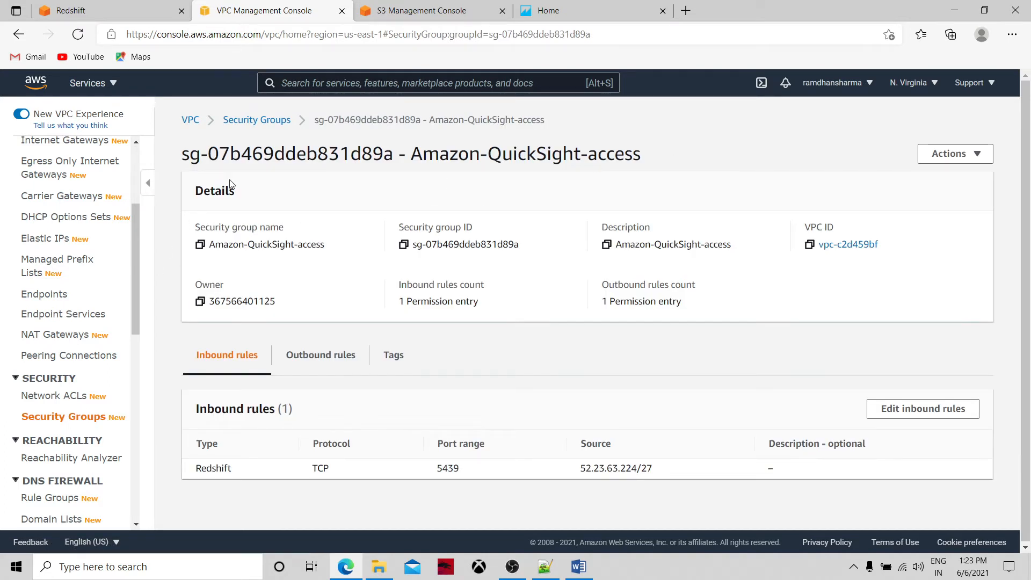
{"action": "left_click", "coordinate": [248, 119]}
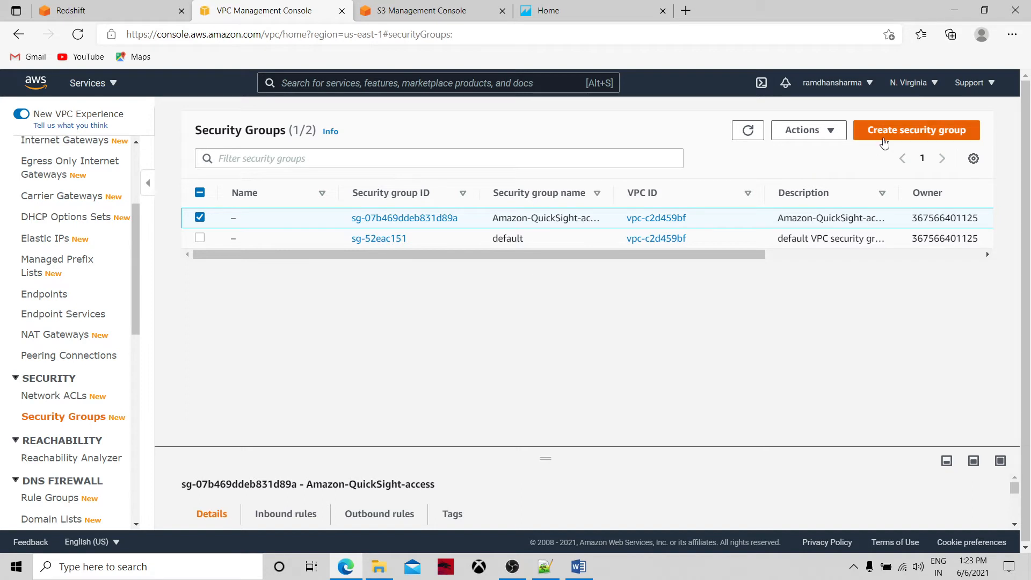
{"action": "left_click", "coordinate": [890, 132]}
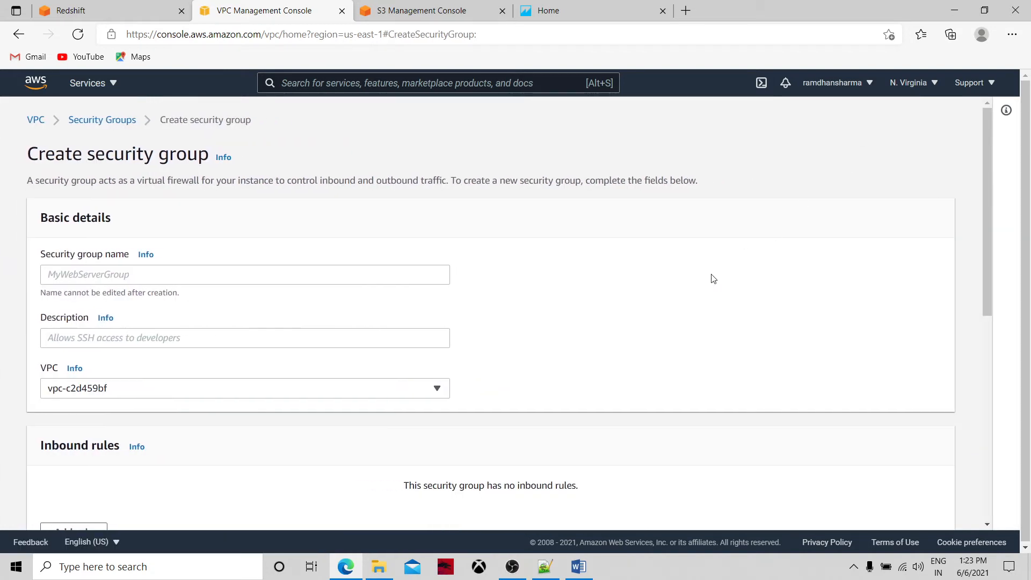
{"action": "left_click", "coordinate": [258, 273]}
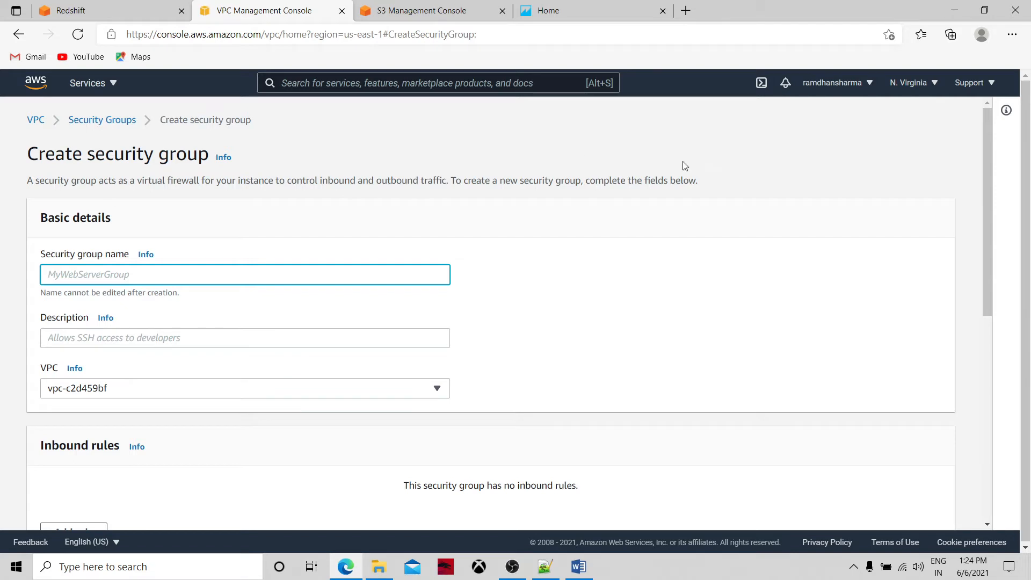
{"action": "scroll", "coordinate": [985, 237], "scroll_direction": "down", "scroll_amount": 2}
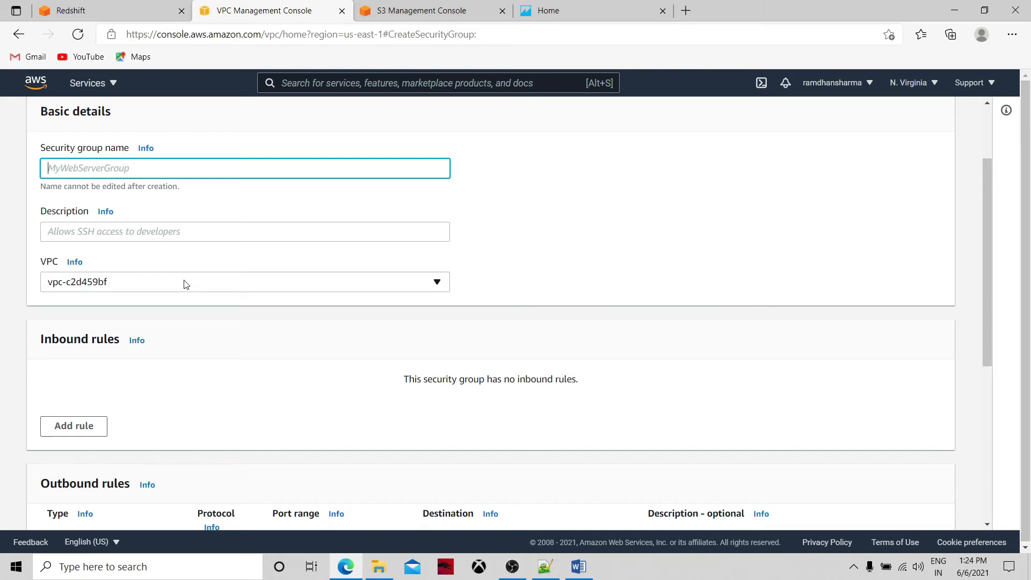
{"action": "left_click", "coordinate": [107, 10]}
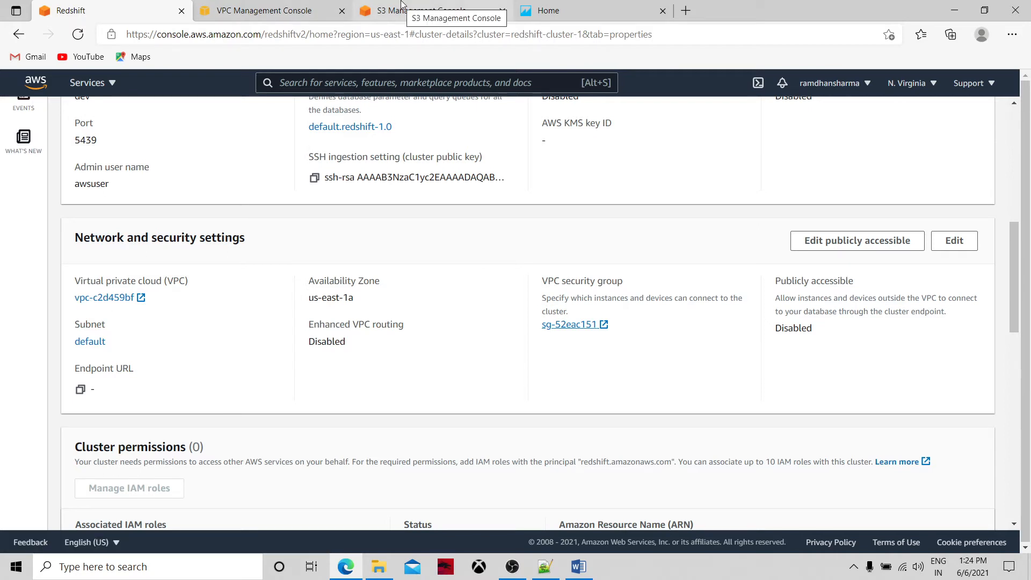
{"action": "left_click", "coordinate": [288, 8]}
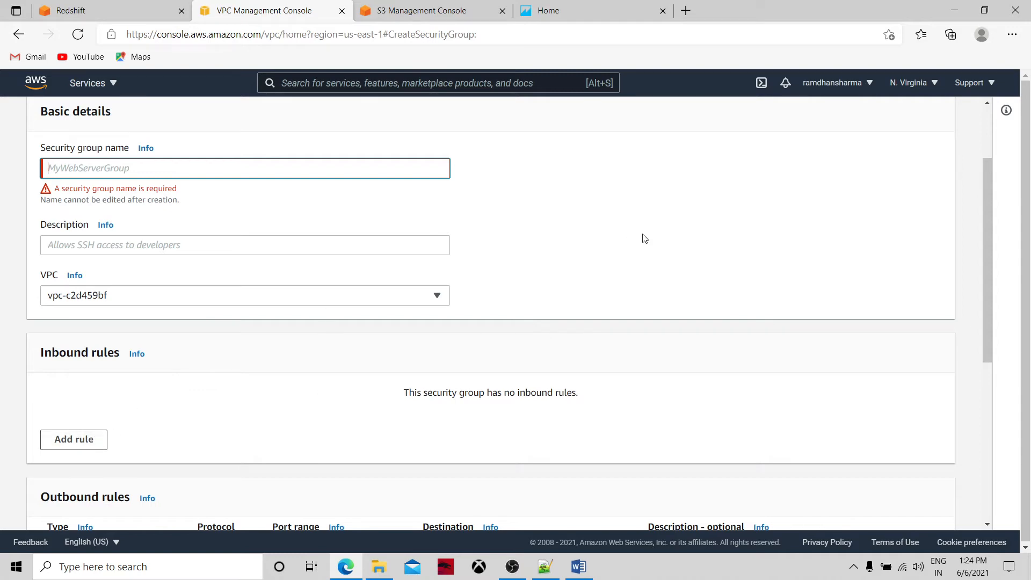
{"action": "left_click_drag", "start_coordinate": [986, 286], "coordinate": [988, 498]}
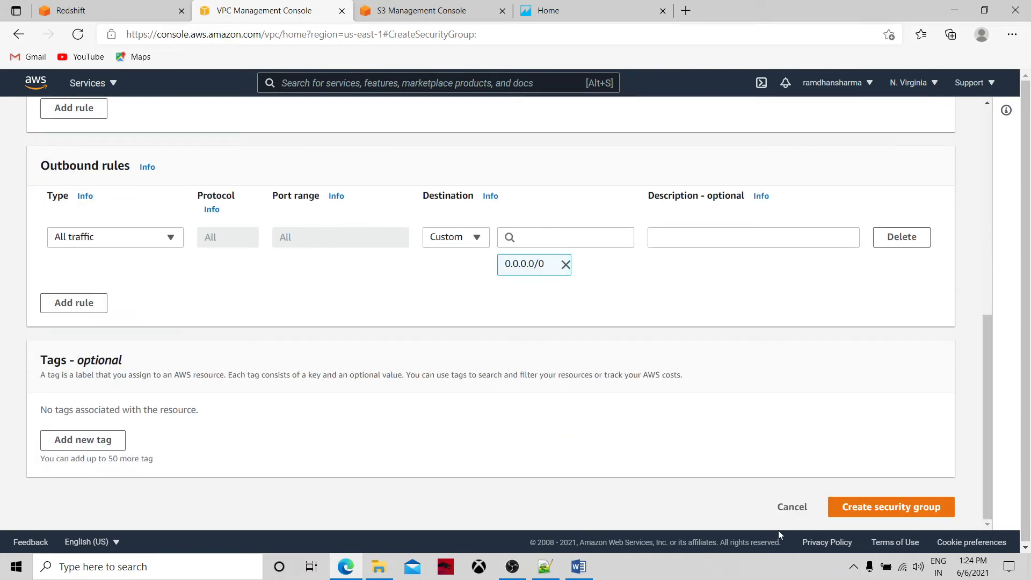
{"action": "left_click", "coordinate": [790, 508]}
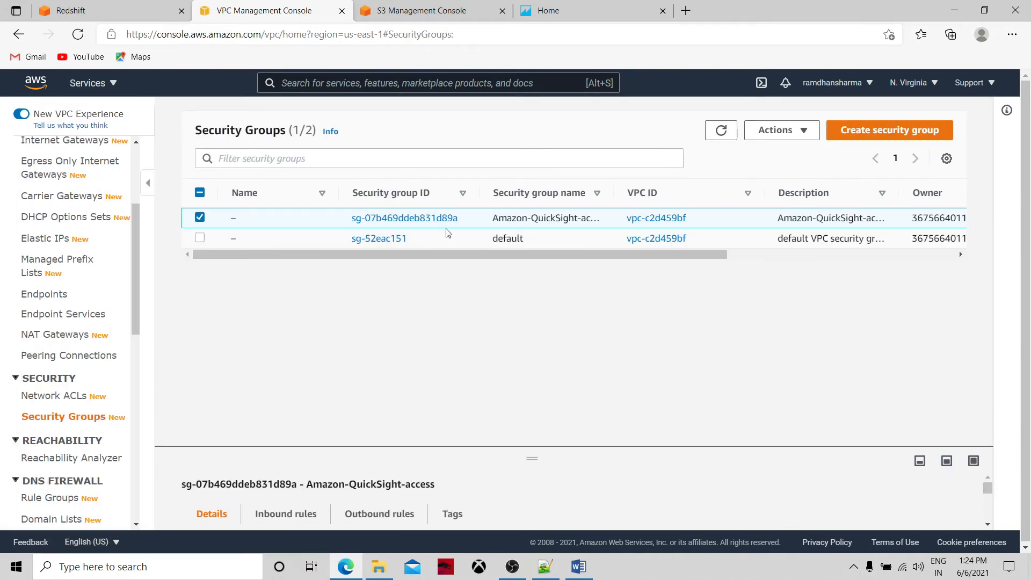
Reopen the Amazon-QuickSight-access security group and compare its inbound rule's port range with the port in the Redshift cluster's database configurations
{"action": "left_click", "coordinate": [424, 218]}
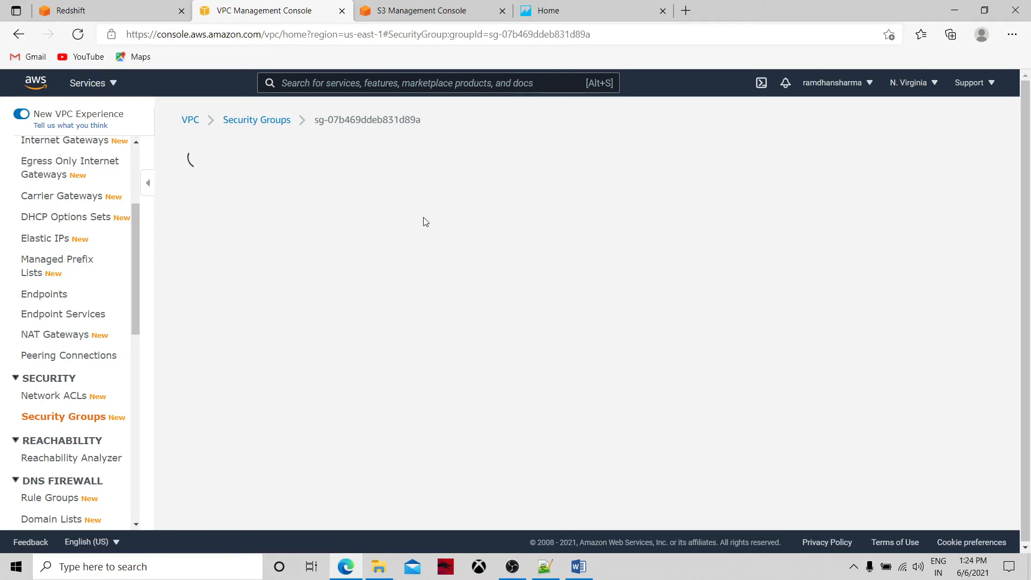
{"action": "left_click_drag", "start_coordinate": [1025, 192], "coordinate": [1018, 310]}
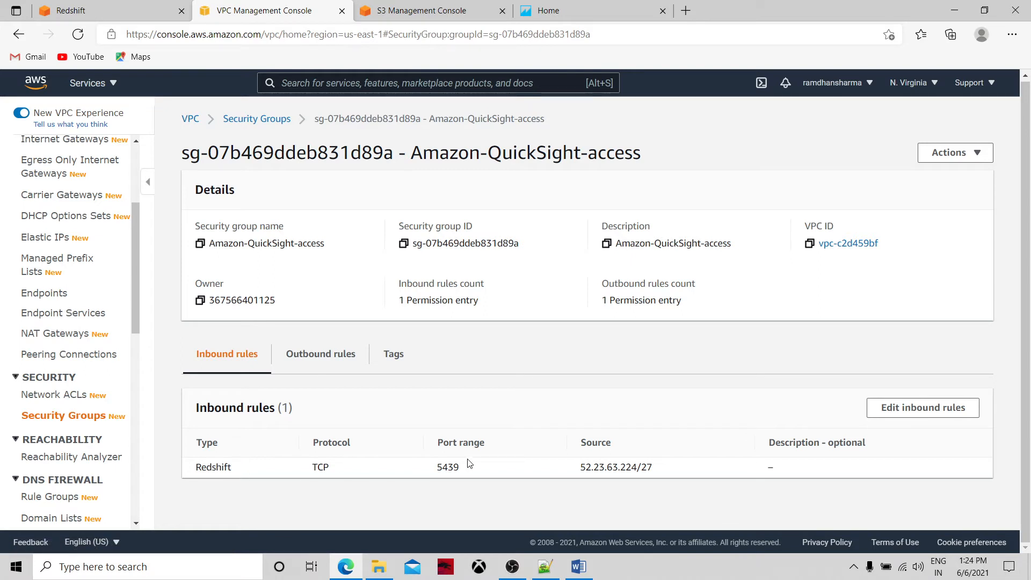
{"action": "left_click", "coordinate": [119, 4]}
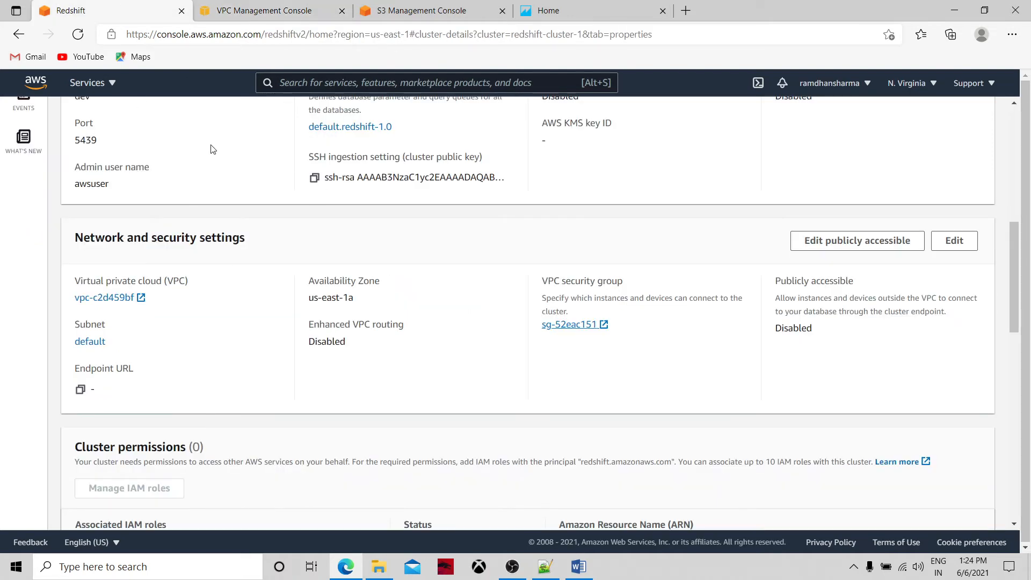
{"action": "double_click", "coordinate": [88, 139]}
{"action": "scroll", "coordinate": [1007, 245], "scroll_direction": "up", "scroll_amount": 3}
{"action": "scroll", "coordinate": [1007, 241], "scroll_direction": "up", "scroll_amount": 1}
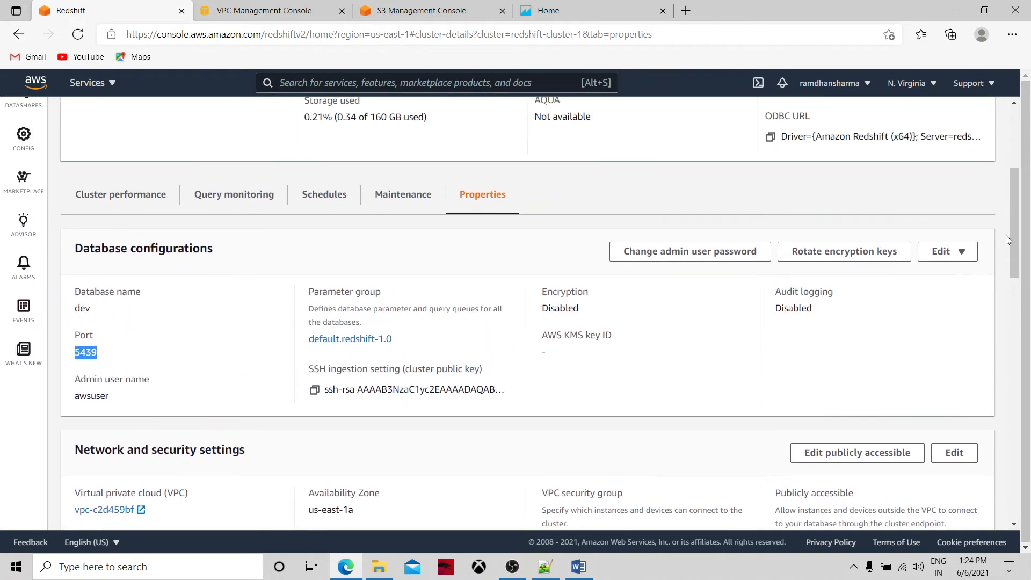
{"action": "left_click", "coordinate": [263, 314]}
{"action": "left_click", "coordinate": [251, 4]}
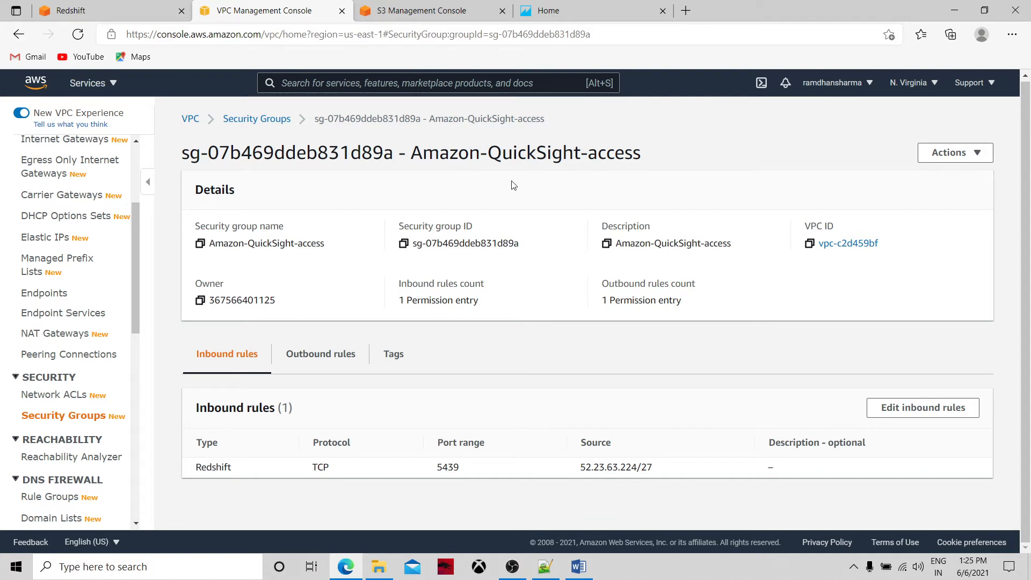
Open the Amazon-QuickSight-access inbound rules for editing, inspect the Redshift rule's source, and leave without saving
{"action": "left_click", "coordinate": [924, 408]}
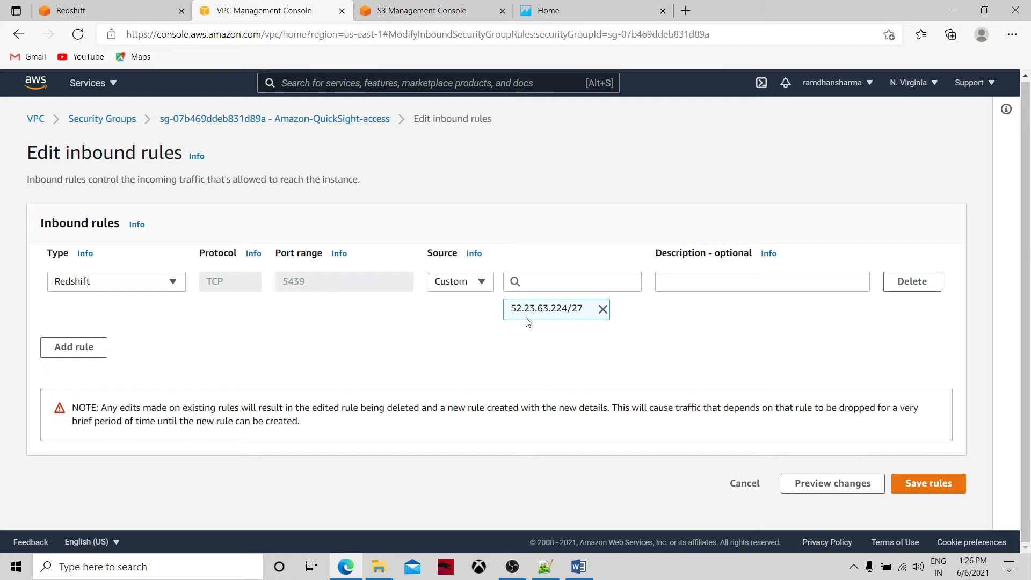
{"action": "left_click", "coordinate": [752, 486]}
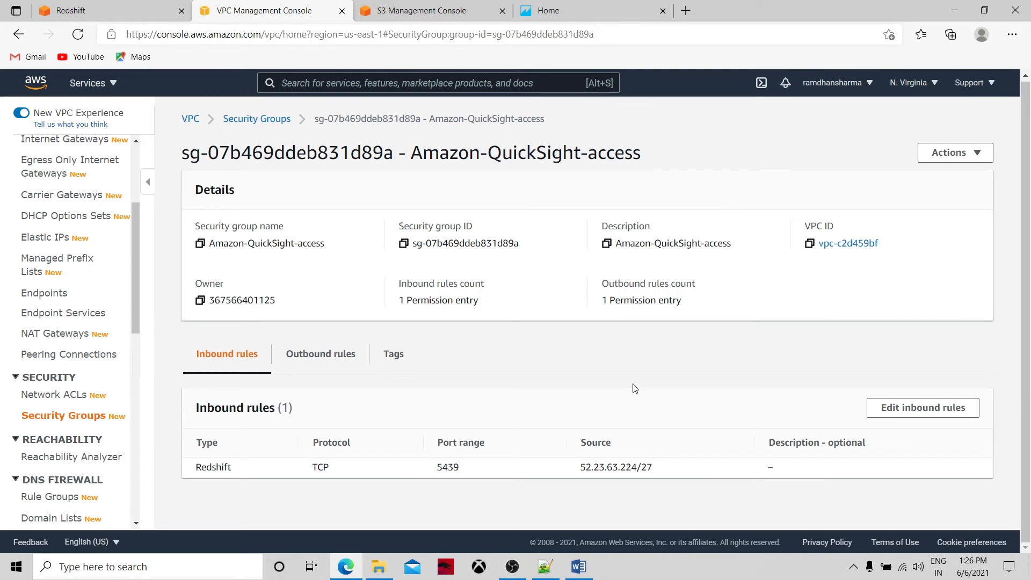
{"action": "left_click", "coordinate": [130, 8]}
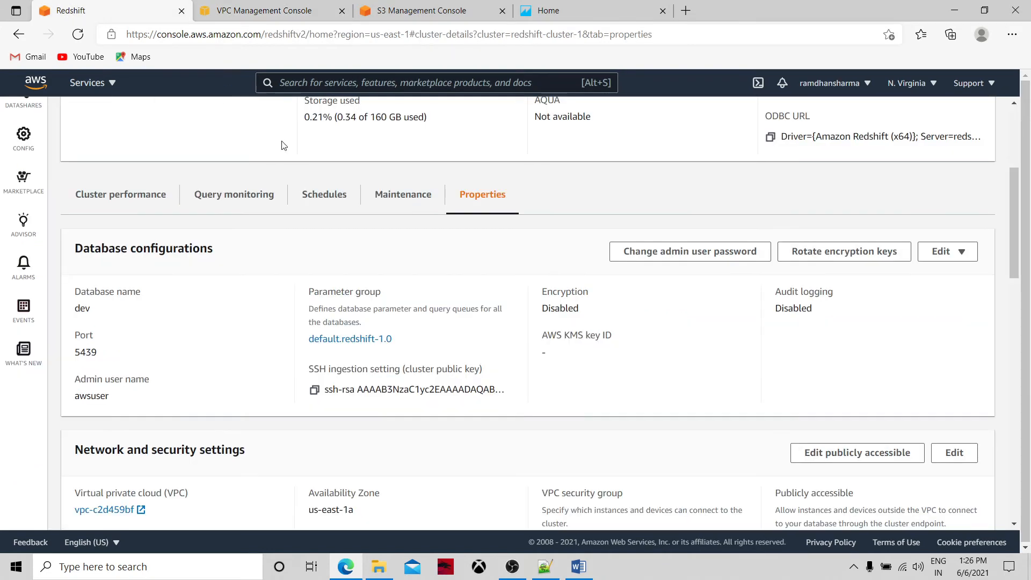
{"action": "left_click", "coordinate": [284, 4]}
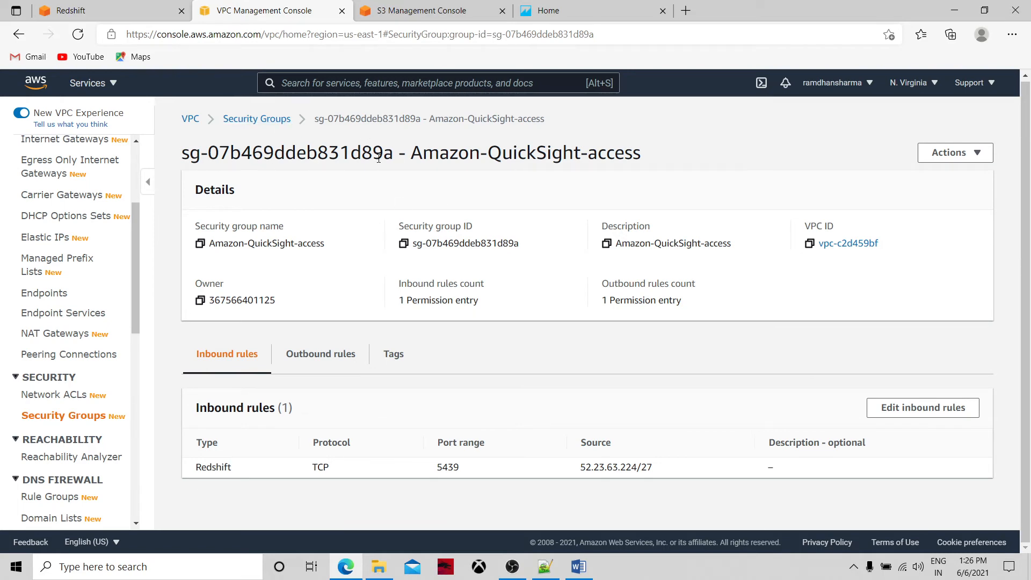
In the Redshift cluster's network and security settings, replace the default VPC security group with Amazon-QuickSight-access and save the changes
{"action": "left_click", "coordinate": [141, 14]}
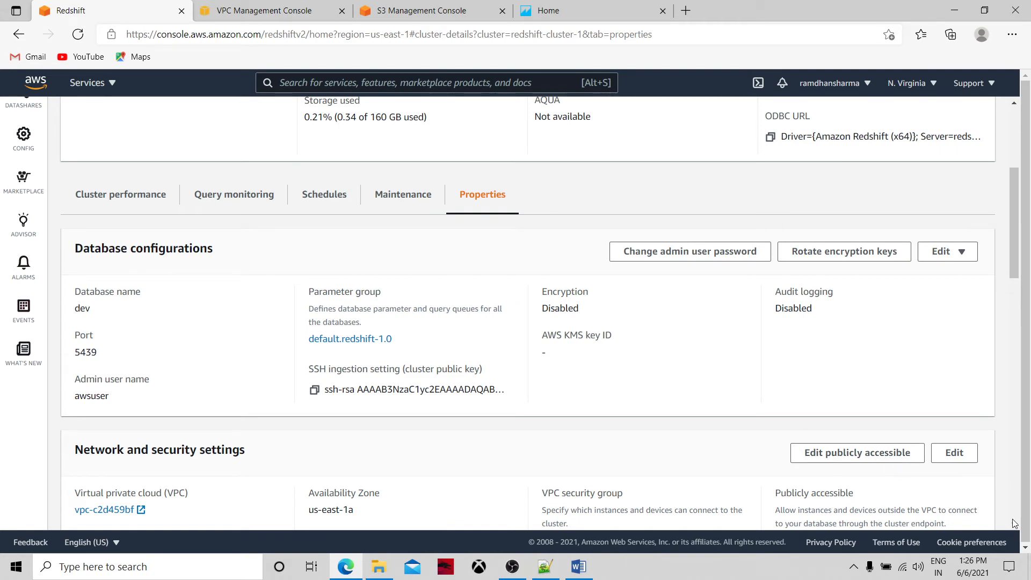
{"action": "scroll", "coordinate": [1013, 523], "scroll_direction": "down", "scroll_amount": 4}
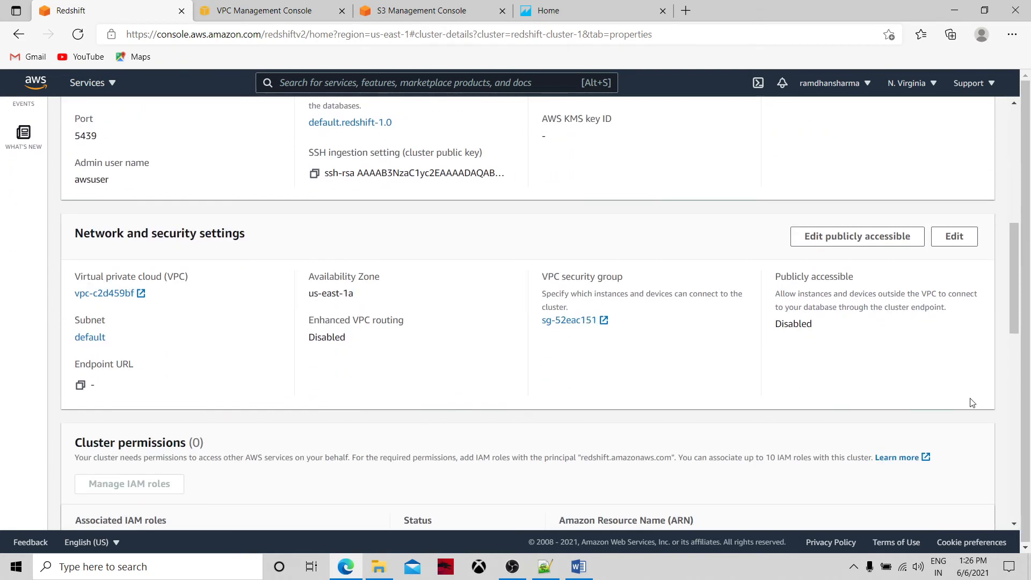
{"action": "left_click", "coordinate": [967, 243]}
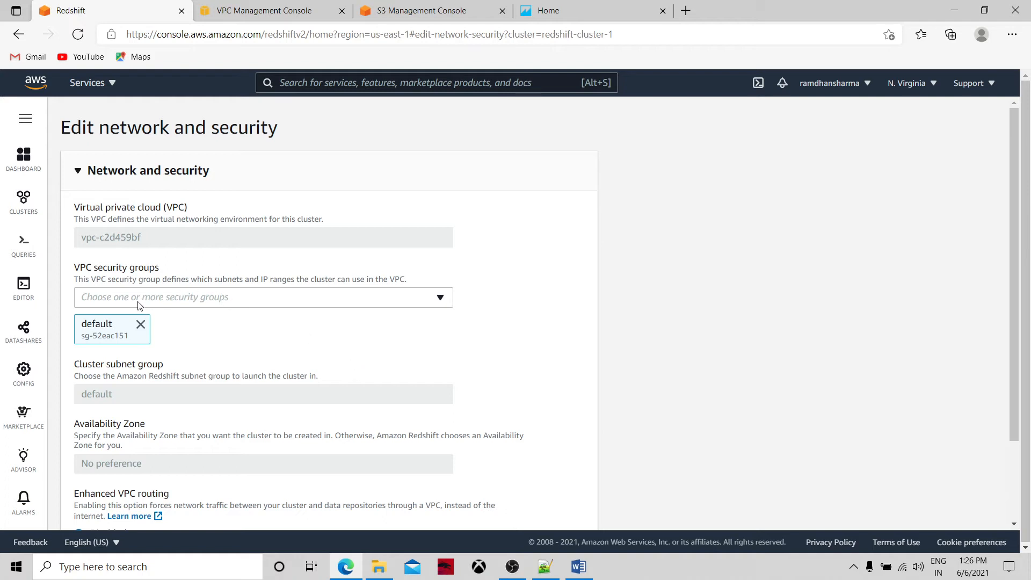
{"action": "left_click", "coordinate": [290, 299]}
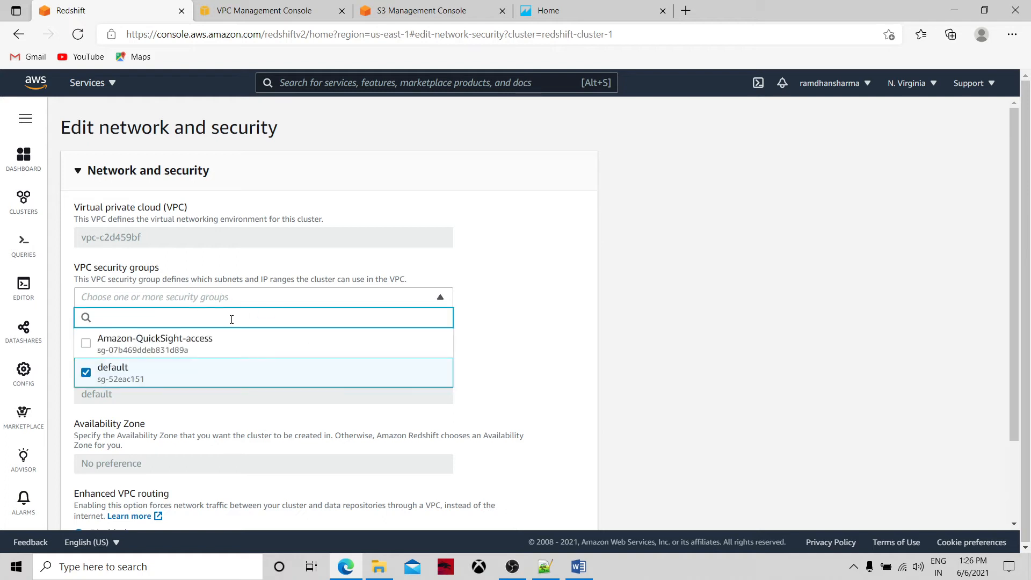
{"action": "left_click", "coordinate": [178, 342]}
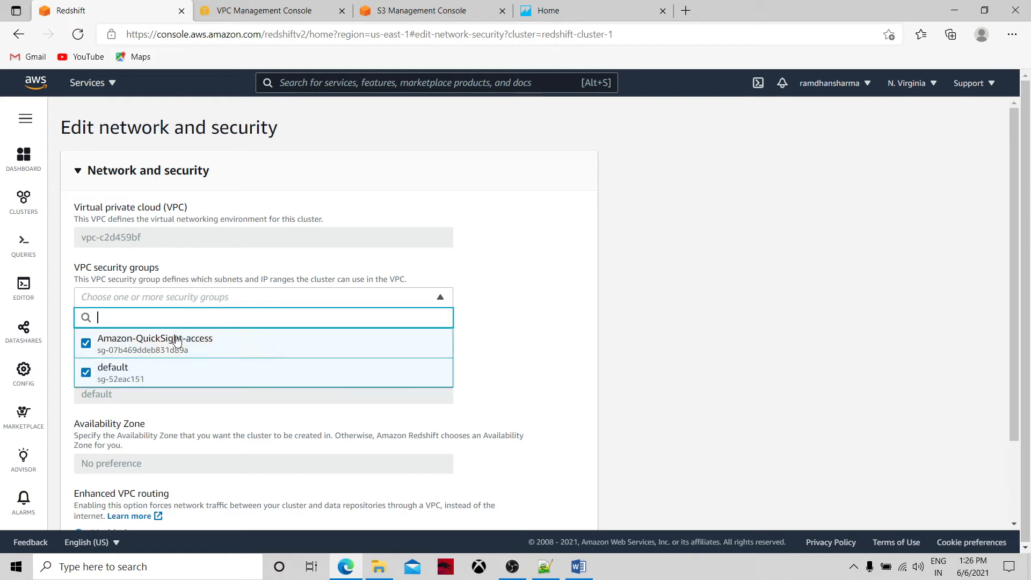
{"action": "left_click", "coordinate": [87, 373]}
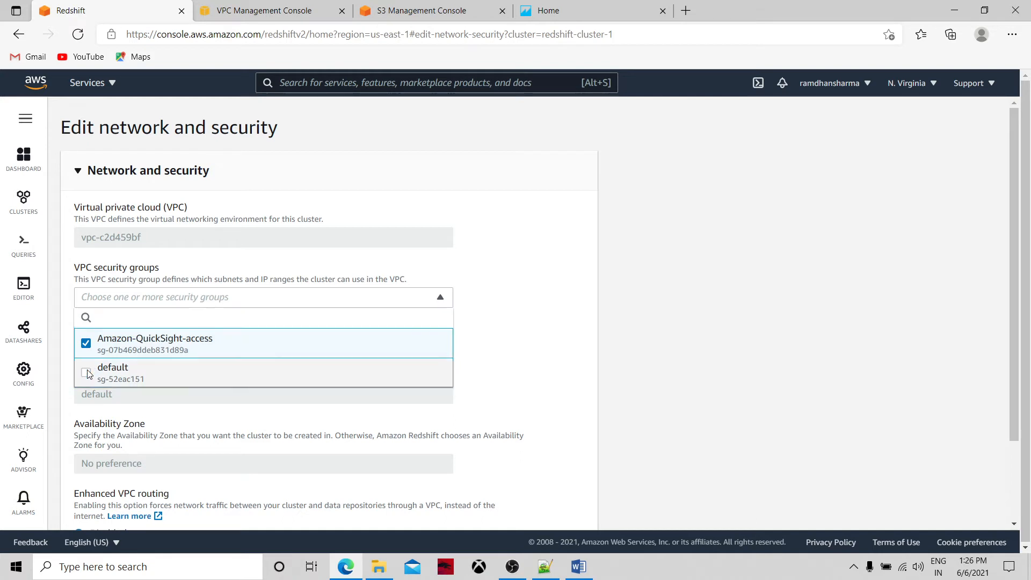
{"action": "left_click", "coordinate": [499, 351]}
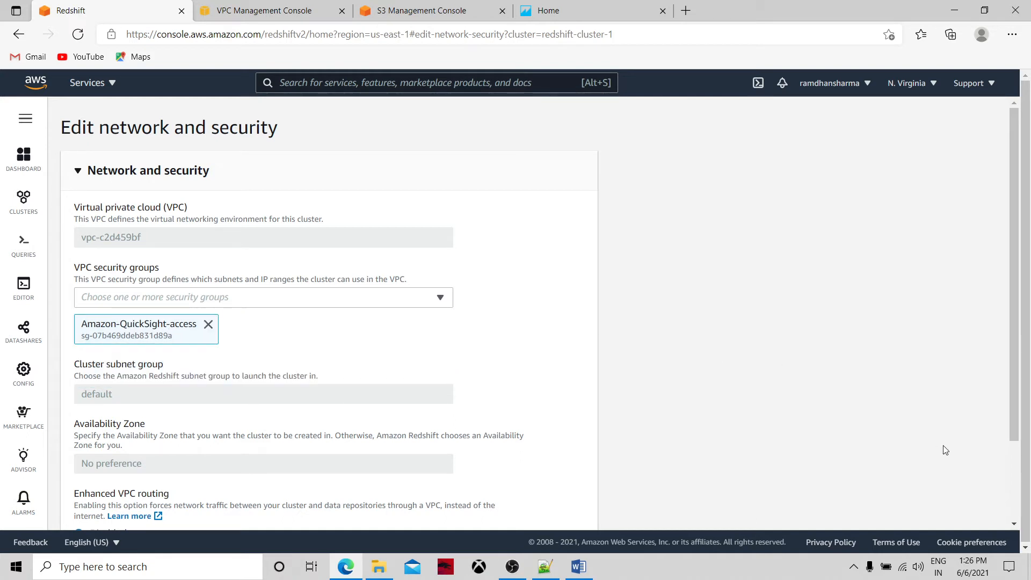
{"action": "scroll", "coordinate": [1019, 472], "scroll_direction": "down", "scroll_amount": 2}
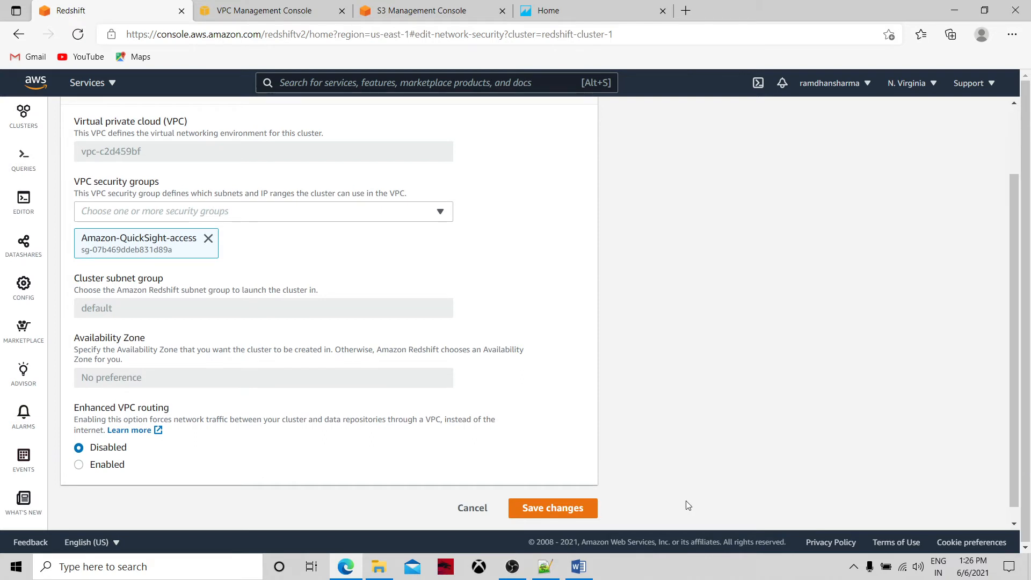
{"action": "left_click", "coordinate": [563, 509]}
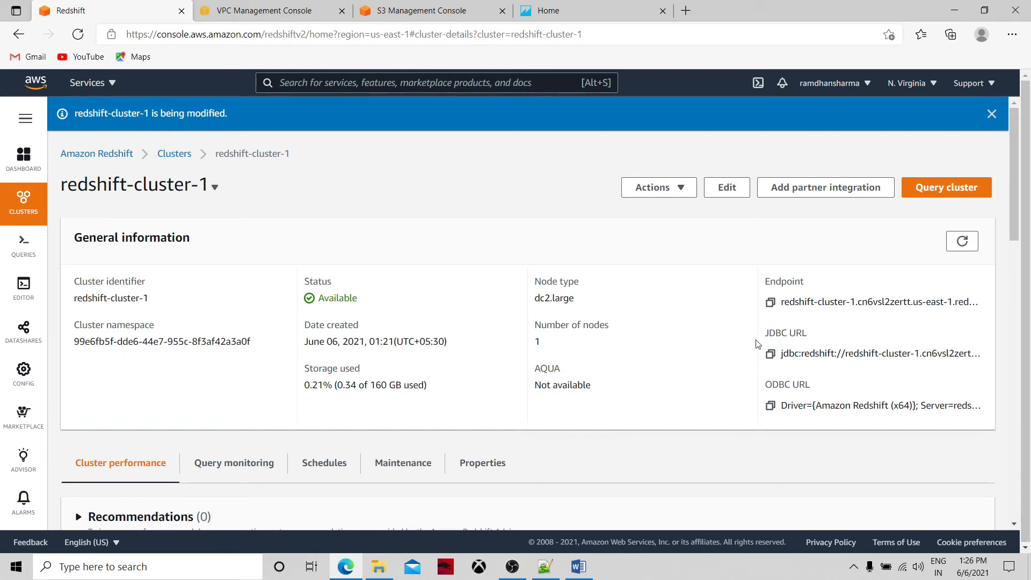
Return to the Redshift clusters list, refresh it, and reopen redshift-cluster-1
{"action": "left_click", "coordinate": [175, 155]}
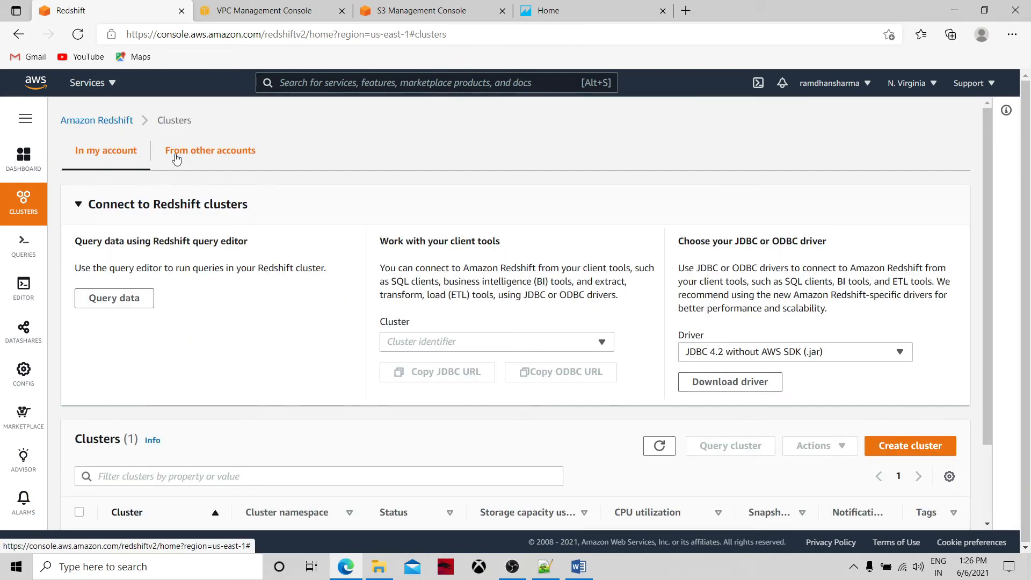
{"action": "mouse_move", "coordinate": [23, 202]}
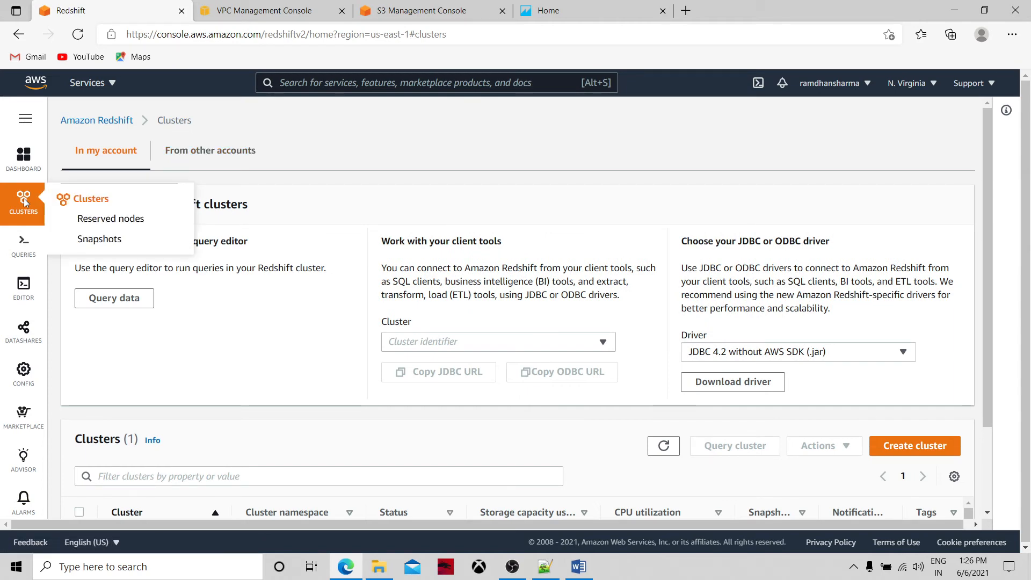
{"action": "left_click", "coordinate": [664, 445]}
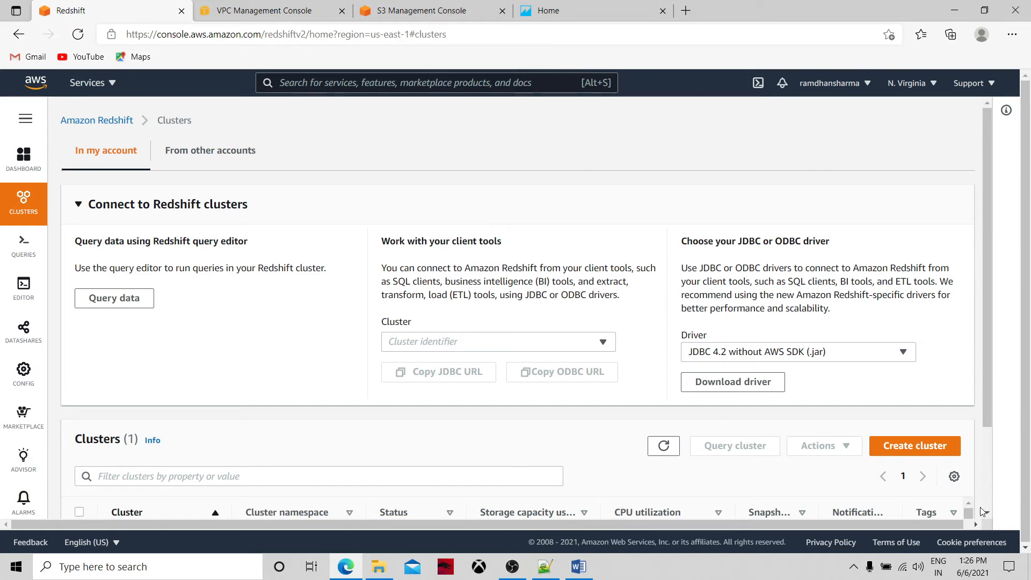
{"action": "scroll", "coordinate": [986, 510], "scroll_direction": "down", "scroll_amount": 2}
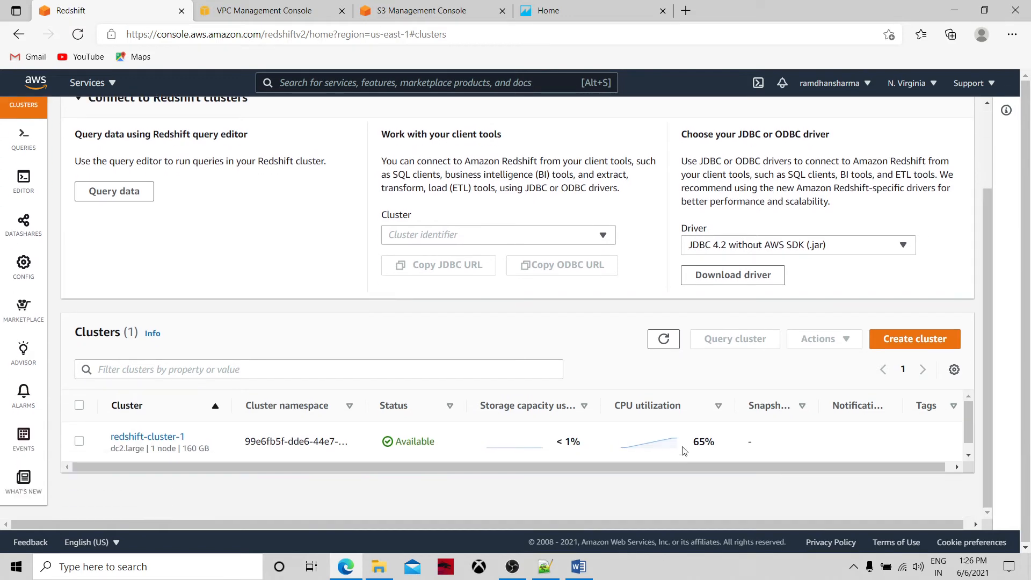
{"action": "left_click", "coordinate": [163, 439]}
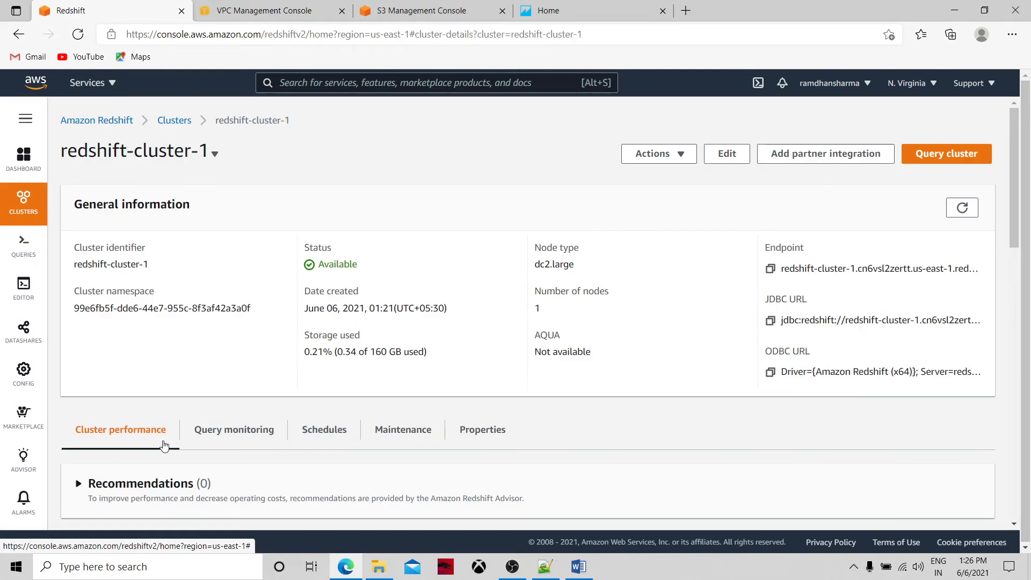
Compare the VPC security group ID in the cluster's network and security properties with the Amazon-QuickSight-access group in the VPC console
{"action": "left_click", "coordinate": [501, 443]}
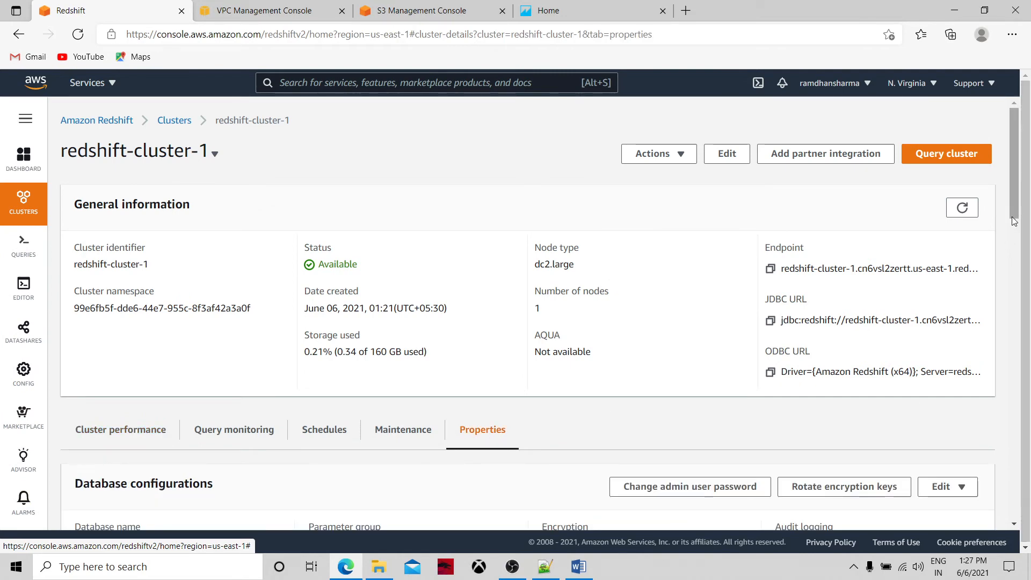
{"action": "left_click_drag", "start_coordinate": [1015, 222], "coordinate": [1030, 326]}
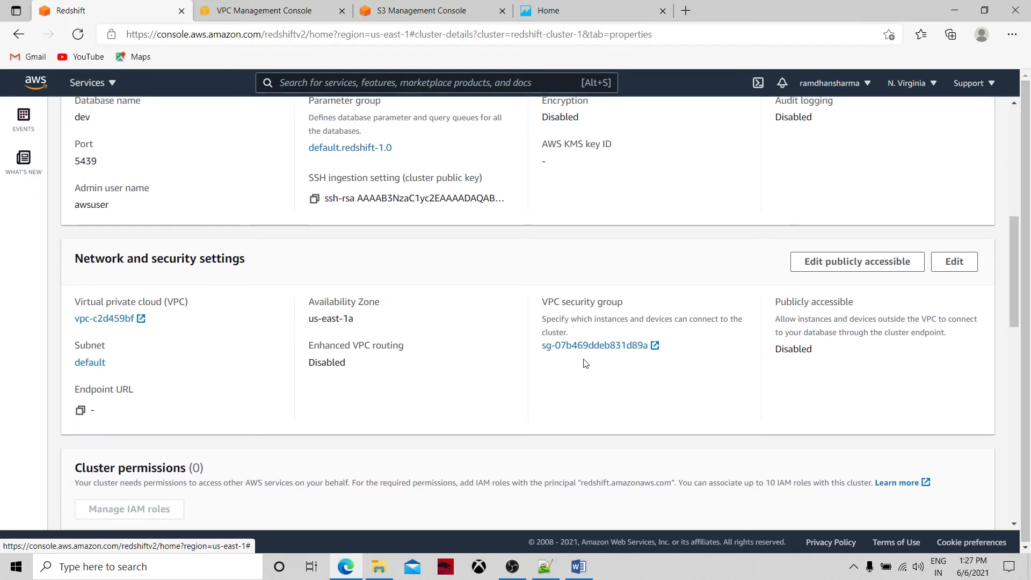
{"action": "left_click", "coordinate": [638, 349]}
{"action": "left_click", "coordinate": [294, 5]}
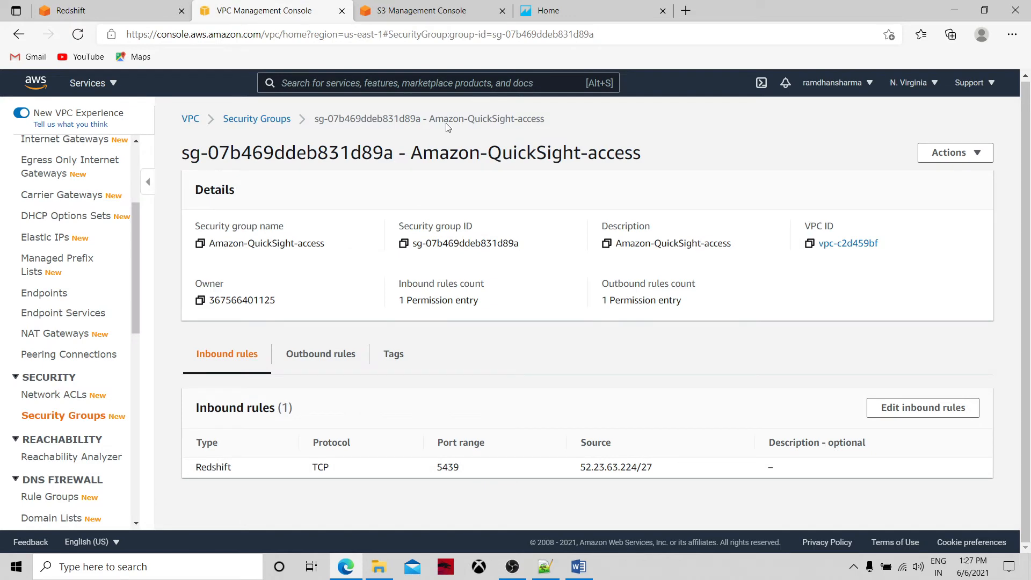
{"action": "left_click", "coordinate": [123, 7]}
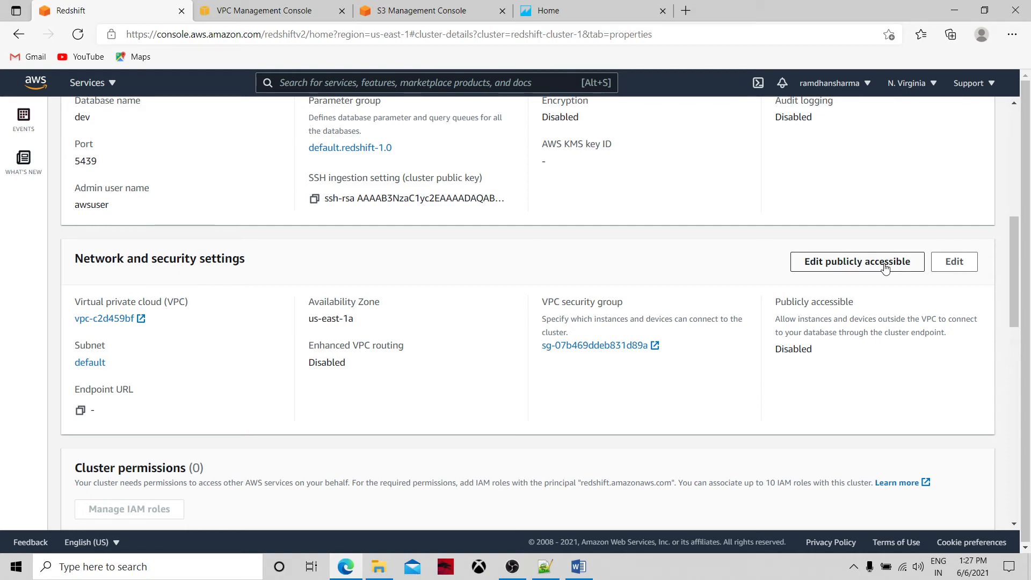
Switch from the S3 console to the EC2 service and open its Elastic IP addresses list
{"action": "left_click", "coordinate": [404, 9]}
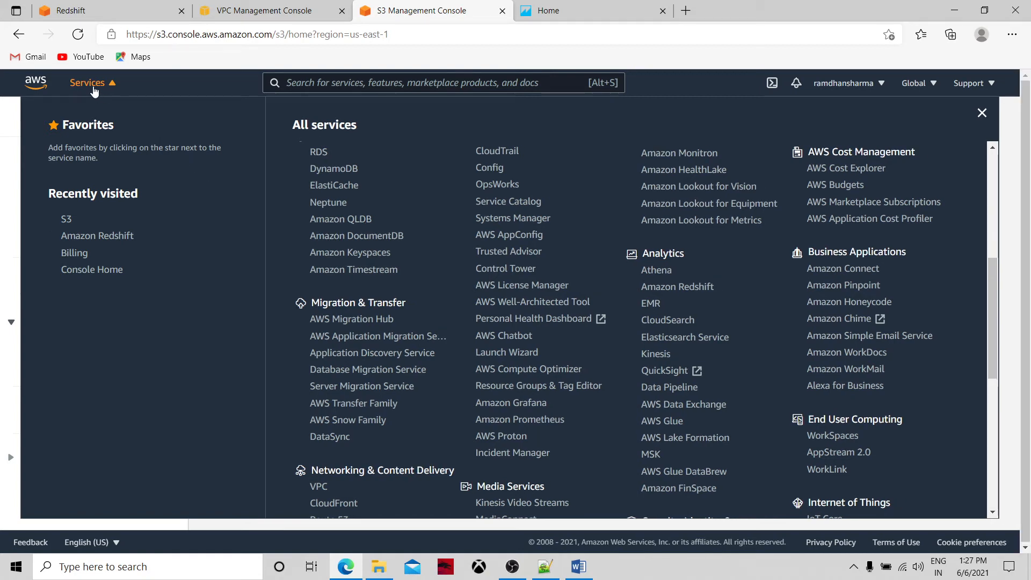
{"action": "left_click", "coordinate": [93, 86]}
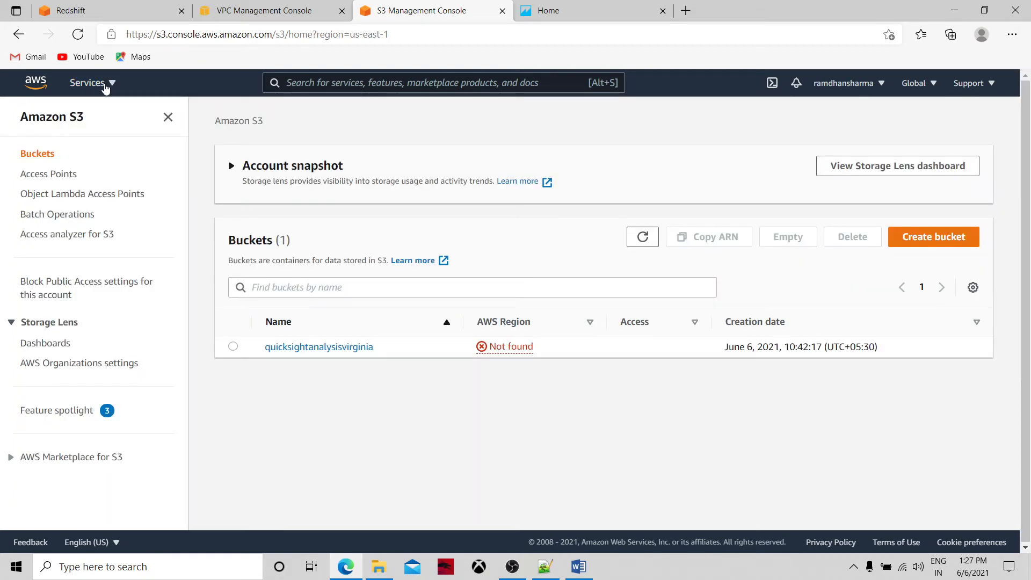
{"action": "left_click", "coordinate": [92, 84]}
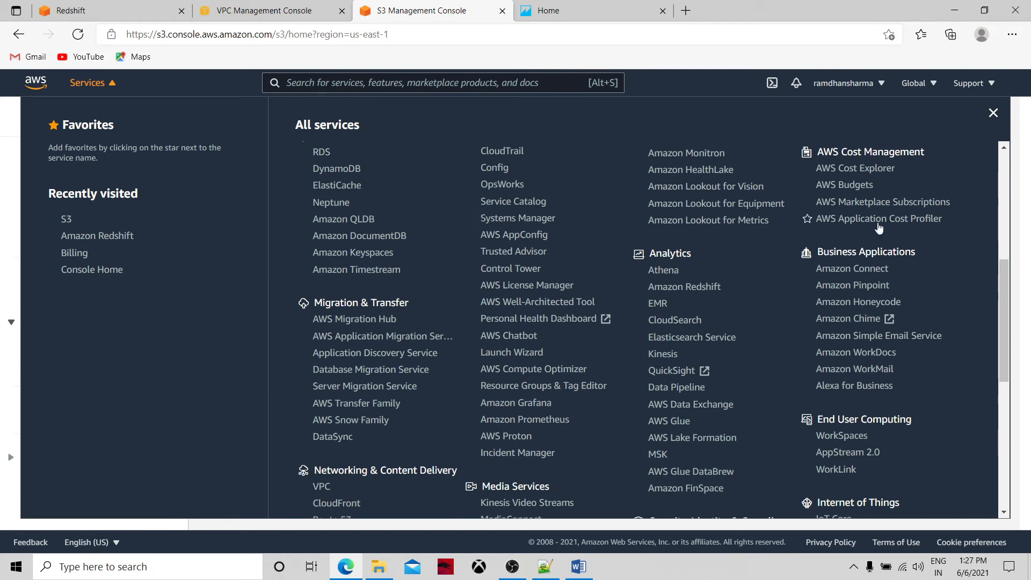
{"action": "left_click", "coordinate": [1004, 164]}
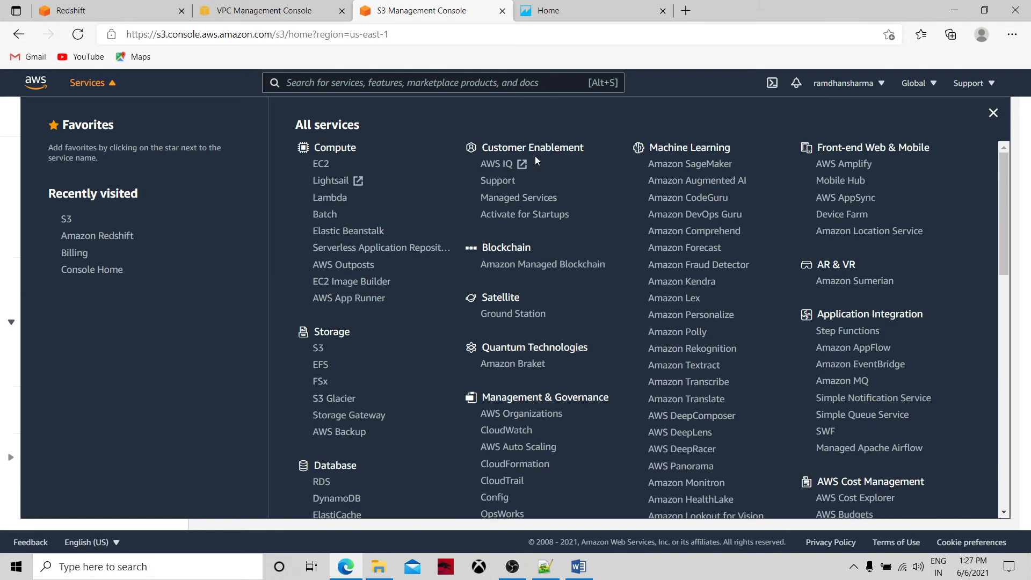
{"action": "left_click", "coordinate": [321, 164]}
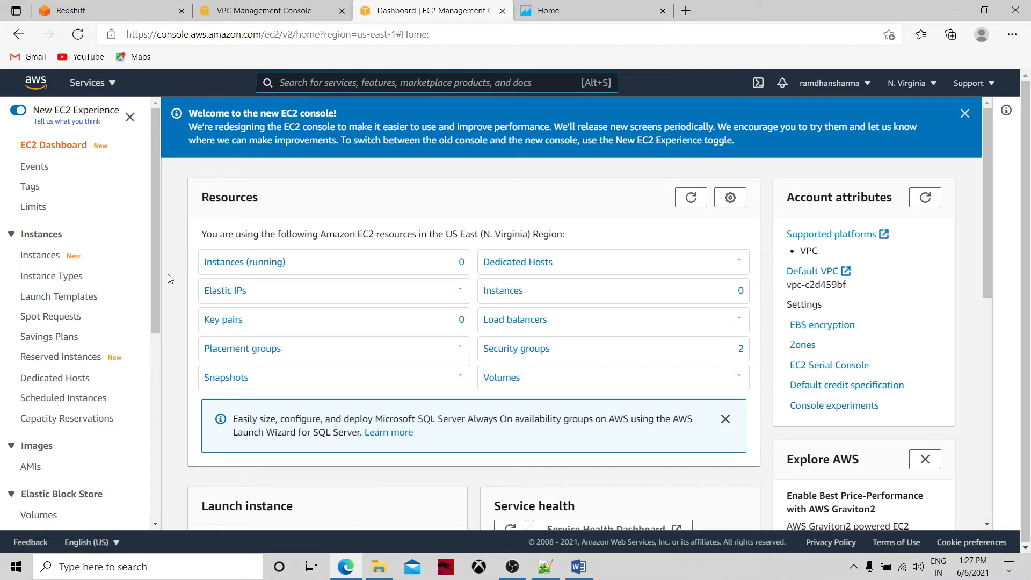
{"action": "scroll", "coordinate": [155, 338], "scroll_direction": "down", "scroll_amount": 6}
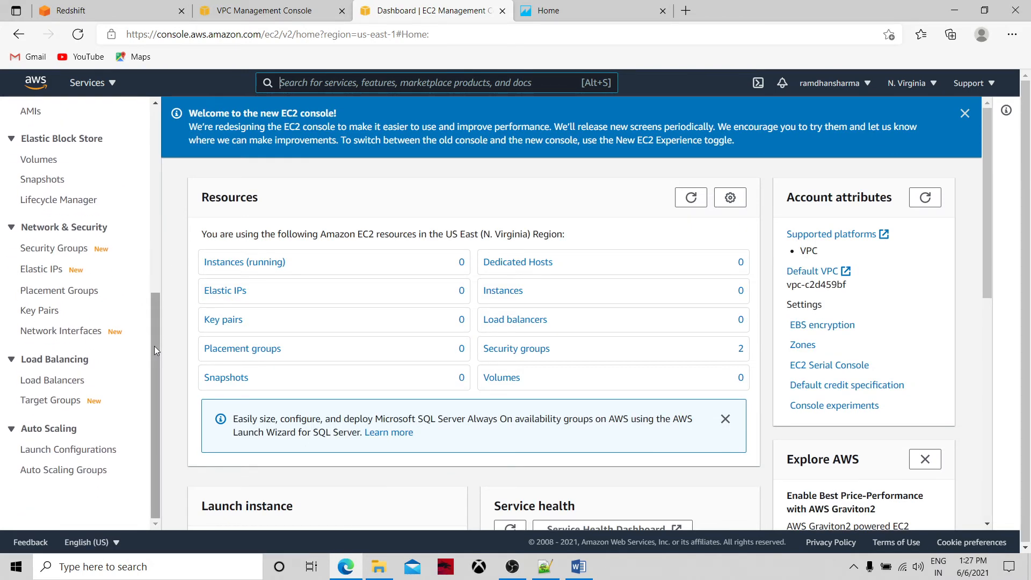
{"action": "left_click", "coordinate": [59, 270]}
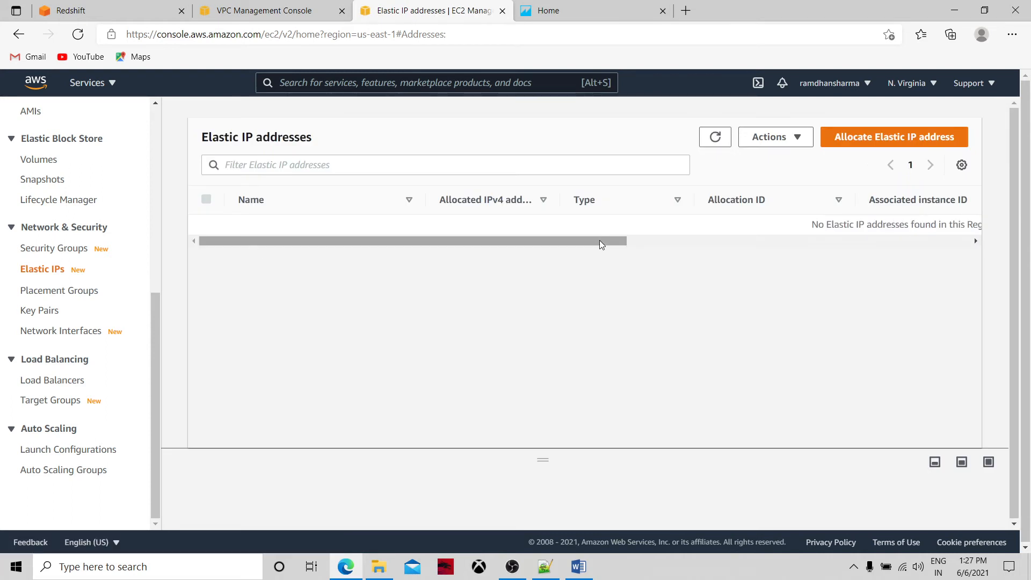
Allocate an Elastic IP address from Amazon's pool of IPv4 addresses in the us-east-1 network border group
{"action": "left_click", "coordinate": [857, 136]}
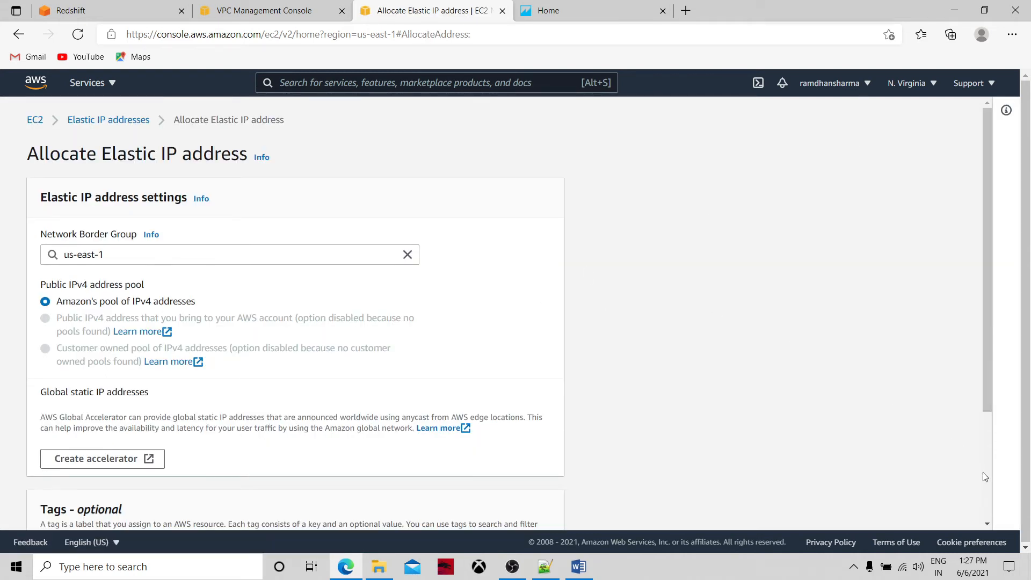
{"action": "scroll", "coordinate": [983, 472], "scroll_direction": "down", "scroll_amount": 3}
{"action": "left_click", "coordinate": [537, 506]}
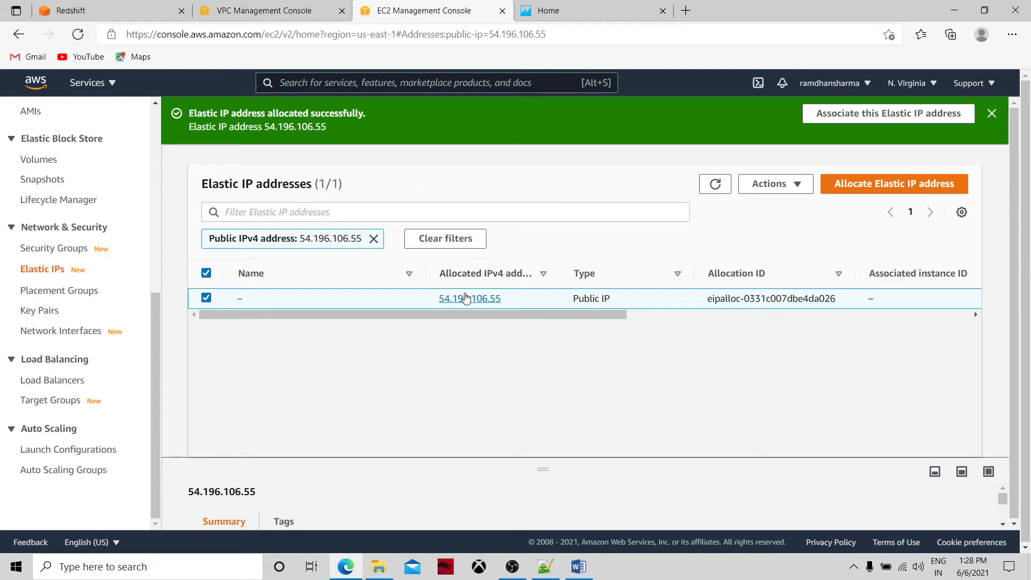
Make the Redshift cluster publicly accessible with Elastic IP address 54.196.106.55 and save the changes
{"action": "left_click", "coordinate": [115, 10]}
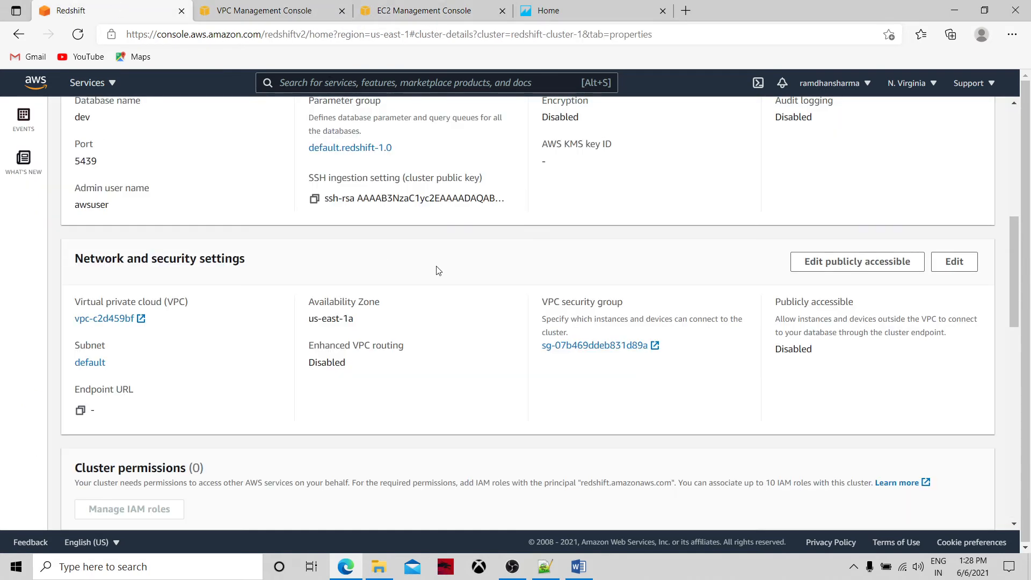
{"action": "left_click", "coordinate": [848, 266]}
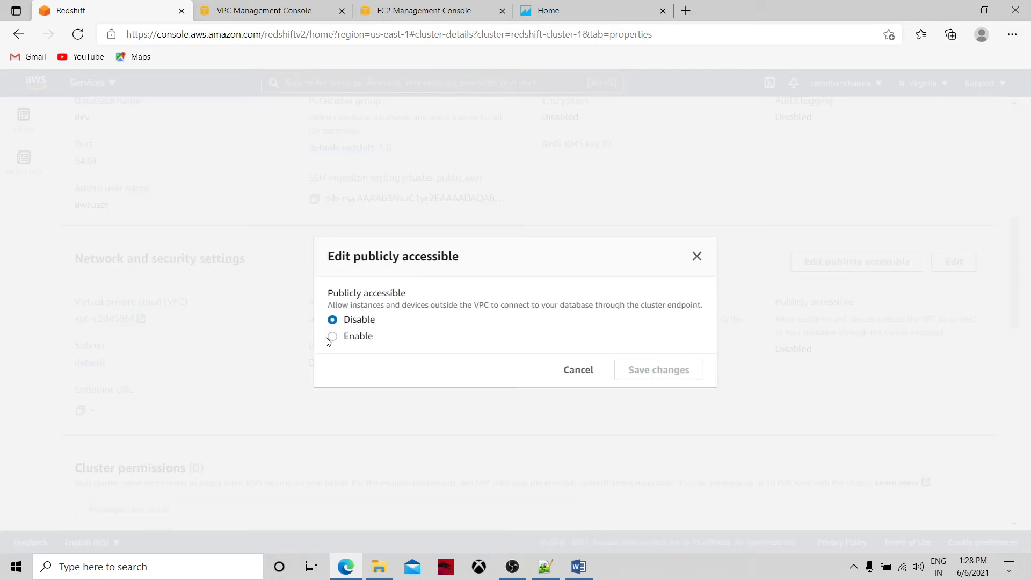
{"action": "left_click", "coordinate": [333, 337]}
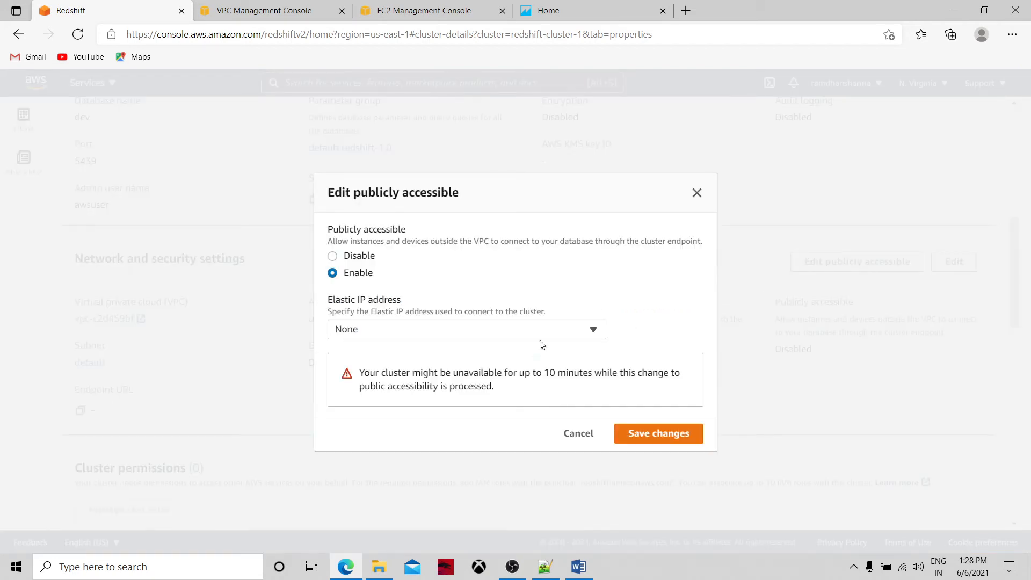
{"action": "left_click", "coordinate": [594, 329]}
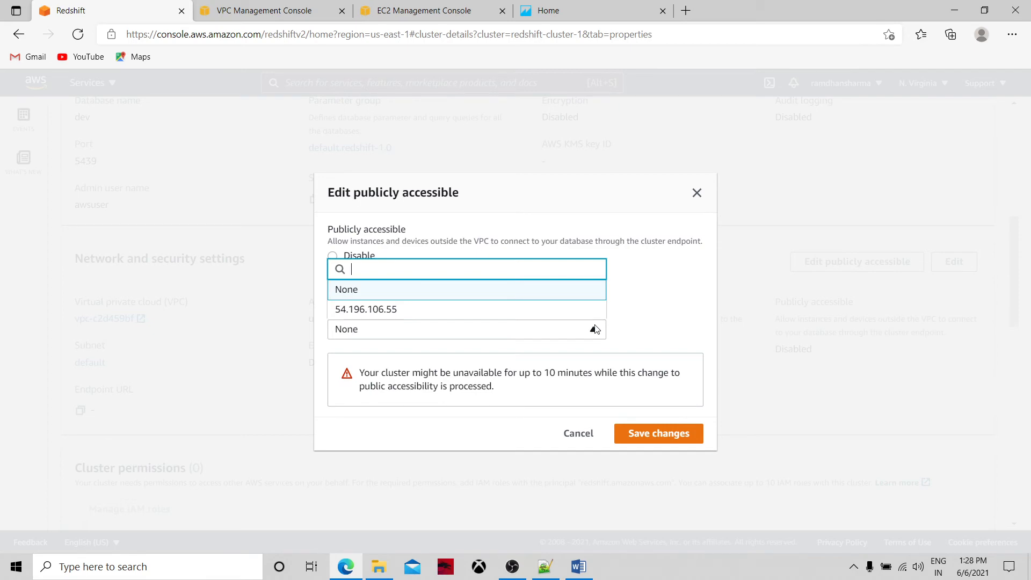
{"action": "left_click", "coordinate": [524, 311]}
{"action": "left_click", "coordinate": [655, 438]}
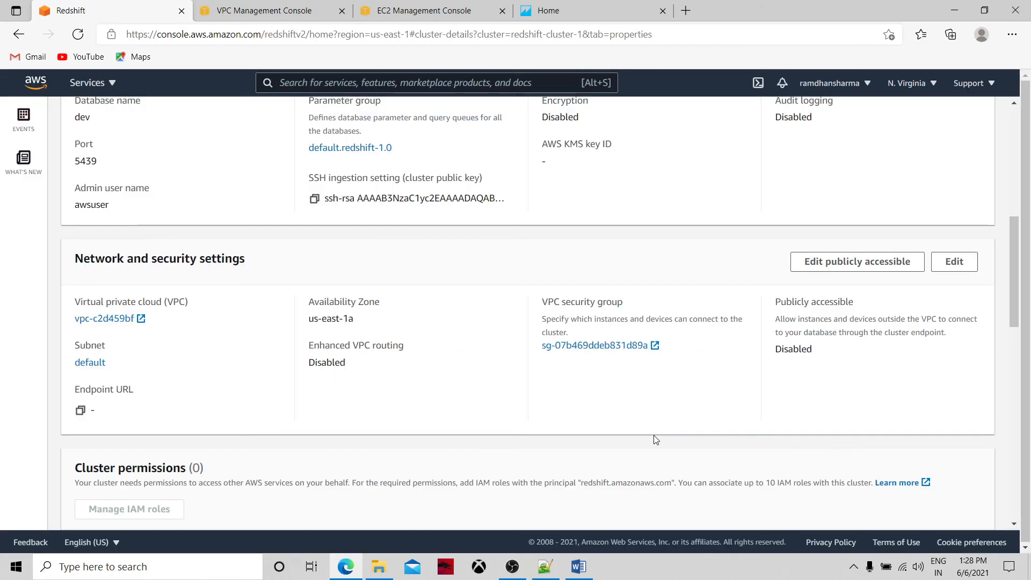
Refresh redshift-cluster-1's general information and review the cluster's status and properties
{"action": "left_click", "coordinate": [1013, 155]}
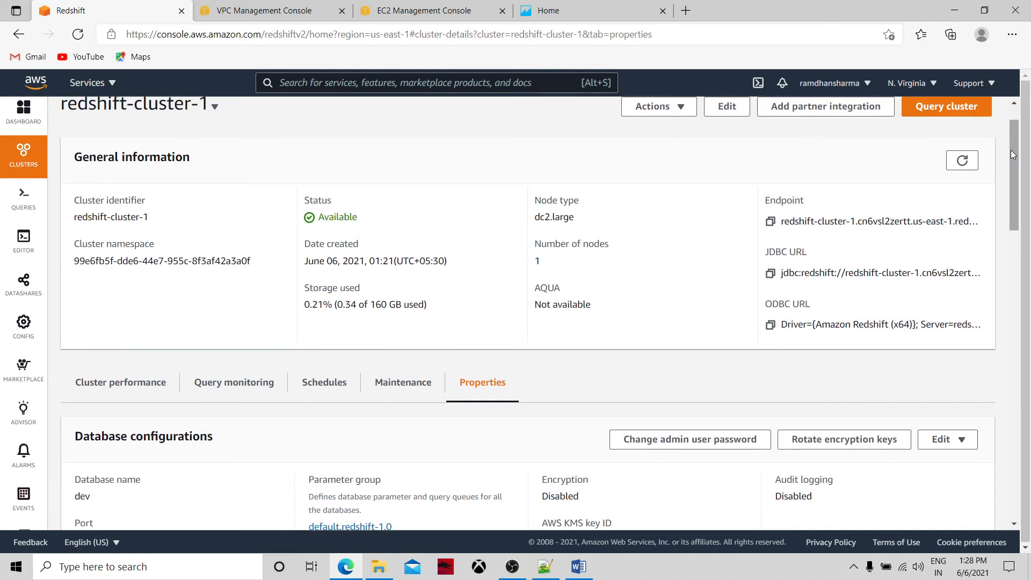
{"action": "left_click", "coordinate": [967, 162]}
{"action": "left_click", "coordinate": [967, 162]}
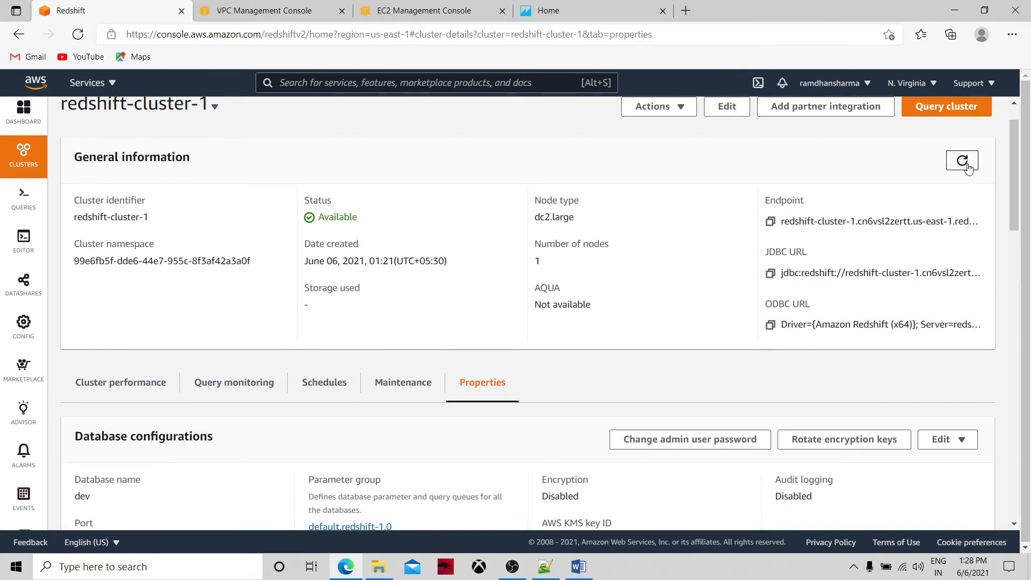
{"action": "left_click_drag", "start_coordinate": [1013, 165], "coordinate": [1022, 205]}
{"action": "scroll", "coordinate": [1005, 181], "scroll_direction": "up", "scroll_amount": 4}
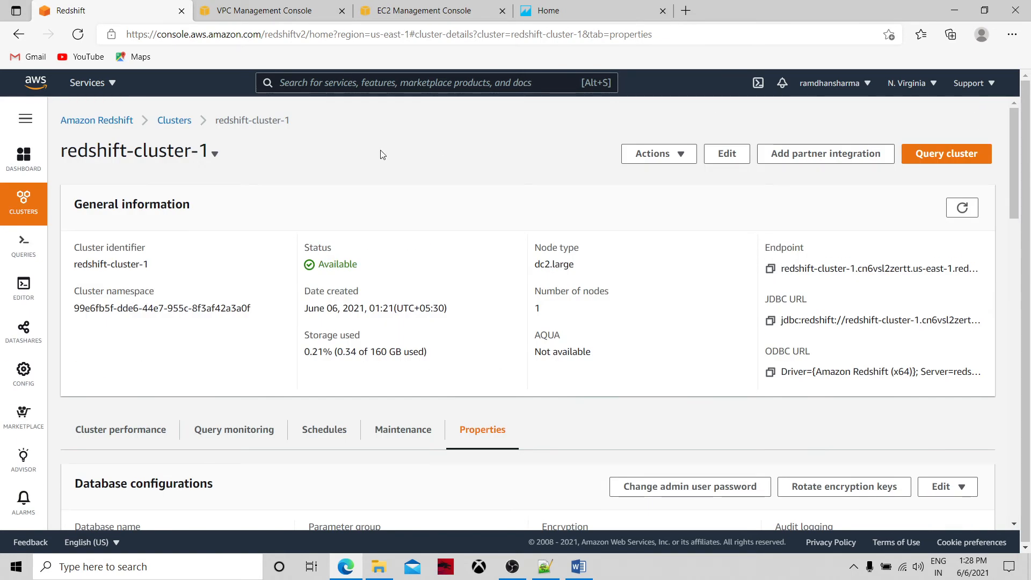
Reopen redshift-cluster-1 from the clusters list, refresh its general information and check the public accessibility in its network and security settings
{"action": "left_click", "coordinate": [164, 121]}
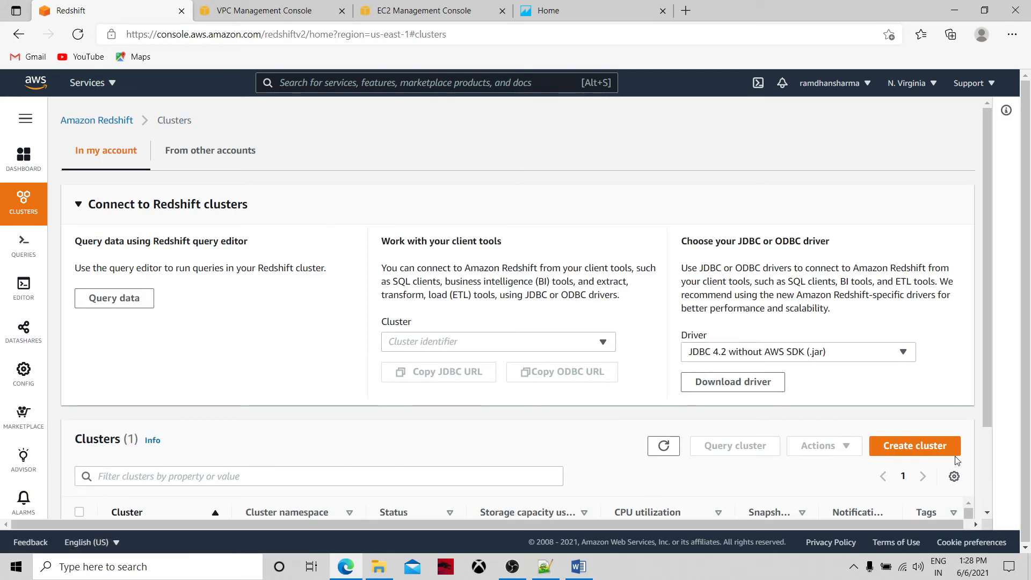
{"action": "scroll", "coordinate": [979, 485], "scroll_direction": "down", "scroll_amount": 2}
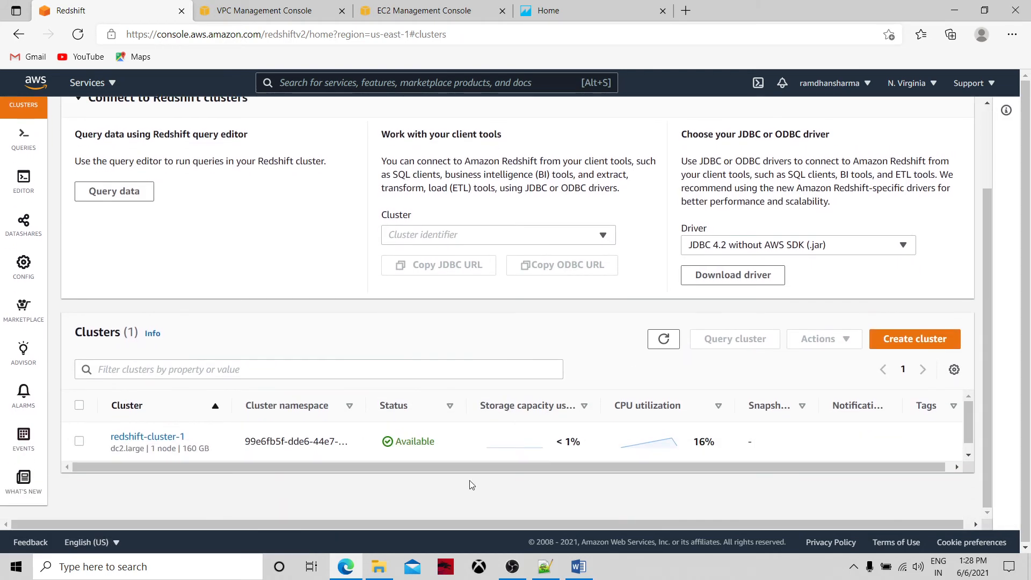
{"action": "left_click", "coordinate": [177, 437]}
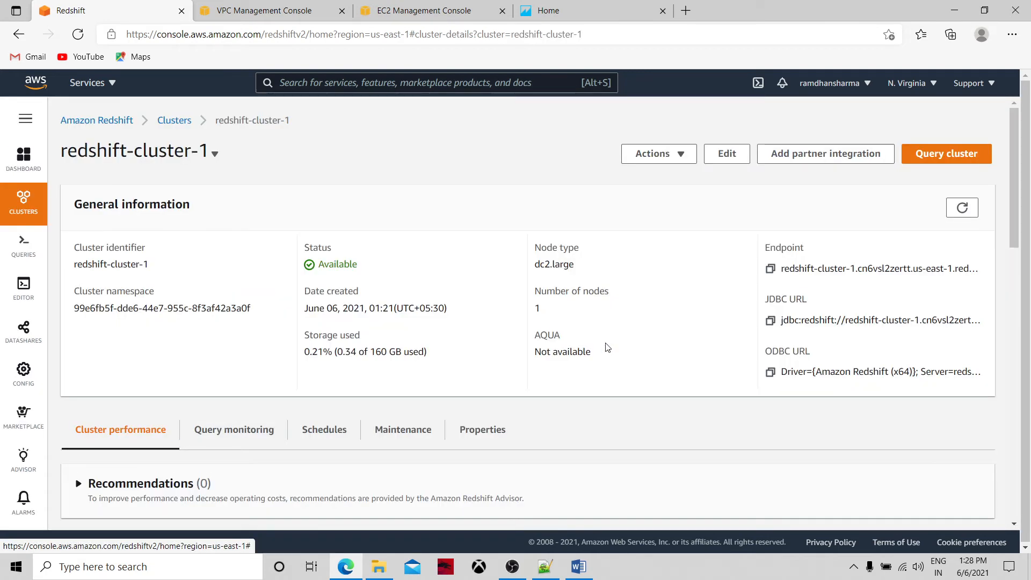
{"action": "left_click", "coordinate": [962, 208]}
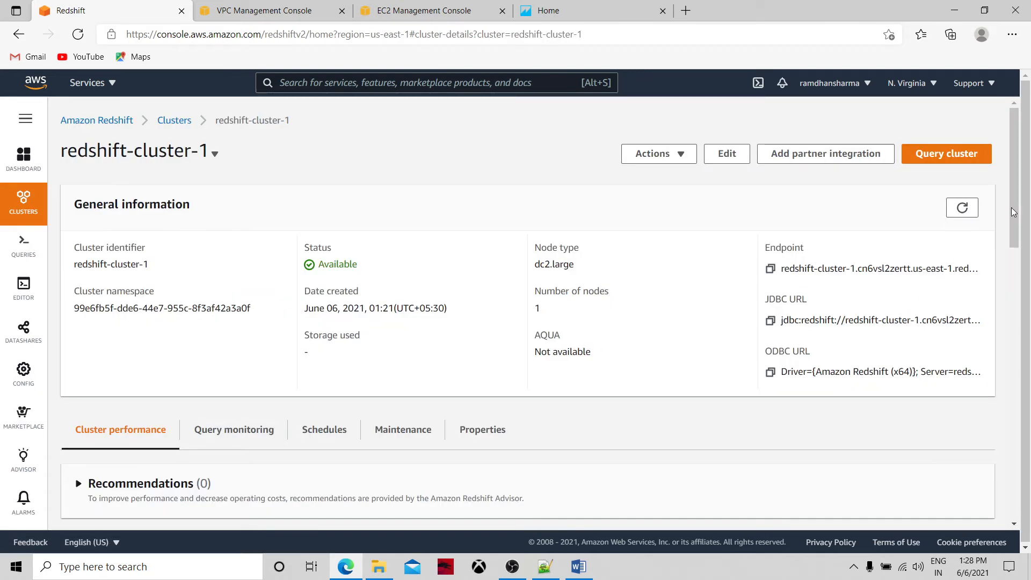
{"action": "scroll", "coordinate": [1020, 213], "scroll_direction": "down", "scroll_amount": 4}
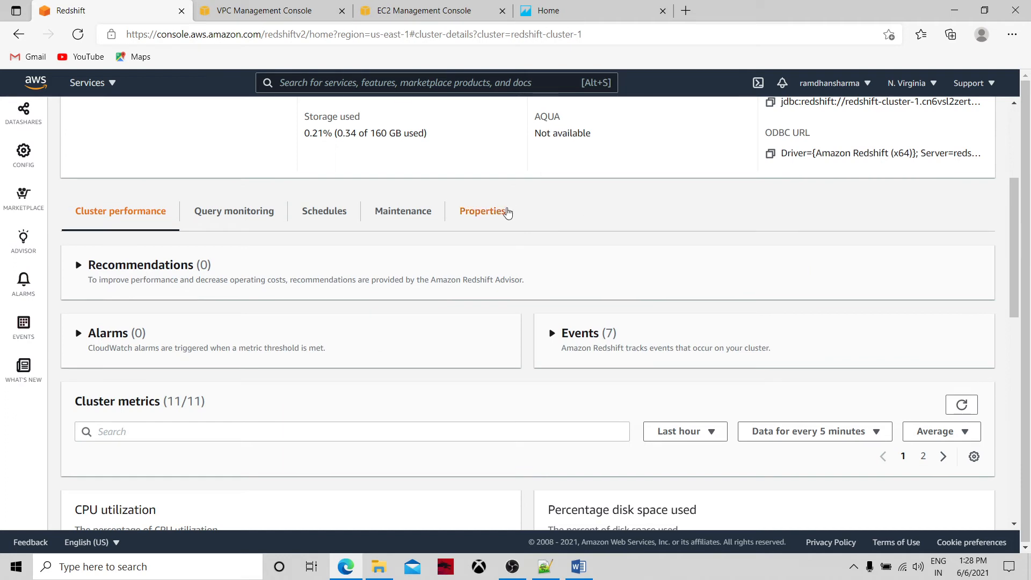
{"action": "left_click", "coordinate": [498, 212]}
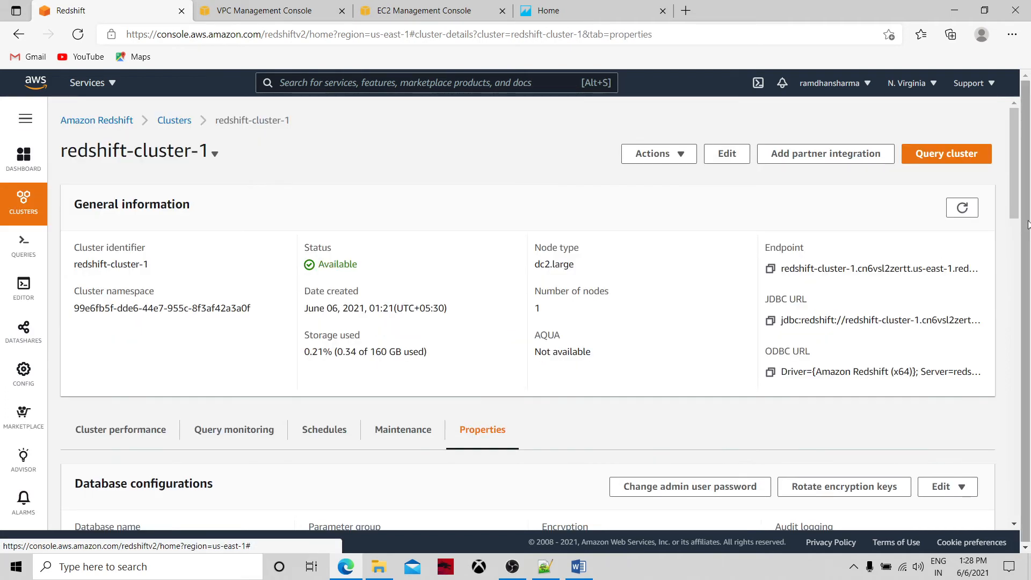
{"action": "left_click_drag", "start_coordinate": [1012, 188], "coordinate": [1030, 303]}
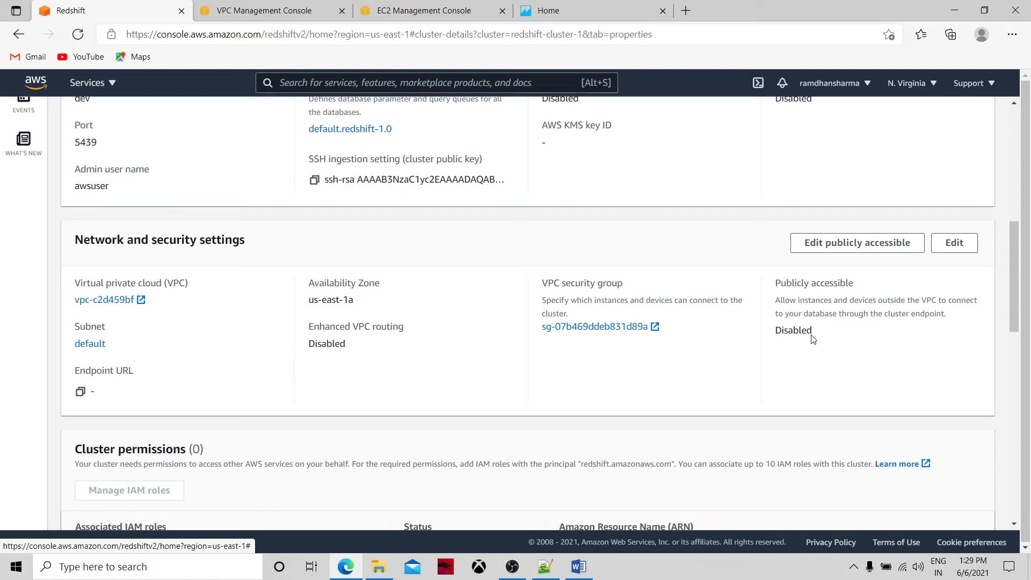
Enable public accessibility for redshift-cluster-1 with Elastic IP address 54.196.106.55 and save the changes
{"action": "left_click", "coordinate": [841, 243]}
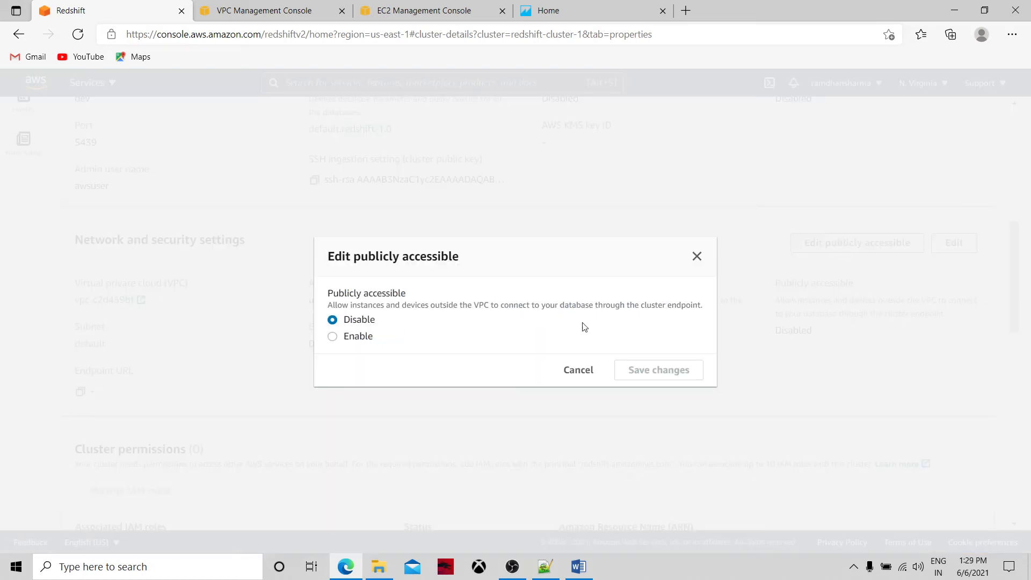
{"action": "left_click", "coordinate": [364, 338]}
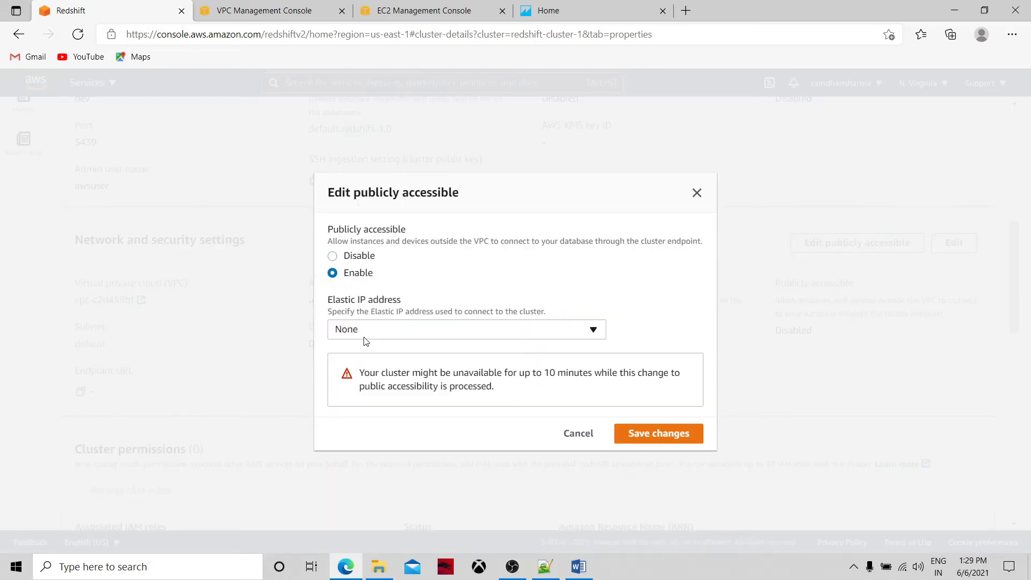
{"action": "left_click", "coordinate": [447, 330]}
{"action": "left_click", "coordinate": [404, 309]}
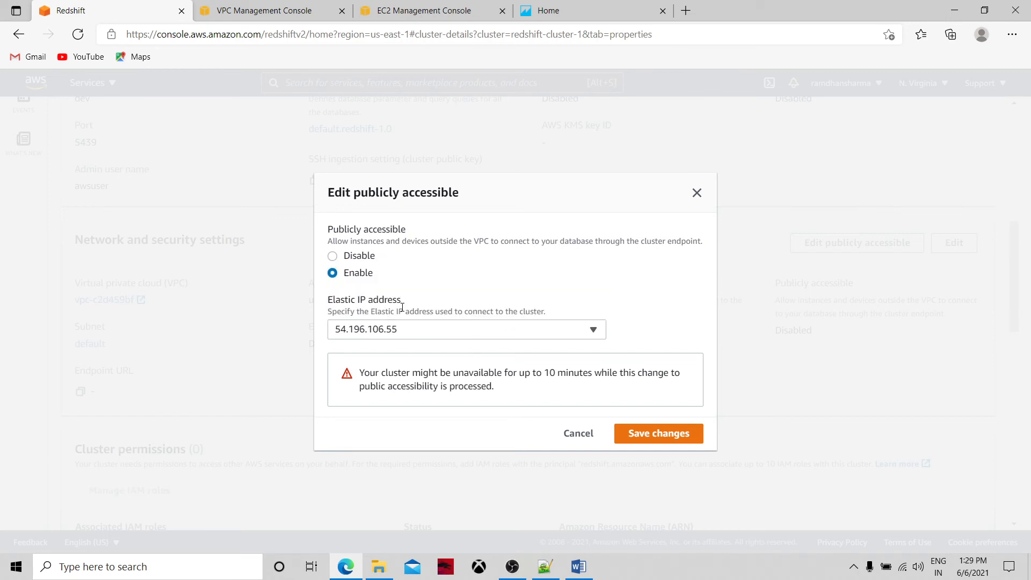
{"action": "left_click", "coordinate": [647, 436]}
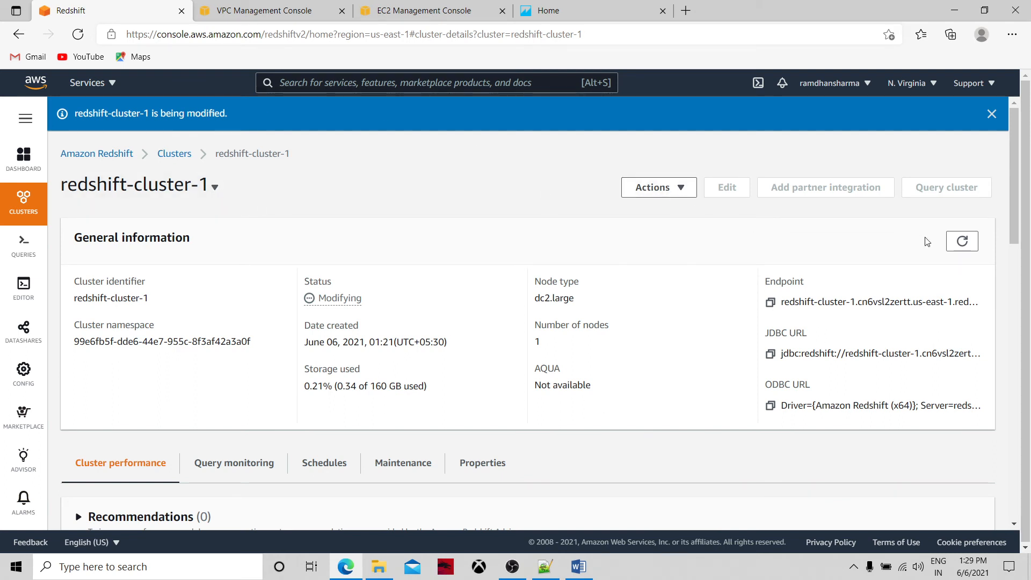
Refresh the cluster's general information and check the progress of the modification
{"action": "left_click", "coordinate": [964, 242]}
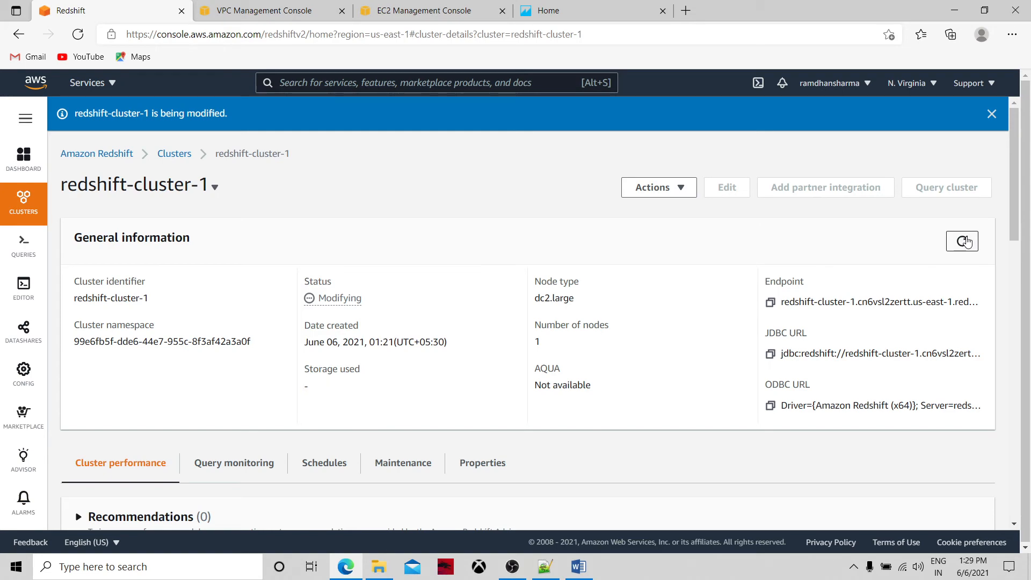
{"action": "left_click", "coordinate": [1016, 267]}
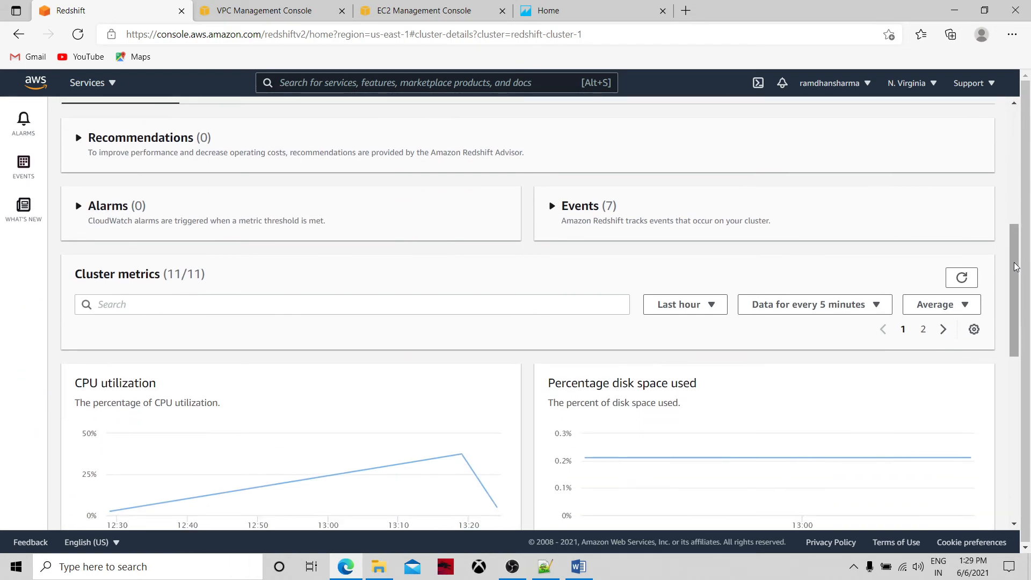
{"action": "left_click_drag", "start_coordinate": [1017, 267], "coordinate": [1012, 104]}
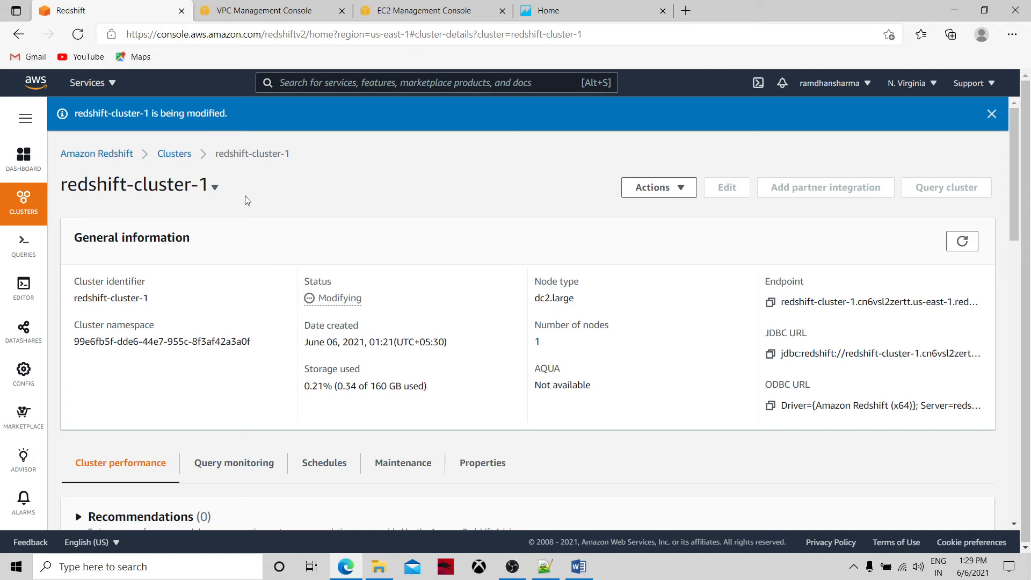
Switch to QuickSight, start a new dataset and look through the available data sources
{"action": "left_click", "coordinate": [596, 6]}
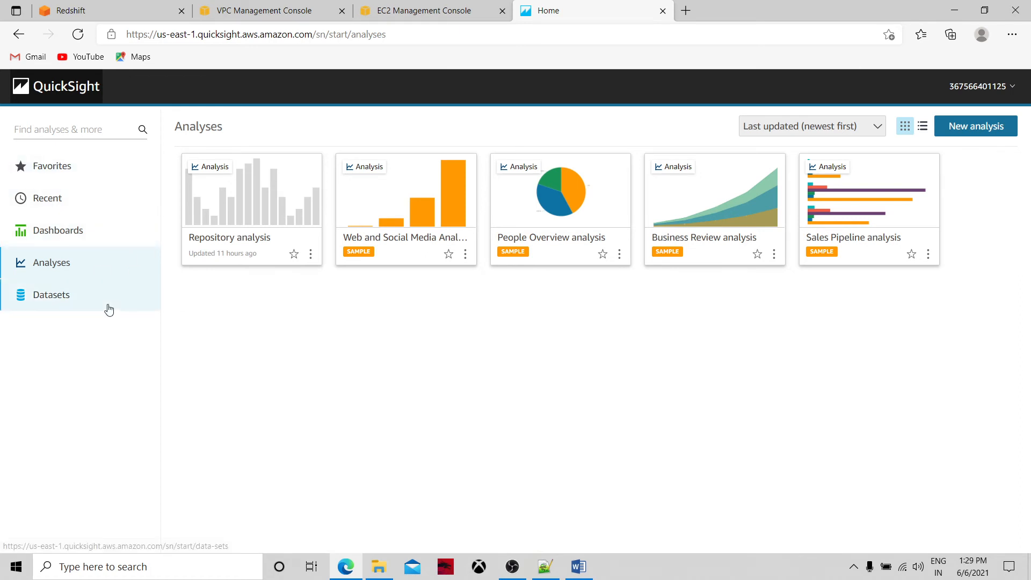
{"action": "left_click", "coordinate": [969, 129]}
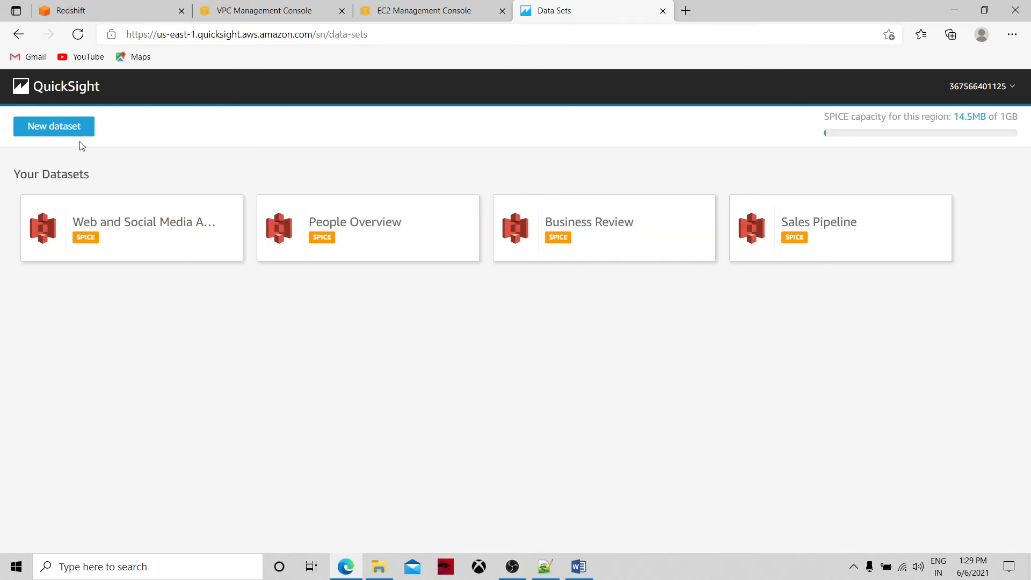
{"action": "left_click", "coordinate": [66, 129]}
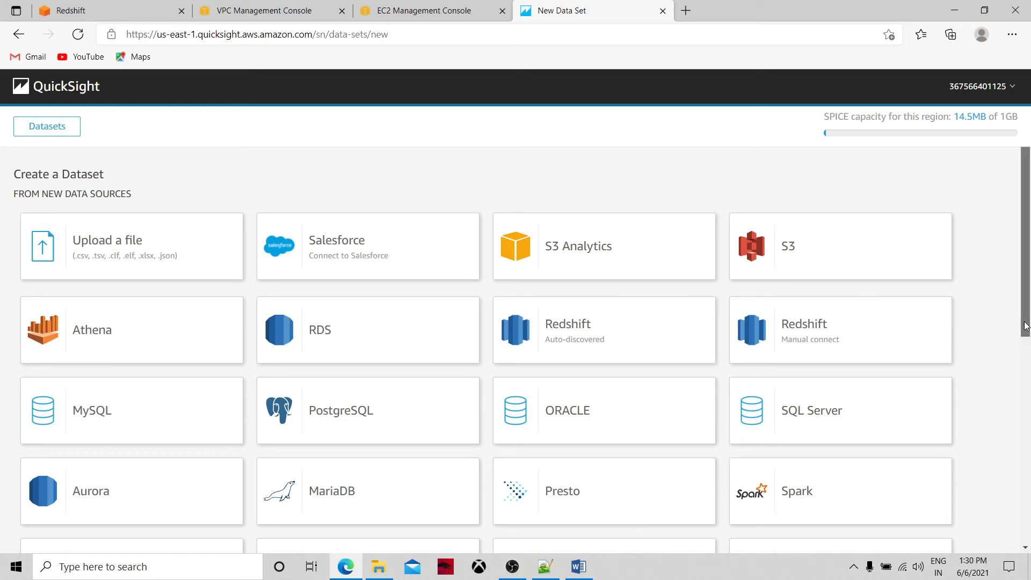
{"action": "left_click_drag", "start_coordinate": [1024, 329], "coordinate": [1026, 444]}
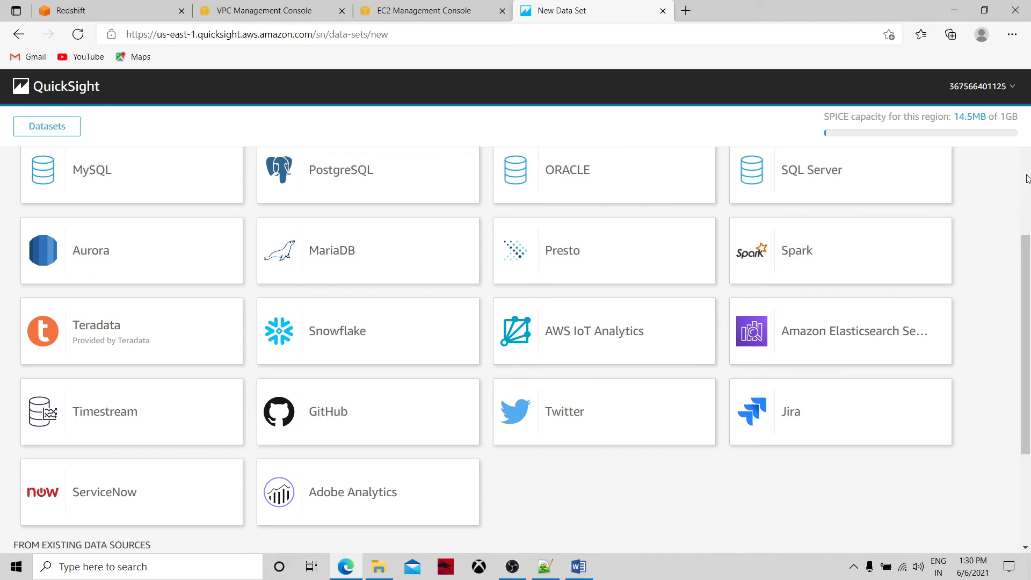
{"action": "scroll", "coordinate": [1026, 178], "scroll_direction": "up", "scroll_amount": 5}
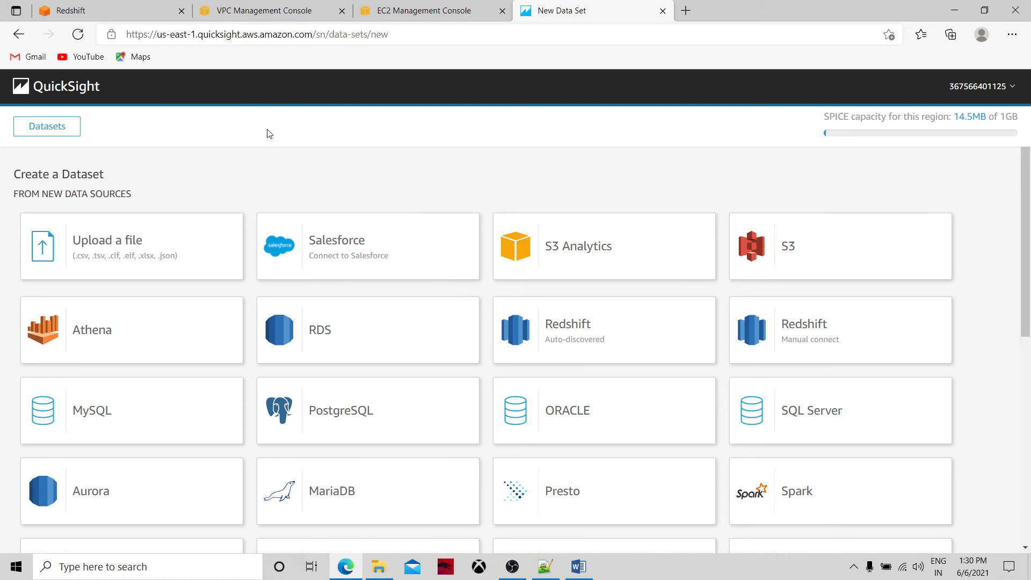
Switch to the Redshift console to refresh redshift-cluster-1's status, and return to QuickSight's dataset creation page
{"action": "left_click", "coordinate": [110, 8]}
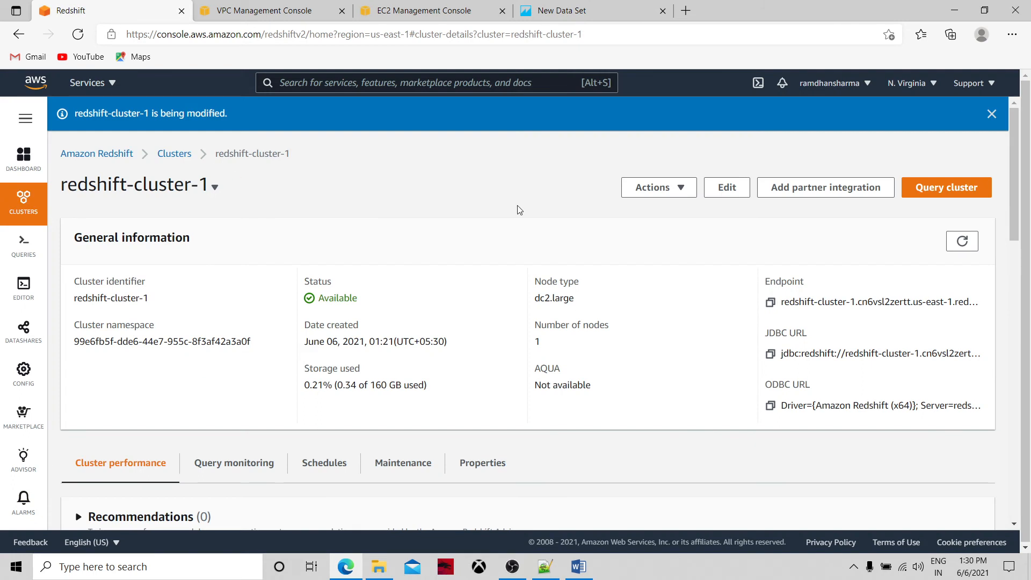
{"action": "left_click", "coordinate": [961, 242]}
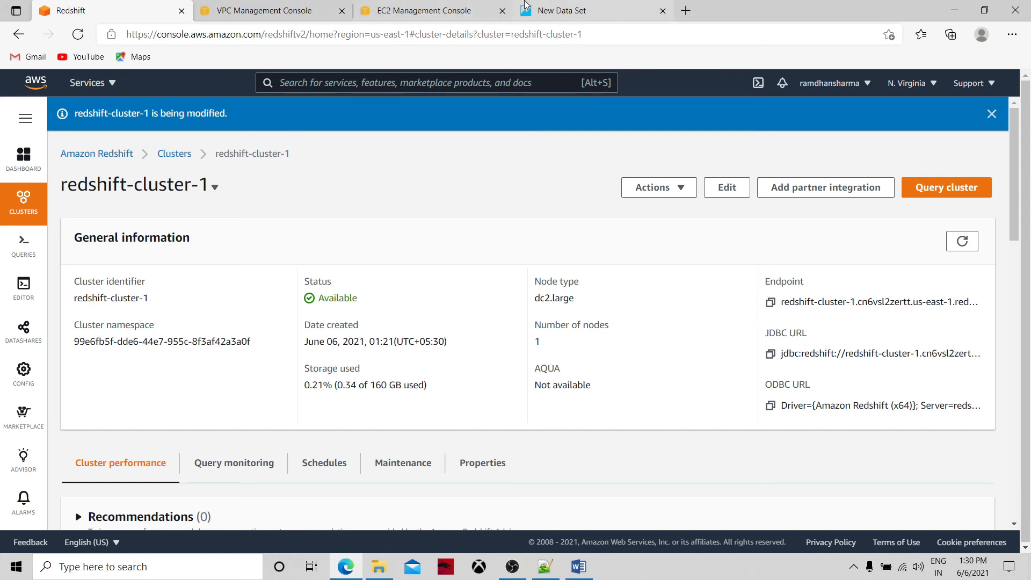
{"action": "left_click", "coordinate": [562, 11]}
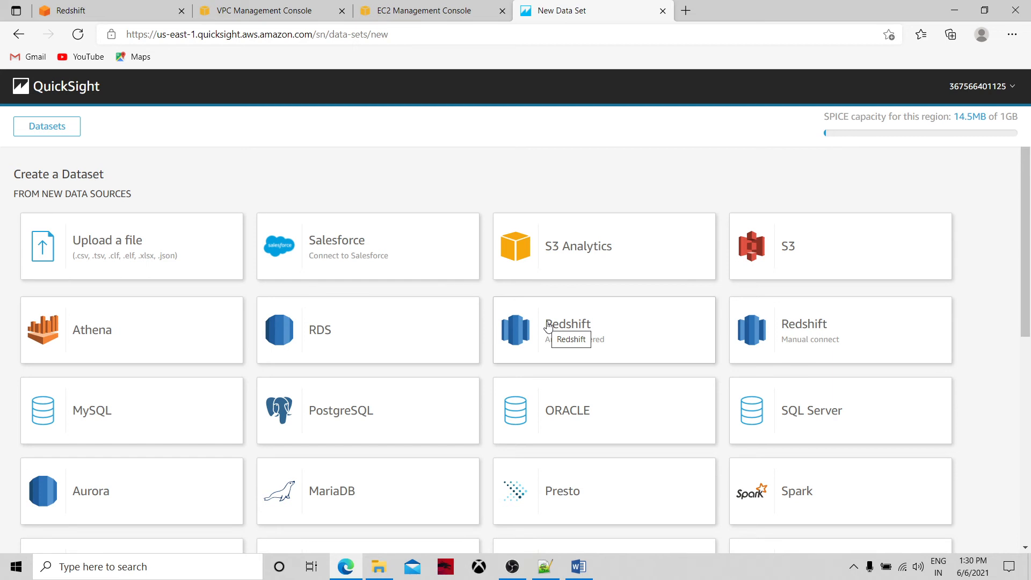
Start a new auto-discovered Redshift data source and name it "category"
{"action": "left_click", "coordinate": [549, 326]}
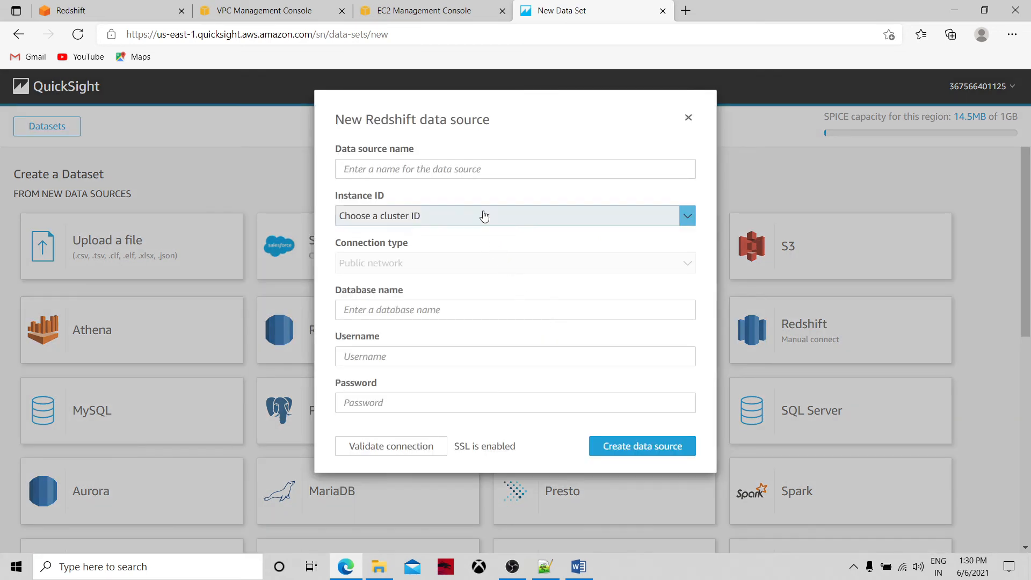
{"action": "left_click", "coordinate": [475, 168]}
{"action": "type", "text": "c"}
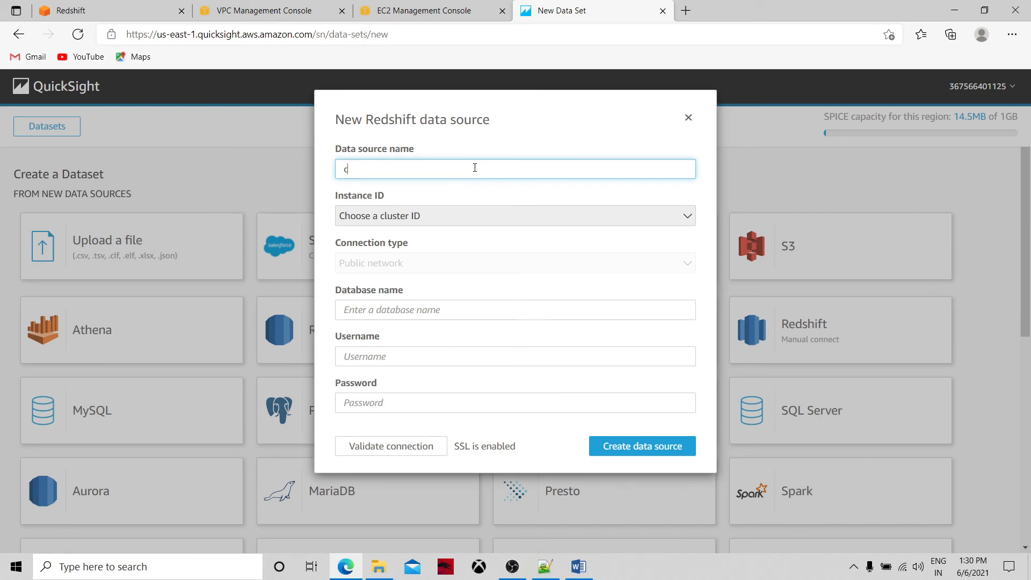
{"action": "type", "text": "ategory"}
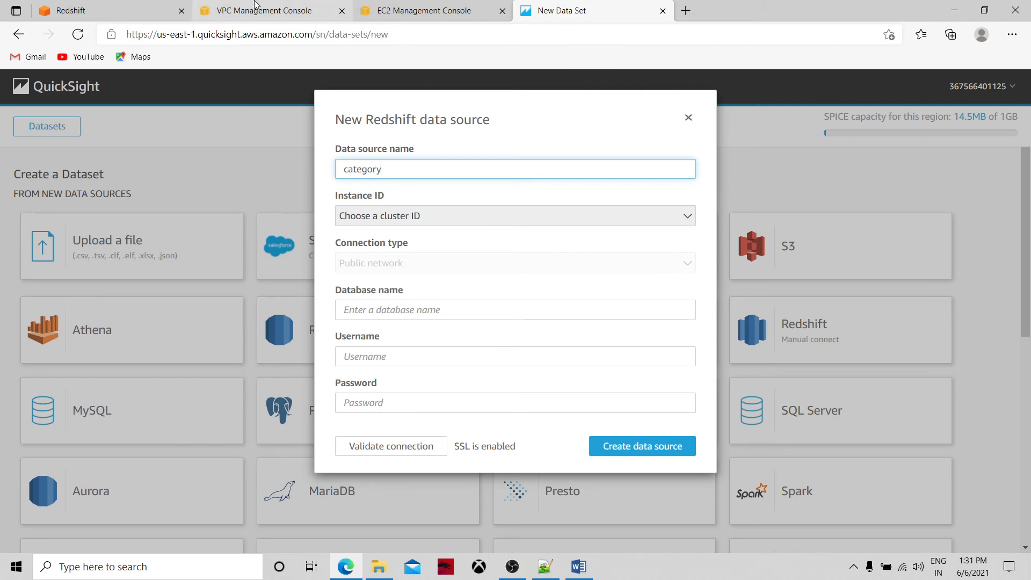
Switch to the Redshift console, open the query editor and check which databases can be selected
{"action": "left_click", "coordinate": [71, 10]}
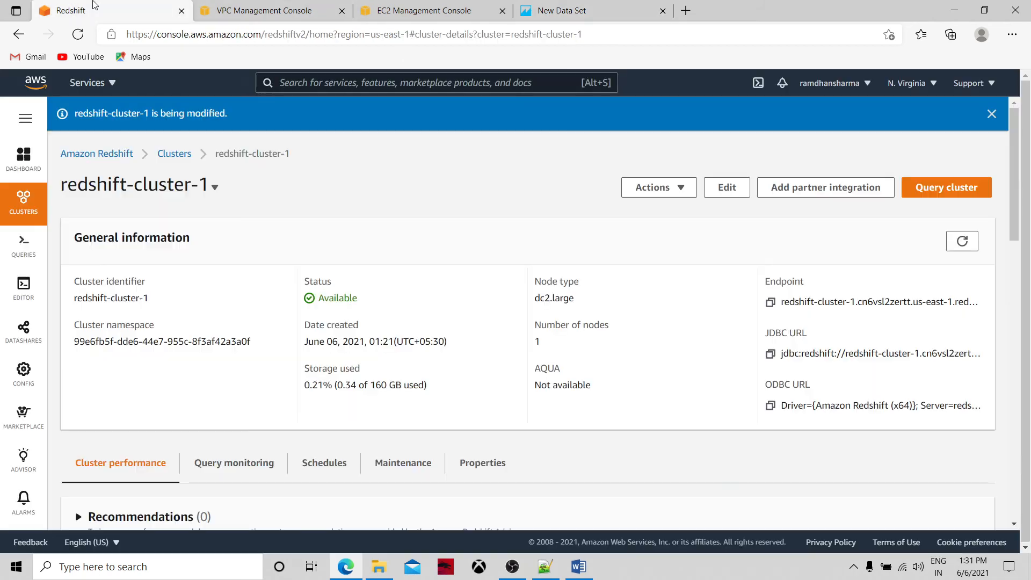
{"action": "left_click", "coordinate": [23, 283]}
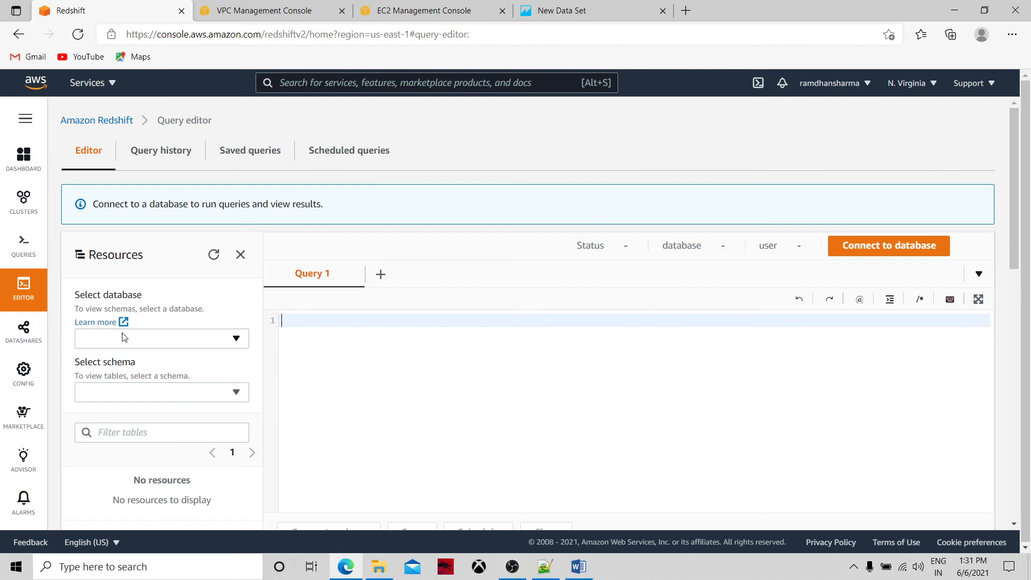
{"action": "left_click", "coordinate": [190, 342]}
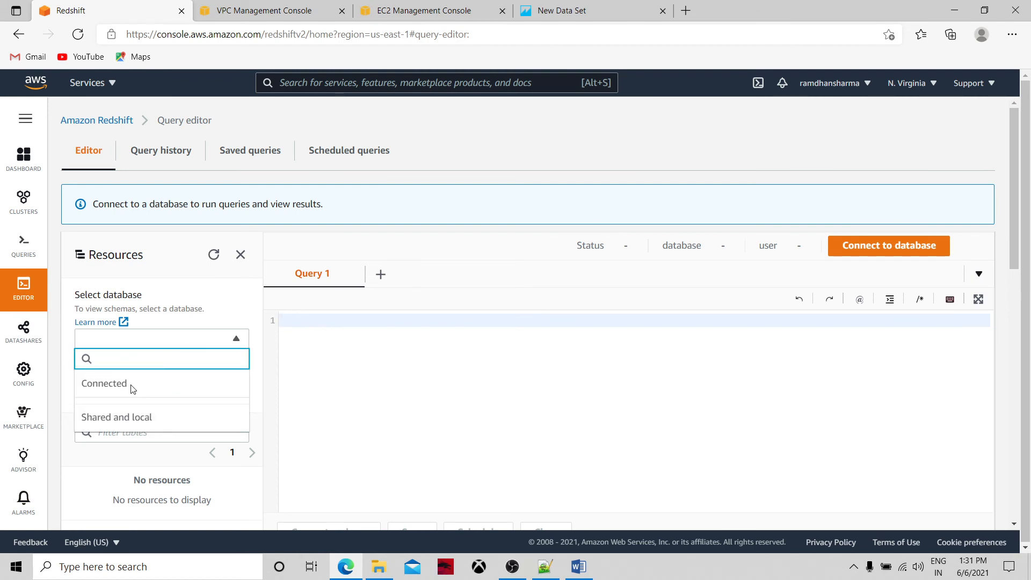
{"action": "left_click", "coordinate": [492, 378]}
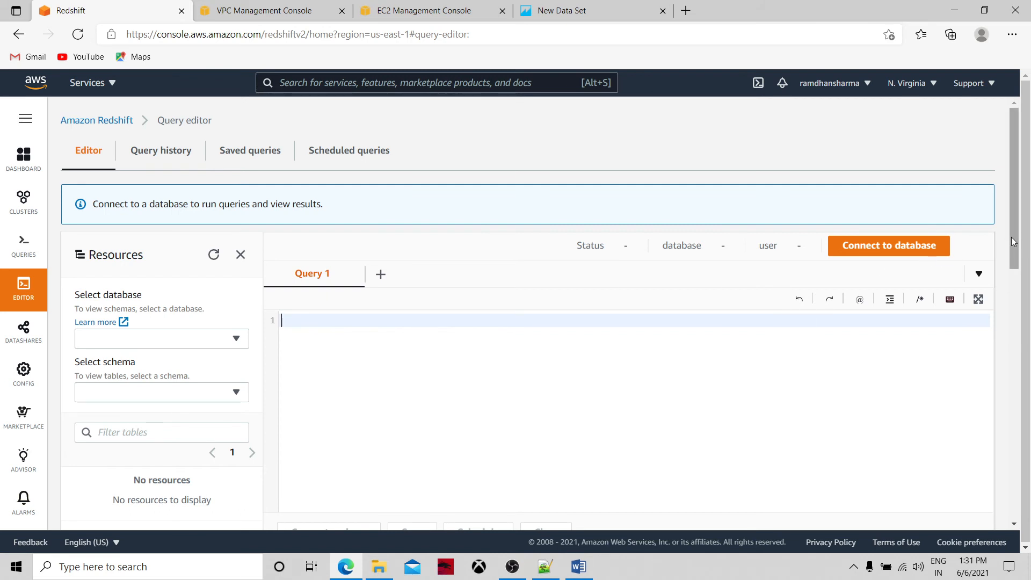
{"action": "left_click_drag", "start_coordinate": [1015, 241], "coordinate": [1015, 276]}
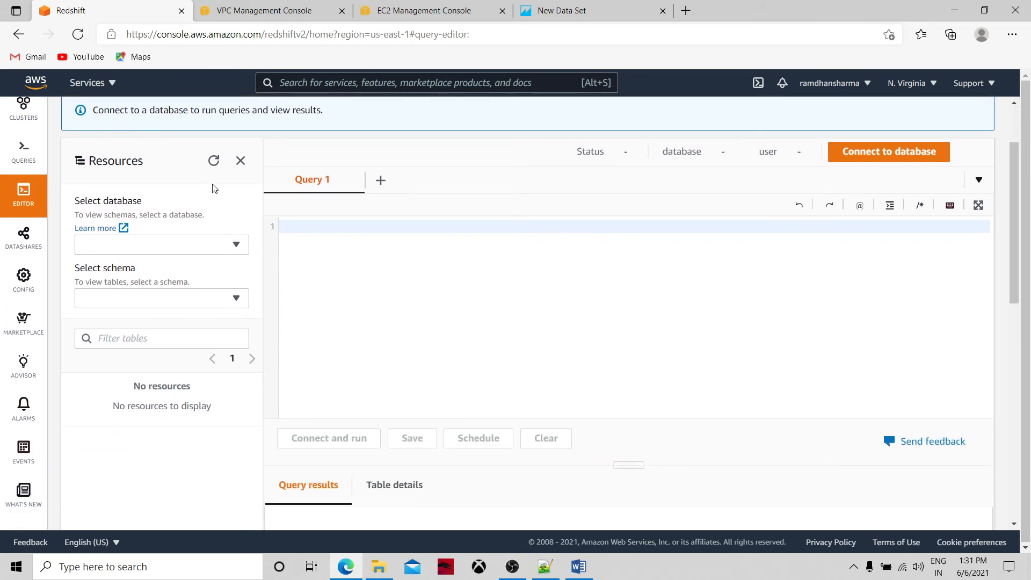
{"action": "left_click", "coordinate": [241, 246]}
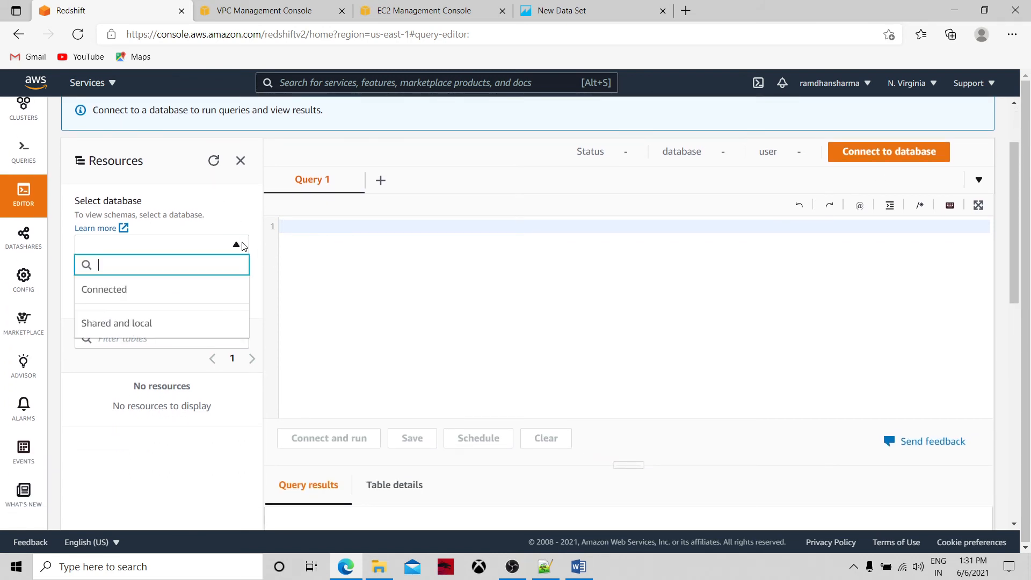
Look through the Queries and loads and Clusters pages of the Redshift console
{"action": "left_click", "coordinate": [30, 149]}
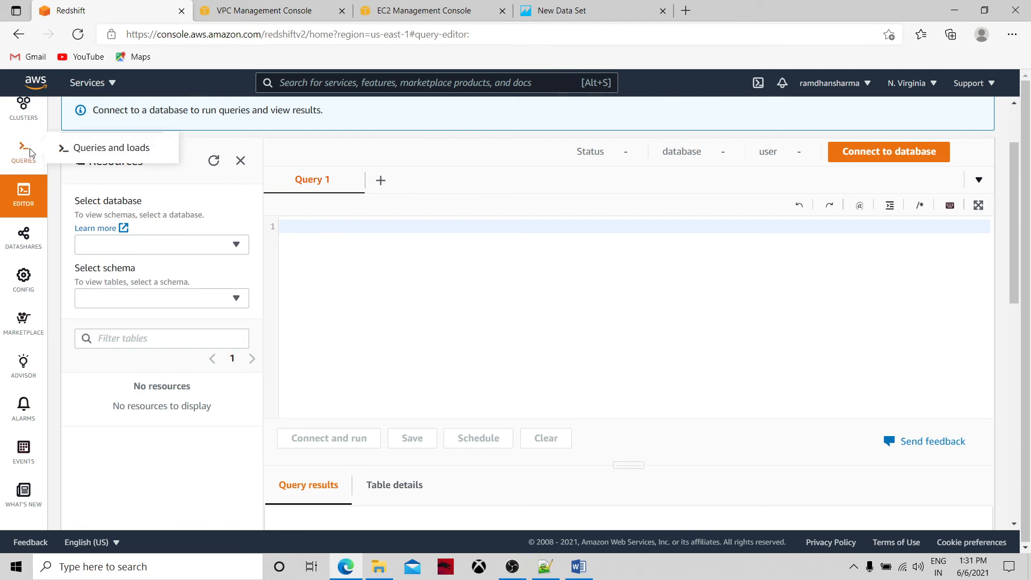
{"action": "mouse_move", "coordinate": [25, 255]}
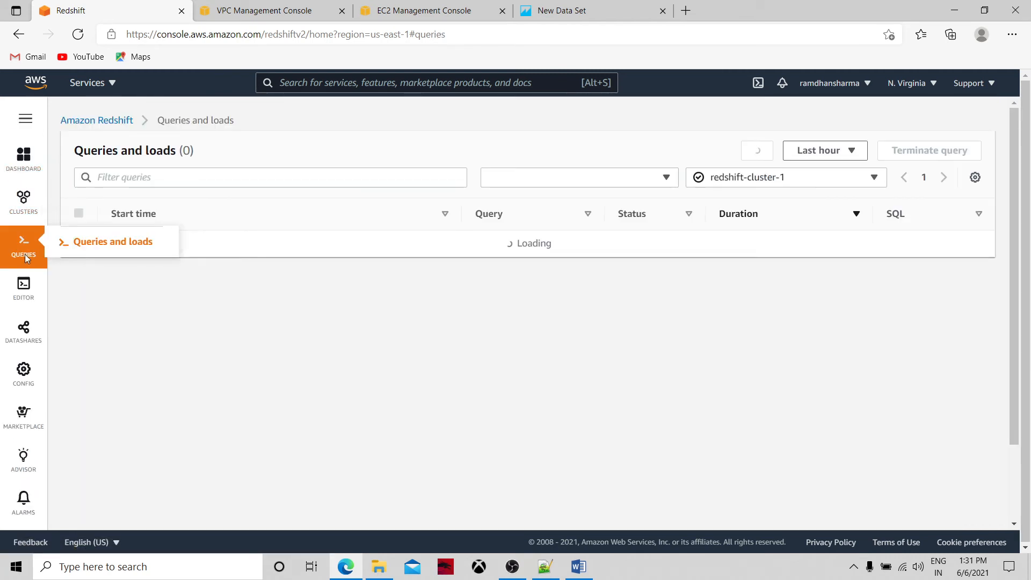
{"action": "left_click", "coordinate": [20, 221]}
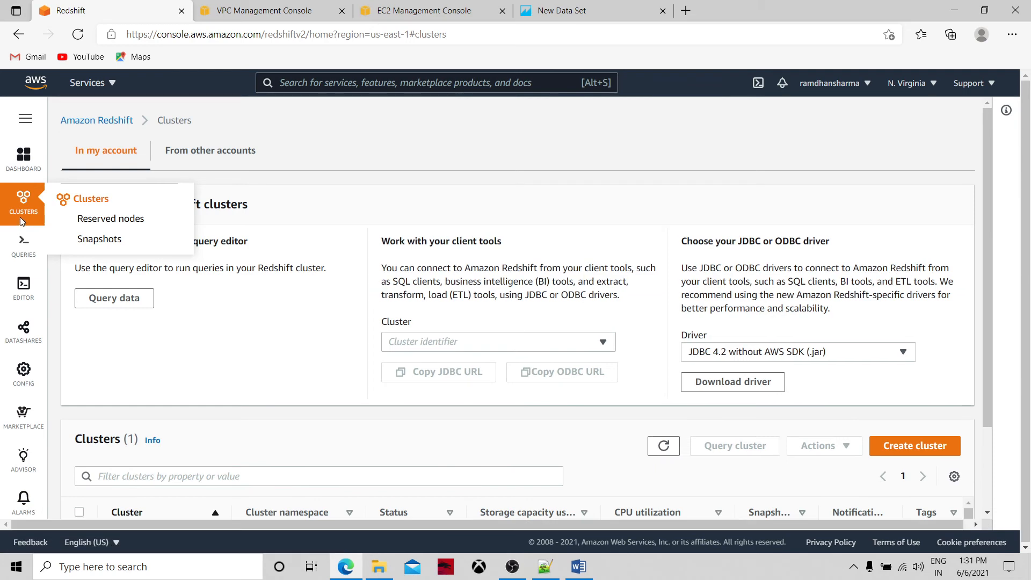
{"action": "left_click", "coordinate": [21, 256]}
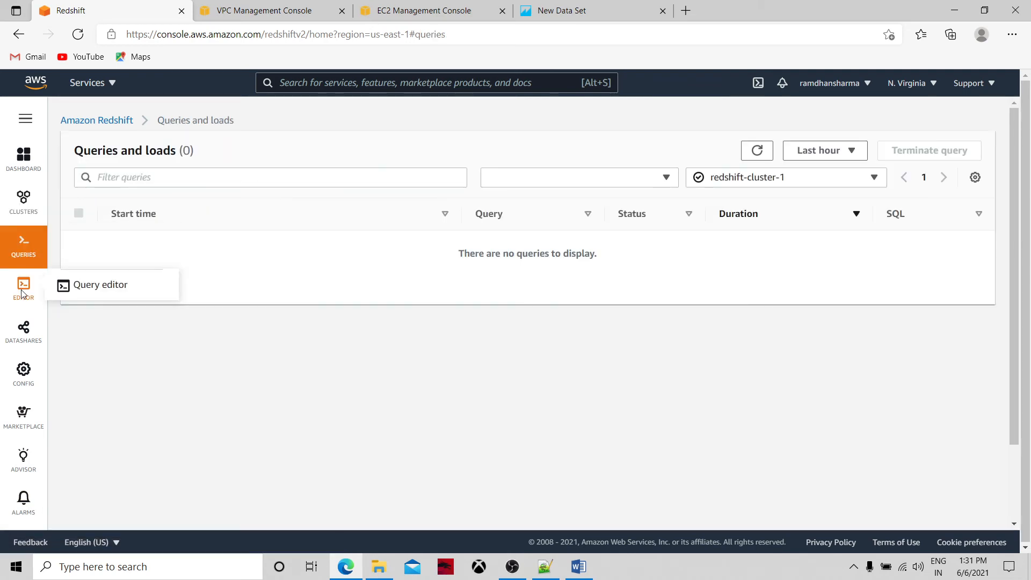
Connect the Redshift query editor to the dev database on redshift-cluster-1 with temporary credentials as database user awsuser
{"action": "left_click", "coordinate": [22, 293]}
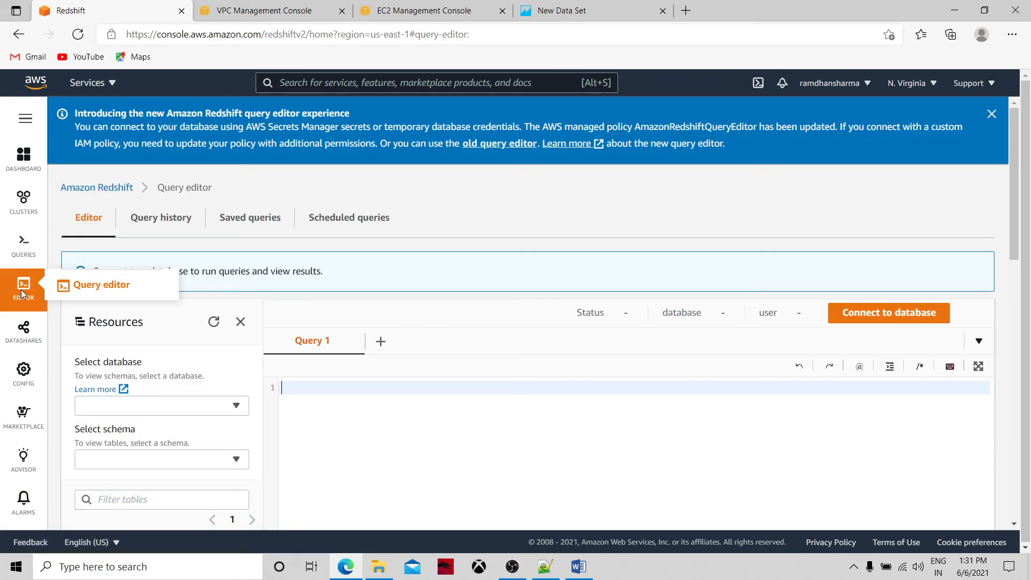
{"action": "left_click", "coordinate": [856, 317]}
{"action": "left_click", "coordinate": [362, 407]}
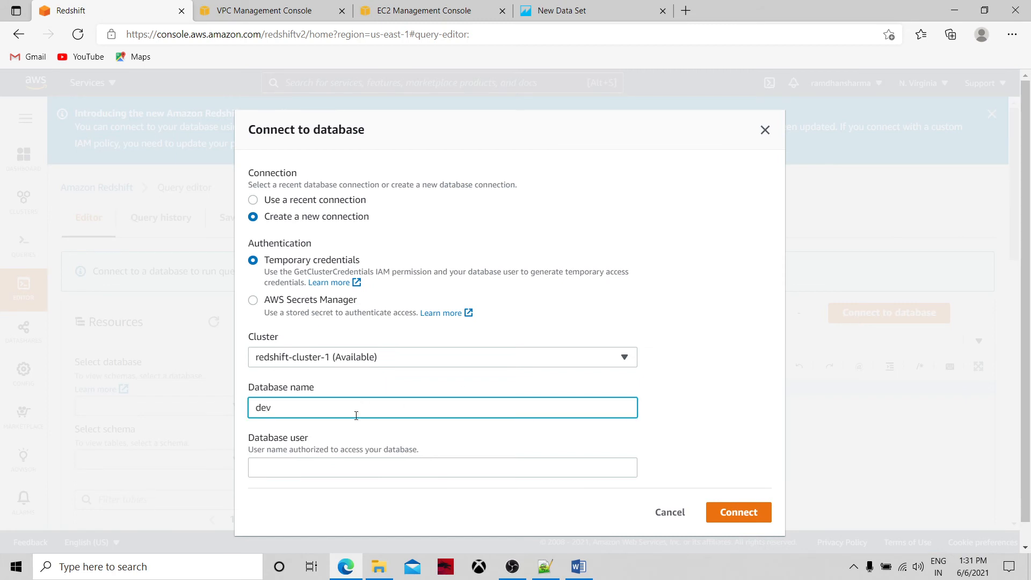
{"action": "left_click", "coordinate": [318, 465]}
{"action": "type", "text": "awsuser"}
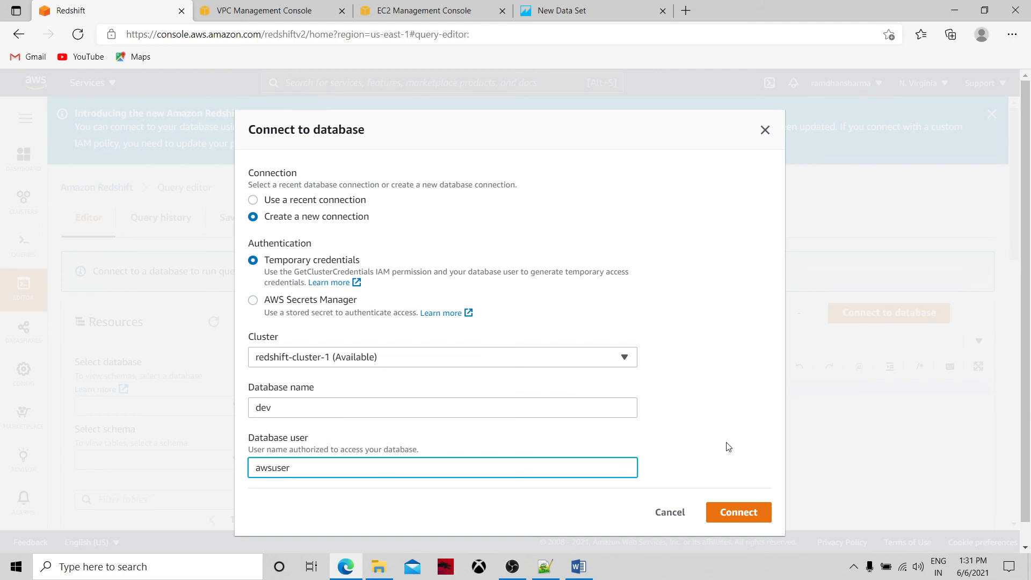
{"action": "left_click", "coordinate": [750, 513]}
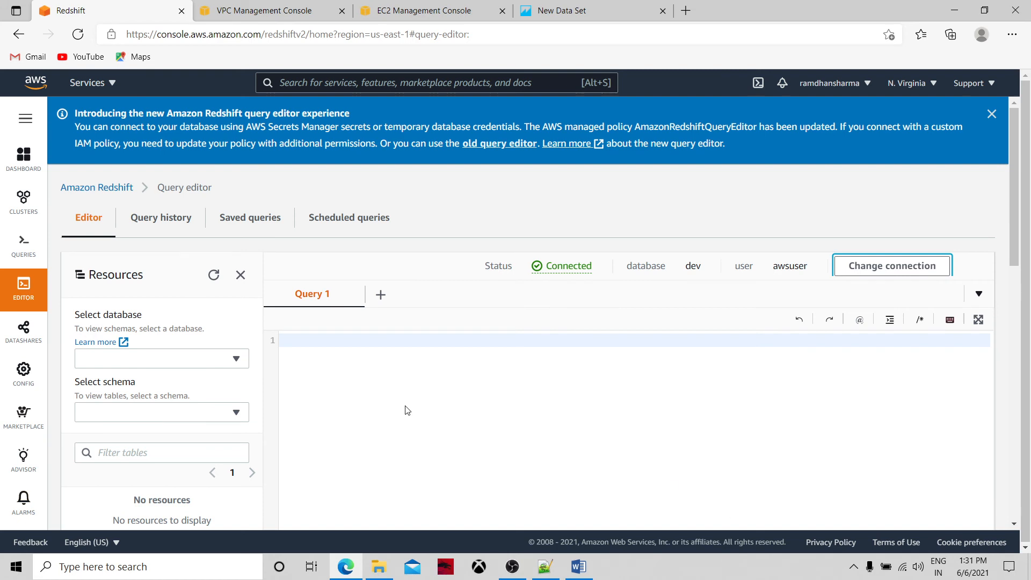
Select the dev database in the query editor and examine the tables in its public schema
{"action": "left_click", "coordinate": [236, 358]}
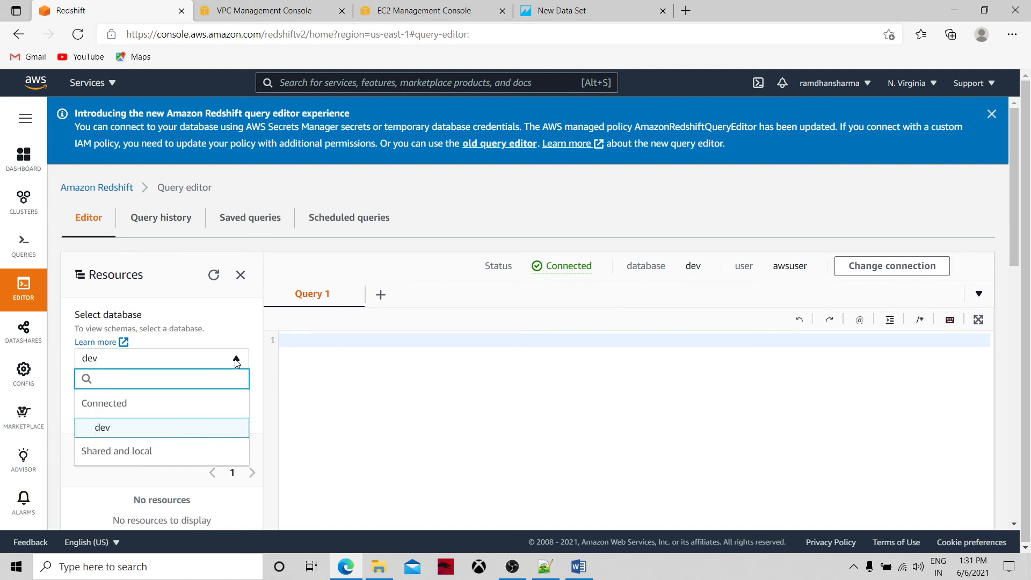
{"action": "left_click", "coordinate": [315, 383]}
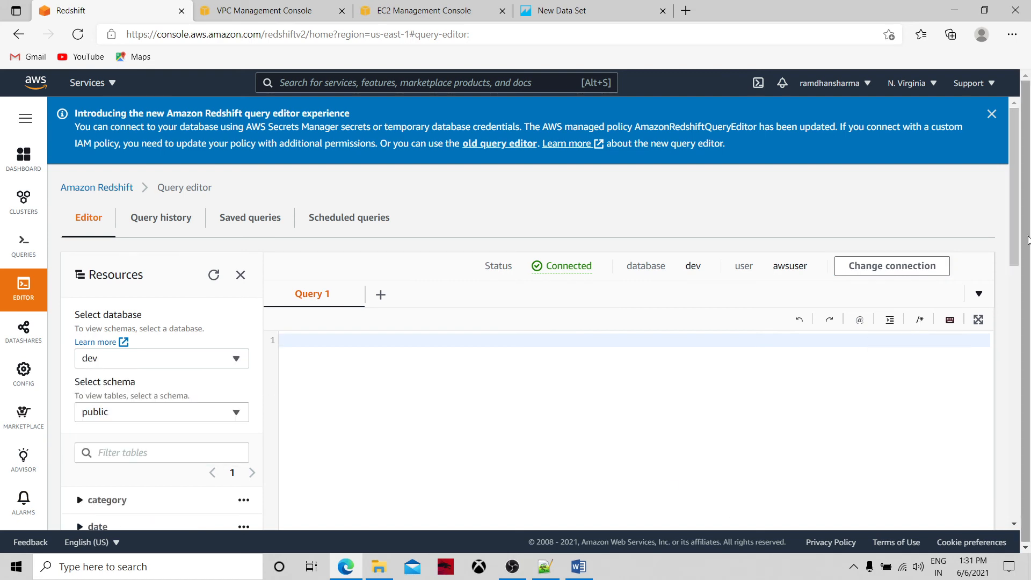
{"action": "scroll", "coordinate": [1018, 236], "scroll_direction": "down", "scroll_amount": 2}
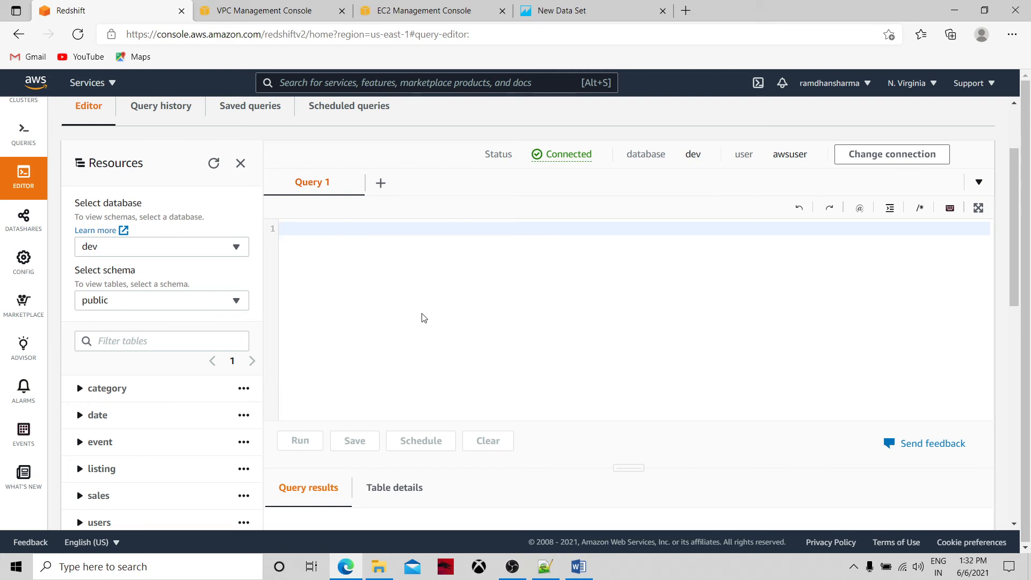
Return to QuickSight and choose redshift-cluster-1 as the data source's instance, with a public network connection and the dev database
{"action": "left_click", "coordinate": [580, 6]}
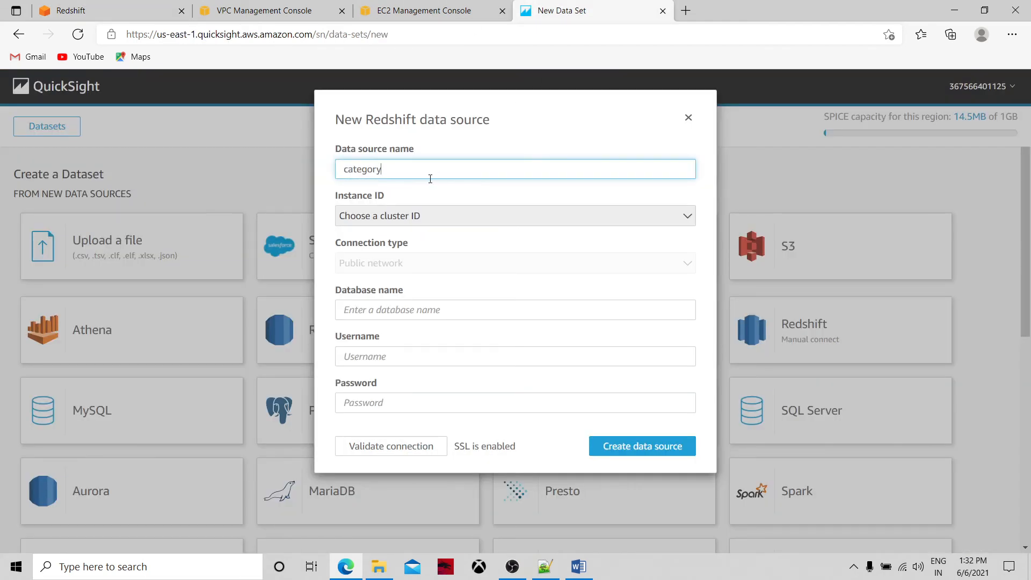
{"action": "left_click", "coordinate": [445, 215]}
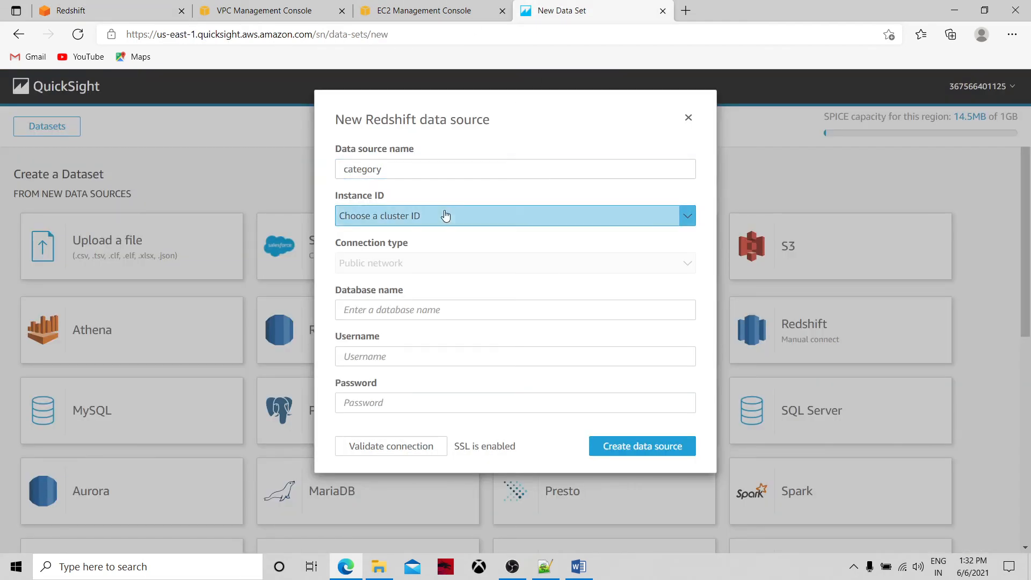
{"action": "left_click", "coordinate": [419, 240]}
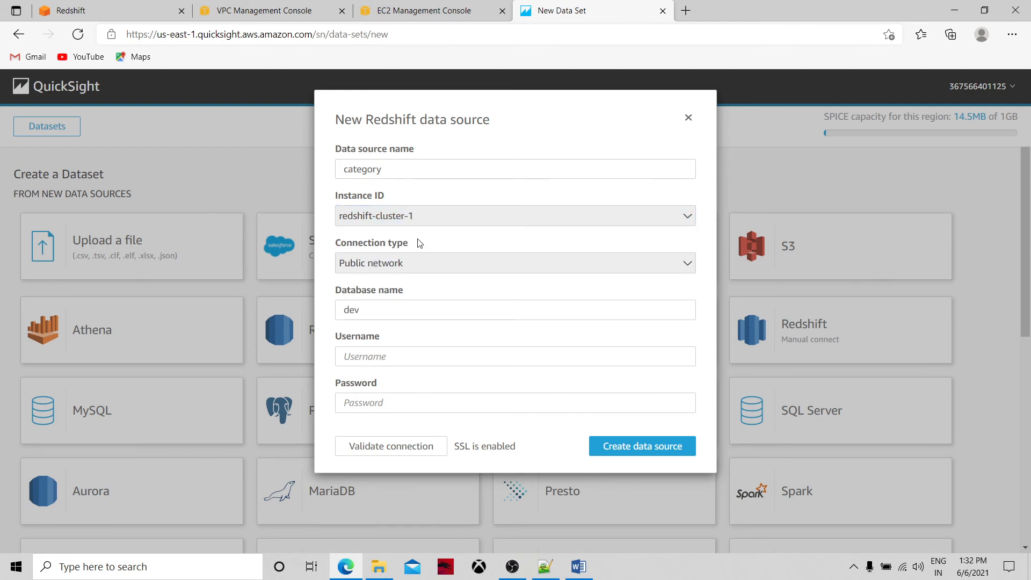
{"action": "left_click", "coordinate": [417, 263]}
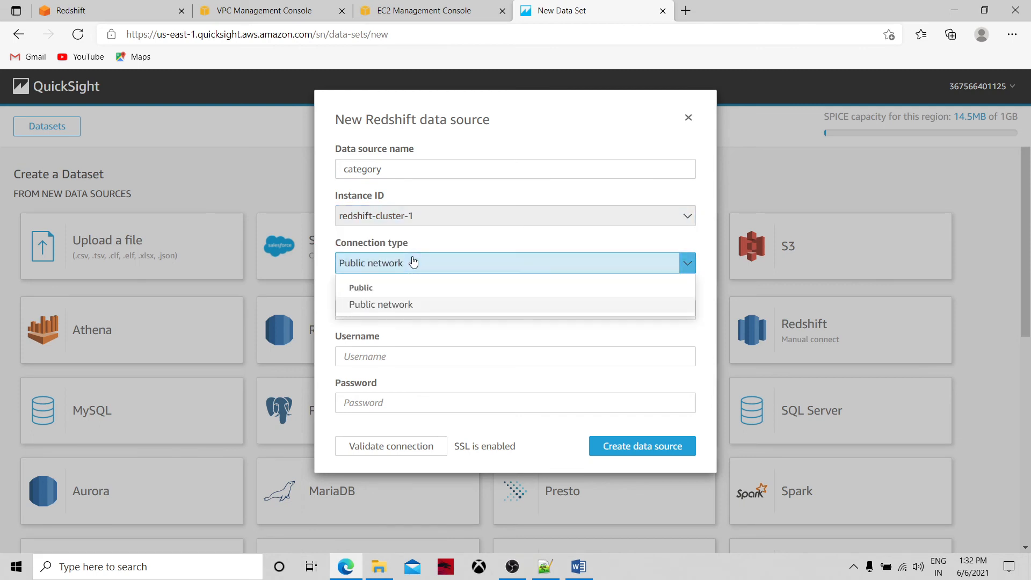
{"action": "left_click", "coordinate": [400, 311]}
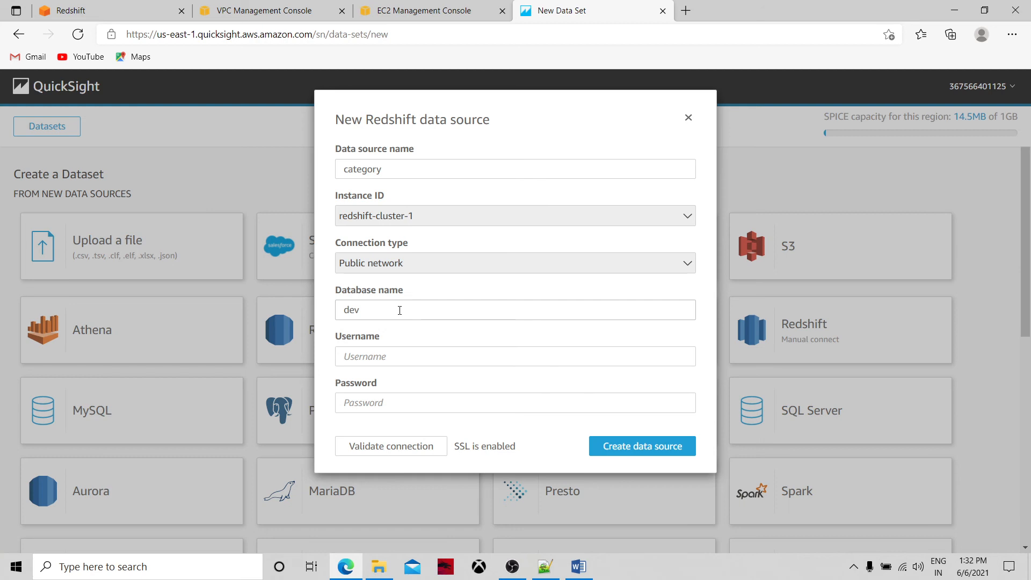
Enter the username awsuser and the database password, create the data source, and decline saving the password in the browser
{"action": "left_click", "coordinate": [387, 358]}
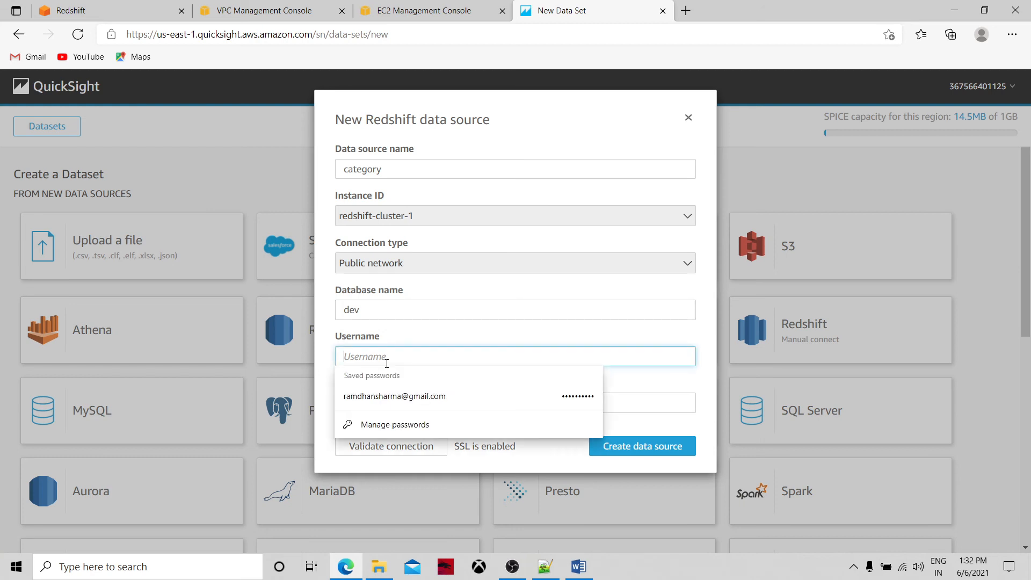
{"action": "type", "text": "awsuser"}
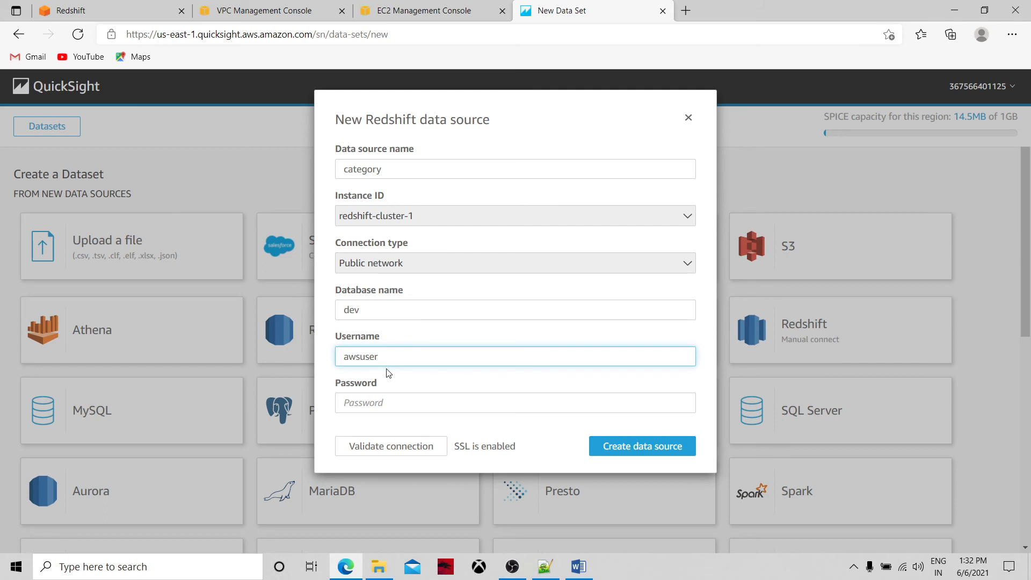
{"action": "left_click", "coordinate": [393, 402]}
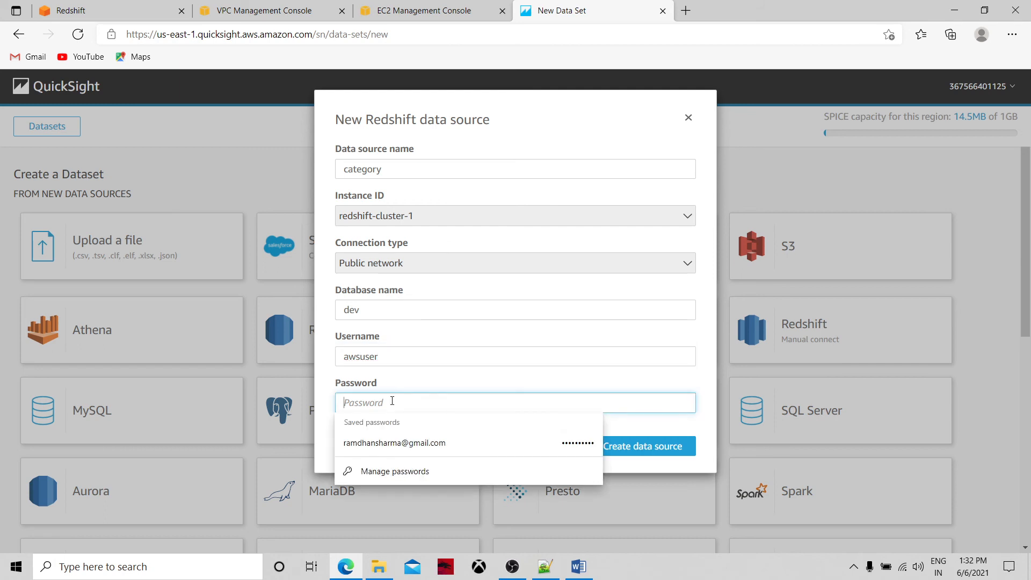
{"action": "type", "text": "••"}
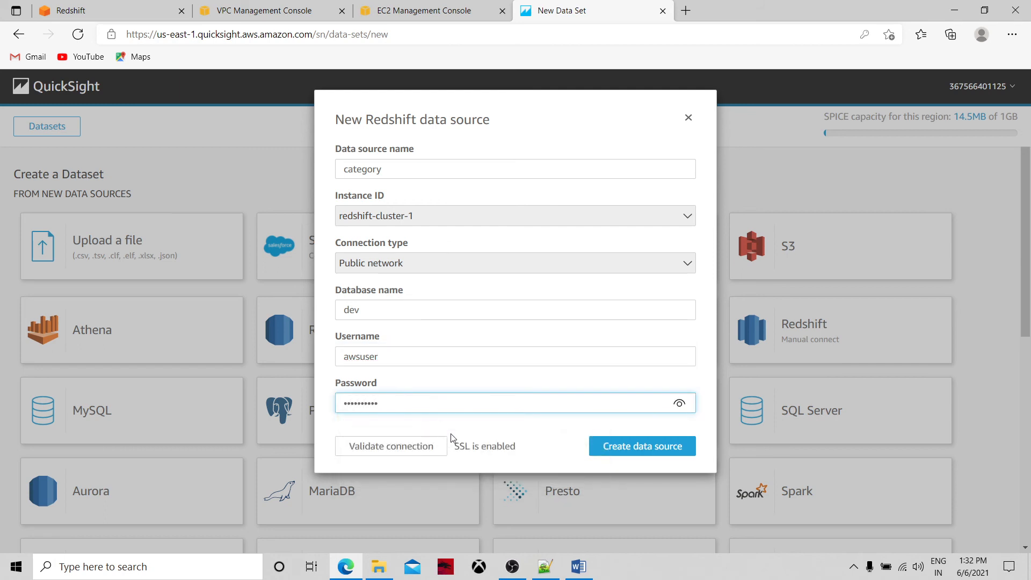
{"action": "left_click", "coordinate": [617, 453]}
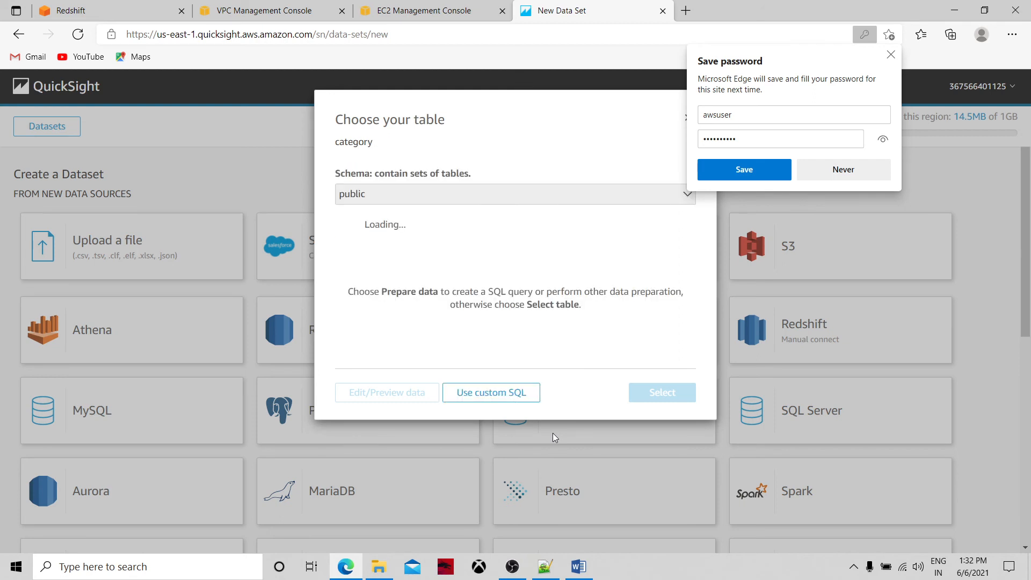
{"action": "left_click", "coordinate": [843, 171]}
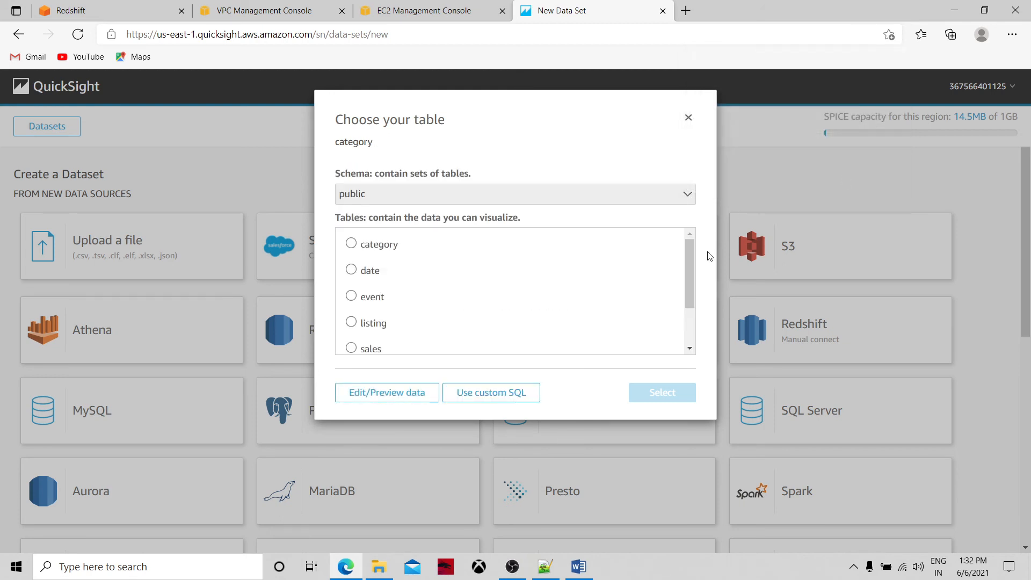
Open a custom SQL query in data preparation instead of picking a table, and name the dataset "mysqlanalysis"
{"action": "mouse_move", "coordinate": [690, 260]}
{"action": "left_mouse_down"}
{"action": "mouse_move", "coordinate": [692, 305]}
{"action": "mouse_move", "coordinate": [696, 240]}
{"action": "left_mouse_up"}
{"action": "left_click", "coordinate": [473, 395]}
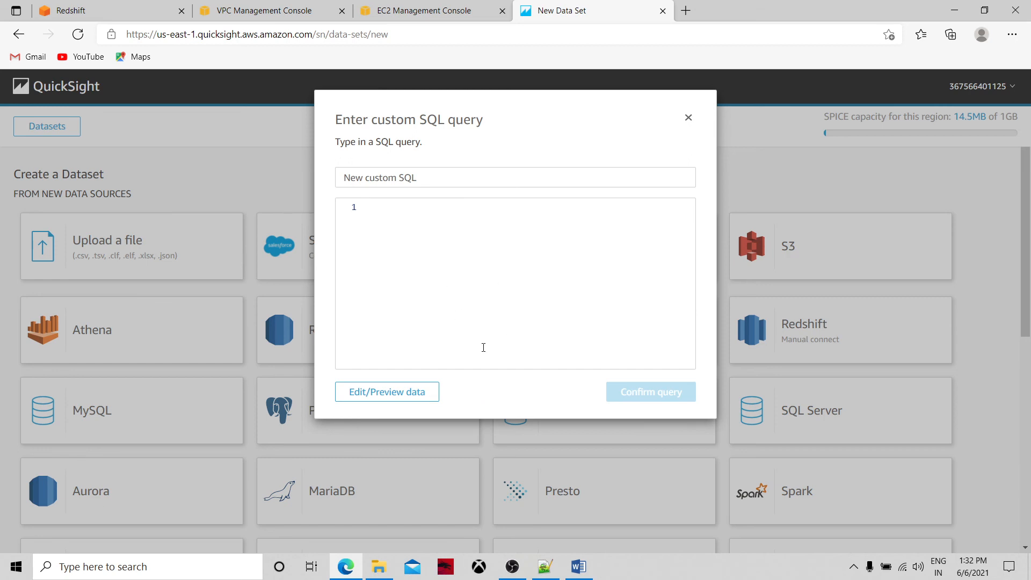
{"action": "left_click", "coordinate": [378, 392]}
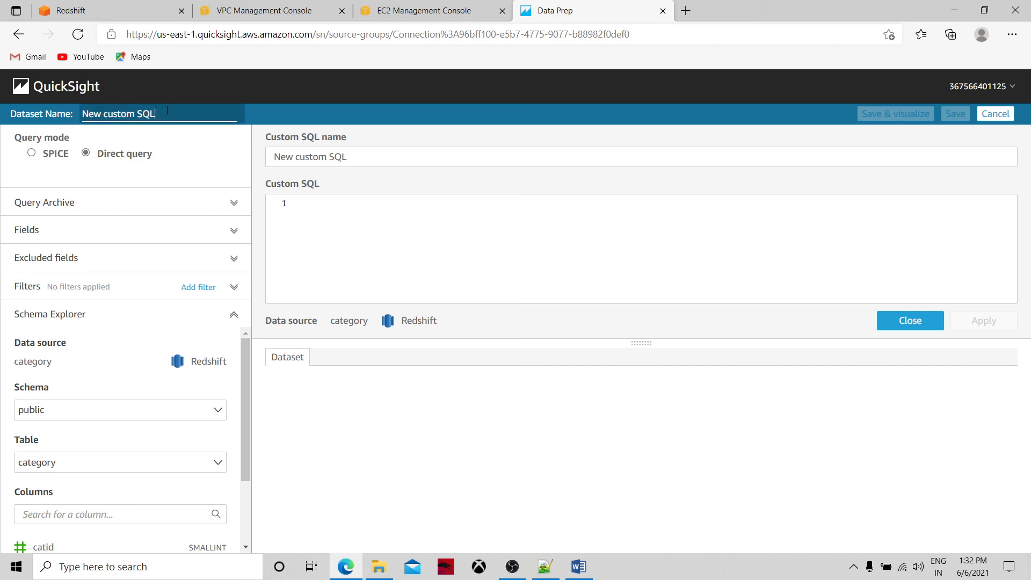
{"action": "left_click_drag", "start_coordinate": [167, 110], "coordinate": [76, 113]}
{"action": "type", "text": "mysqlanalysis"}
{"action": "left_click", "coordinate": [173, 143]}
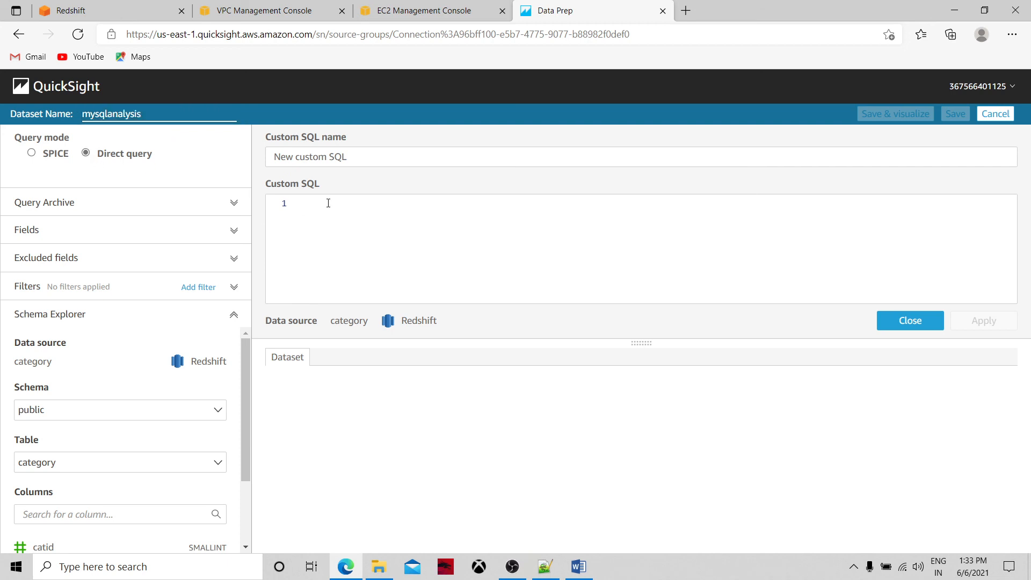
Apply the custom SQL query "select * from category" and enlarge the dataset preview to look over its rows
{"action": "type", "text": "select "}
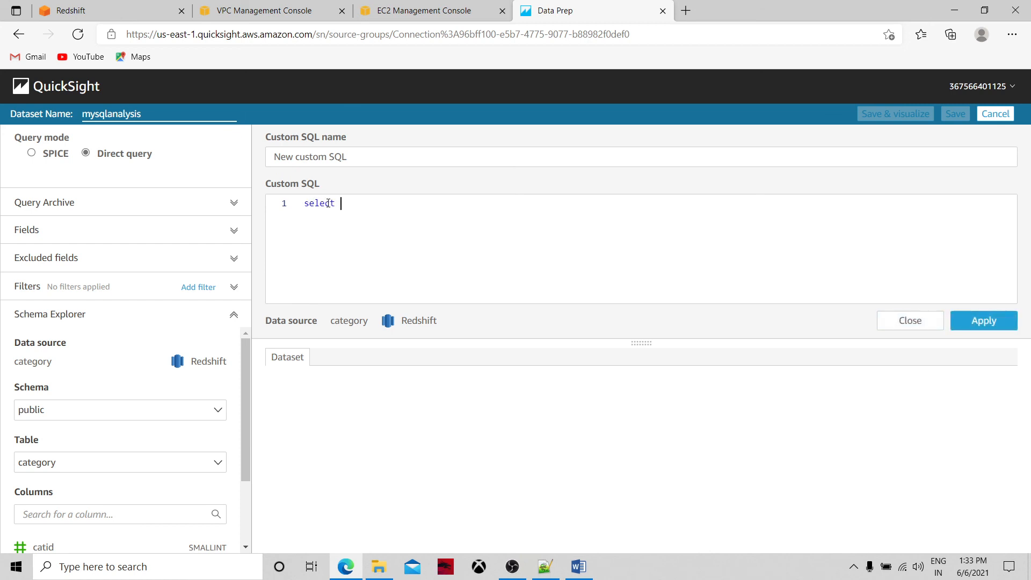
{"action": "type", "text": "* from category"}
{"action": "left_click", "coordinate": [967, 323]}
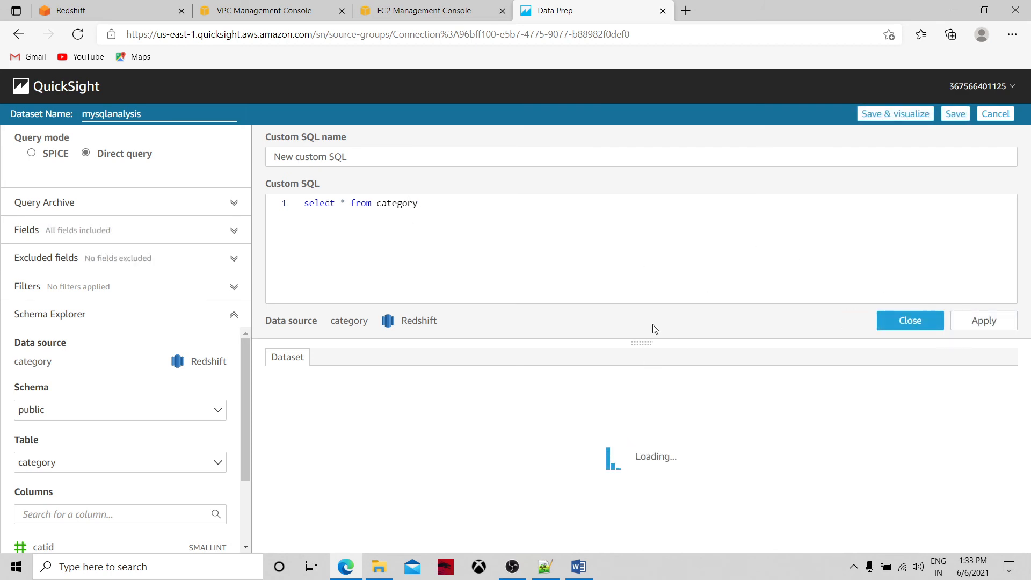
{"action": "left_click_drag", "start_coordinate": [642, 341], "coordinate": [637, 288]}
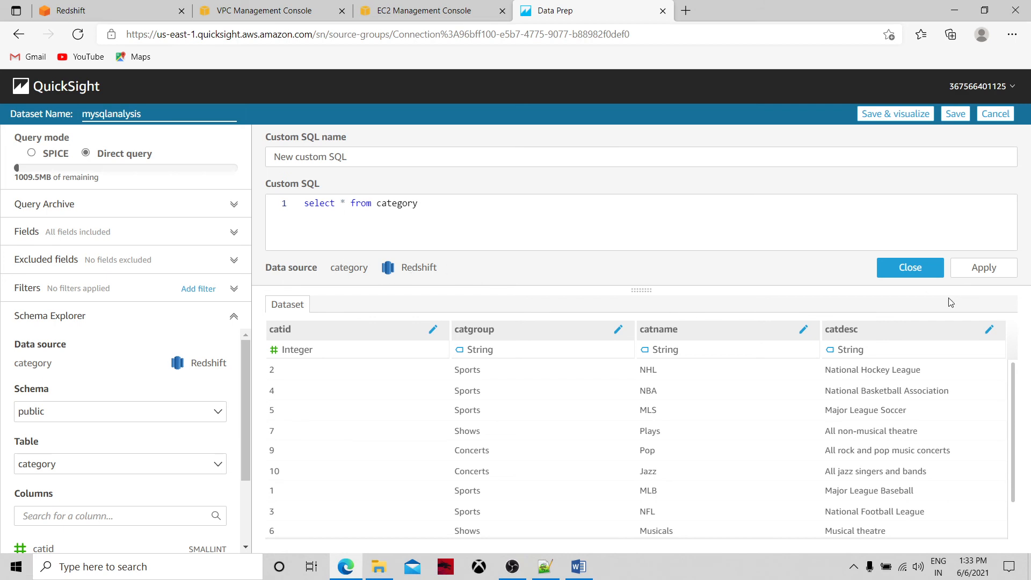
{"action": "left_click_drag", "start_coordinate": [1014, 383], "coordinate": [1013, 344]}
Set the dataset's query mode to SPICE, and save and visualize it after reviewing its query archive and fields
{"action": "left_click", "coordinate": [235, 207]}
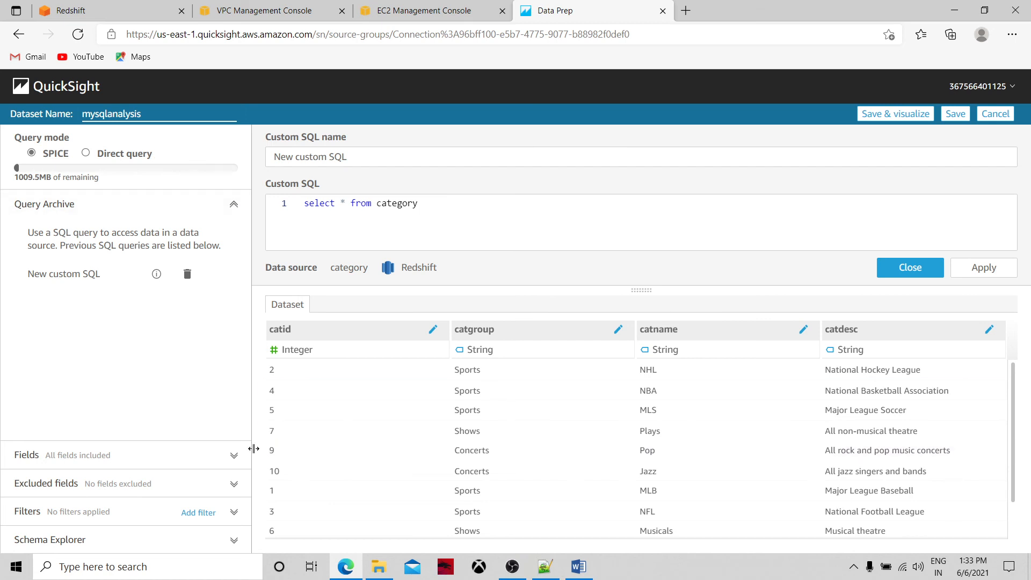
{"action": "left_click", "coordinate": [235, 455]}
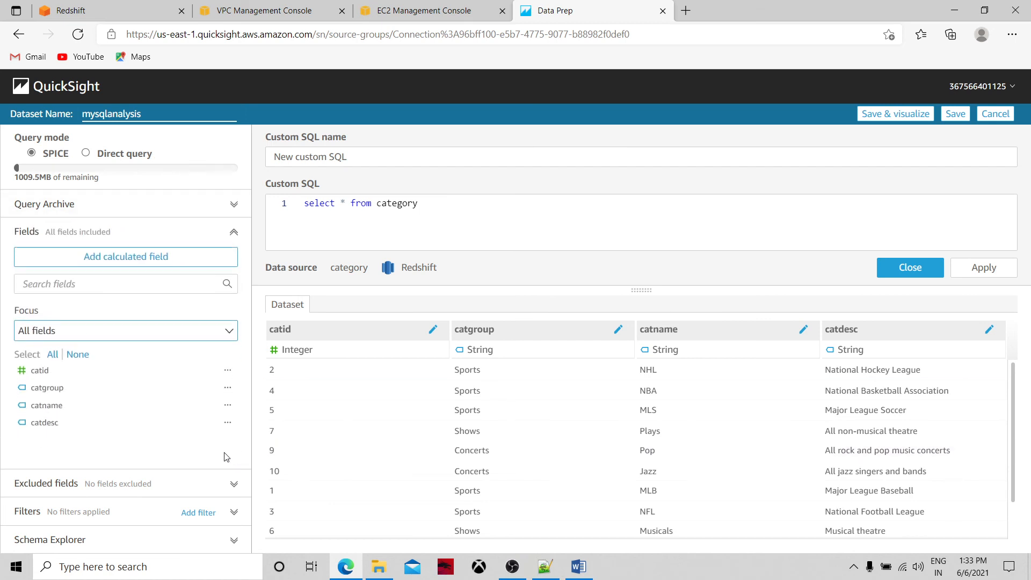
{"action": "left_click", "coordinate": [237, 489]}
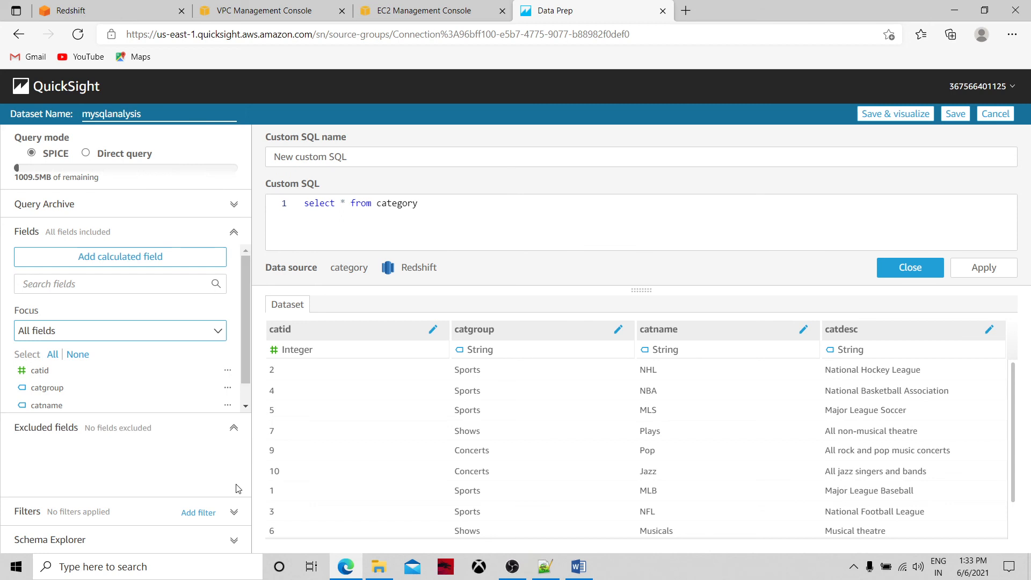
{"action": "left_click", "coordinate": [910, 268]}
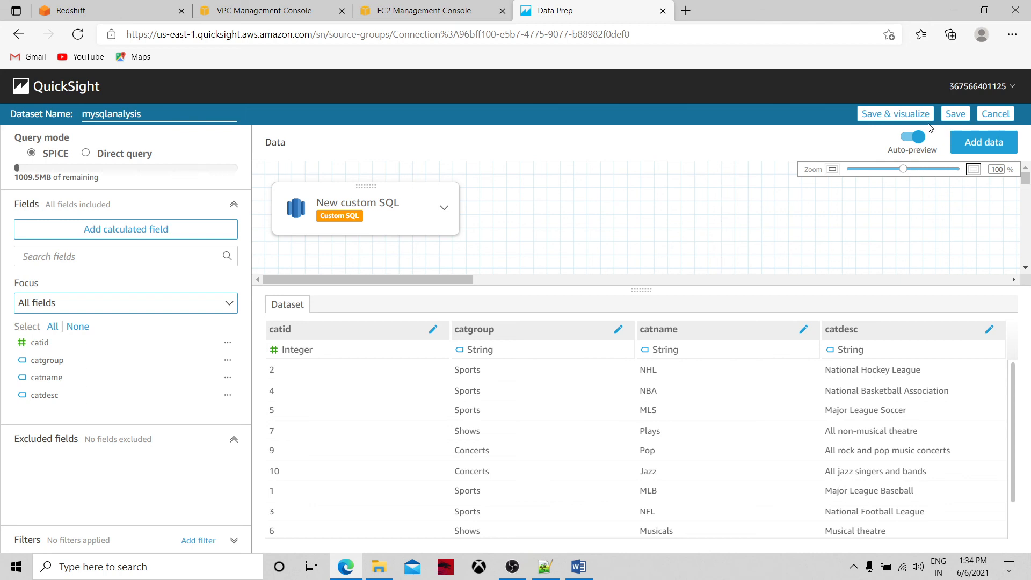
{"action": "left_click", "coordinate": [894, 118]}
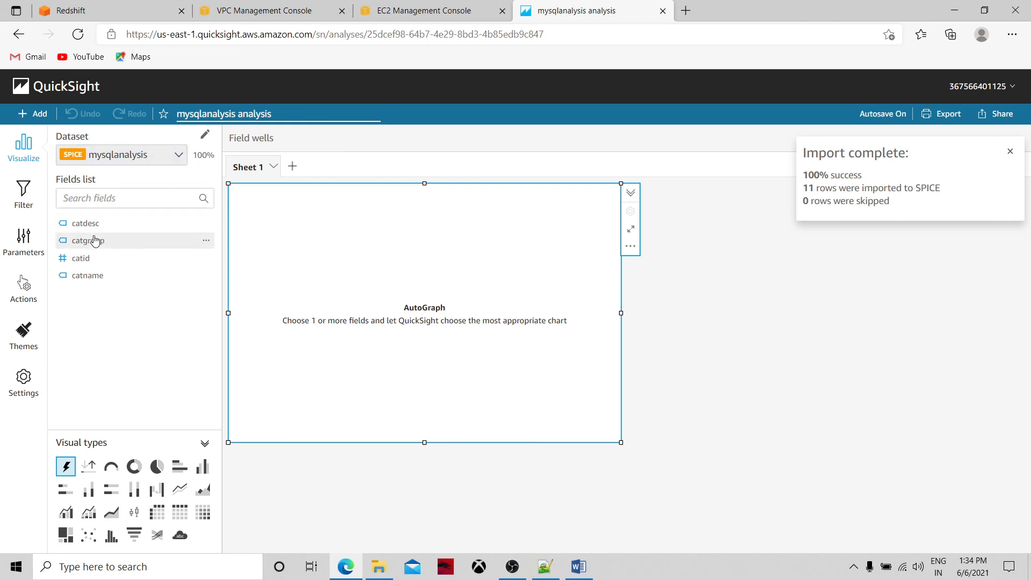
Add the catgroup field to the empty visual and widen the resulting bar chart
{"action": "left_click_drag", "start_coordinate": [89, 240], "coordinate": [362, 271]}
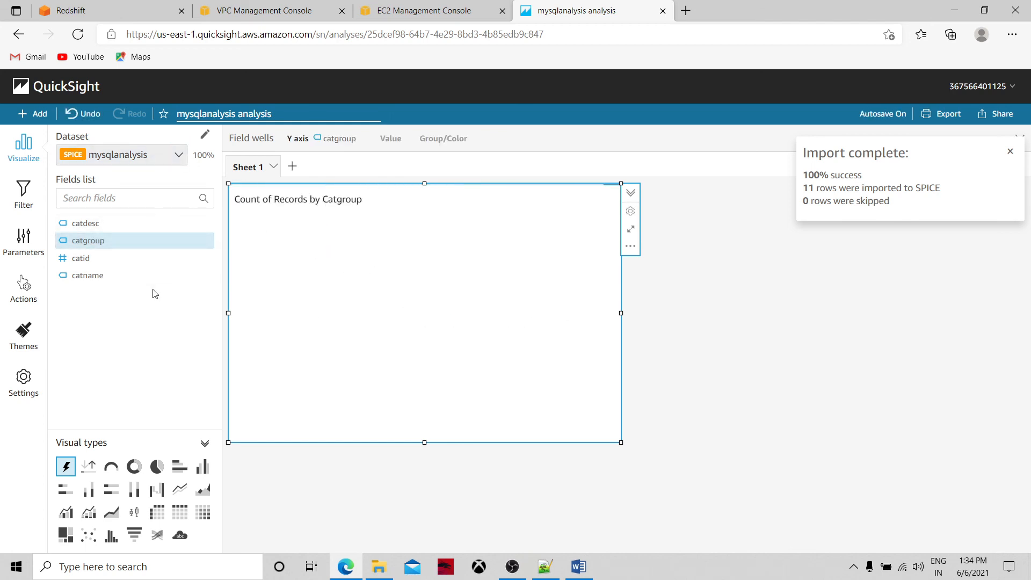
{"action": "left_click_drag", "start_coordinate": [78, 264], "coordinate": [481, 303]}
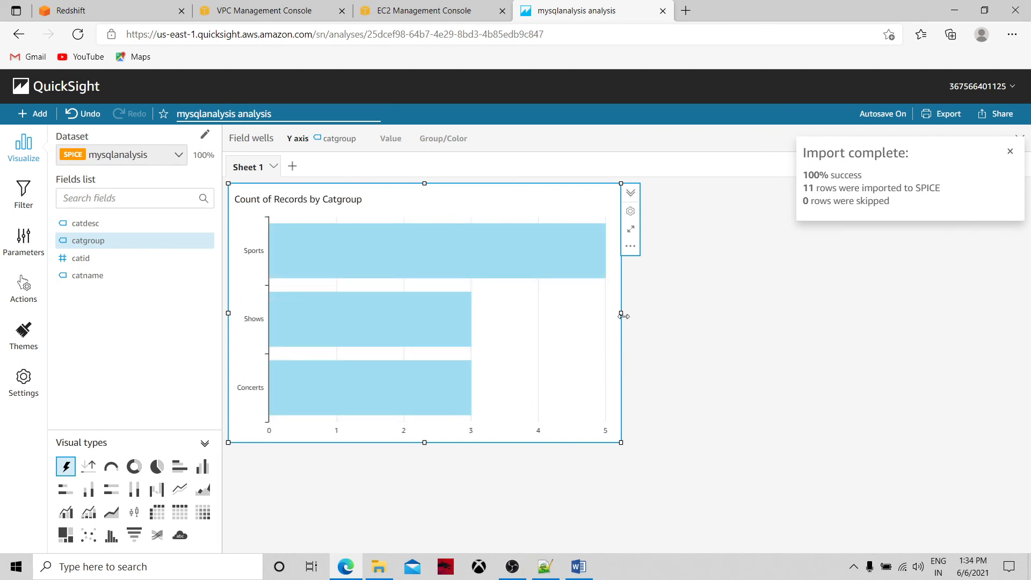
{"action": "left_click_drag", "start_coordinate": [621, 313], "coordinate": [754, 322]}
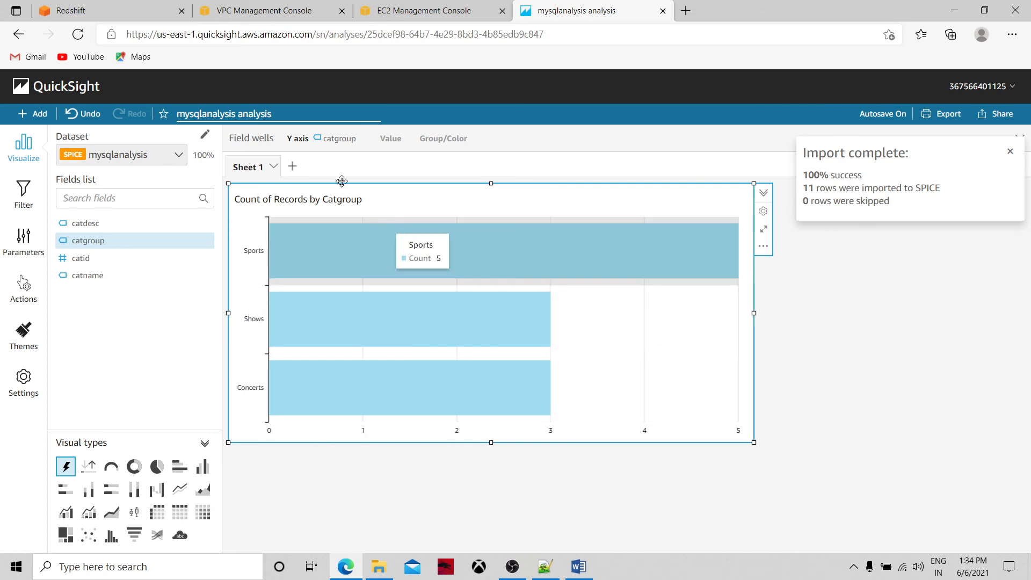
Add catname to the catgroup bar chart as its group/color dimension, and change the visual type to a donut chart
{"action": "left_click", "coordinate": [434, 140]}
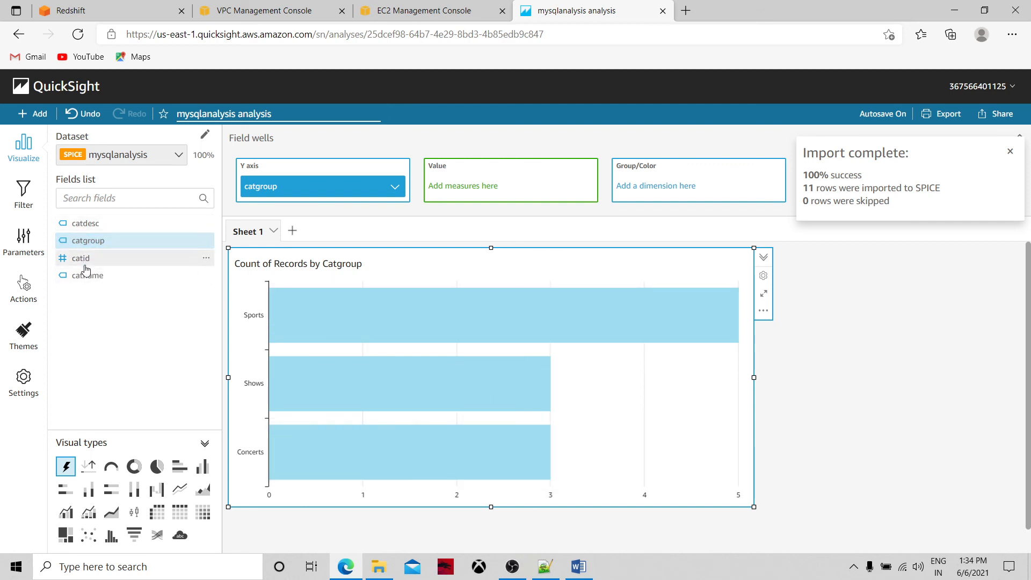
{"action": "left_click_drag", "start_coordinate": [85, 278], "coordinate": [430, 319]}
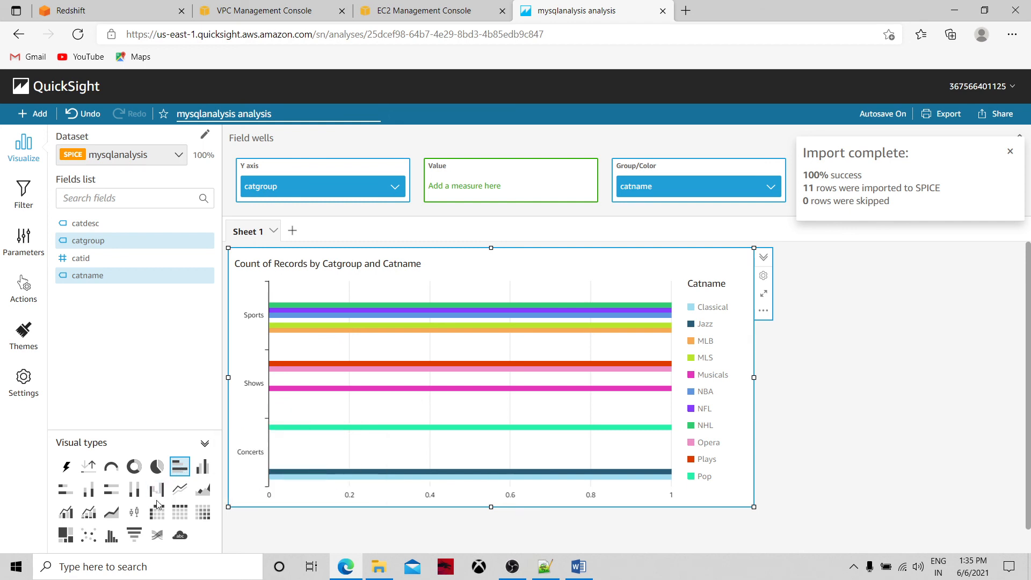
{"action": "left_click", "coordinate": [138, 468]}
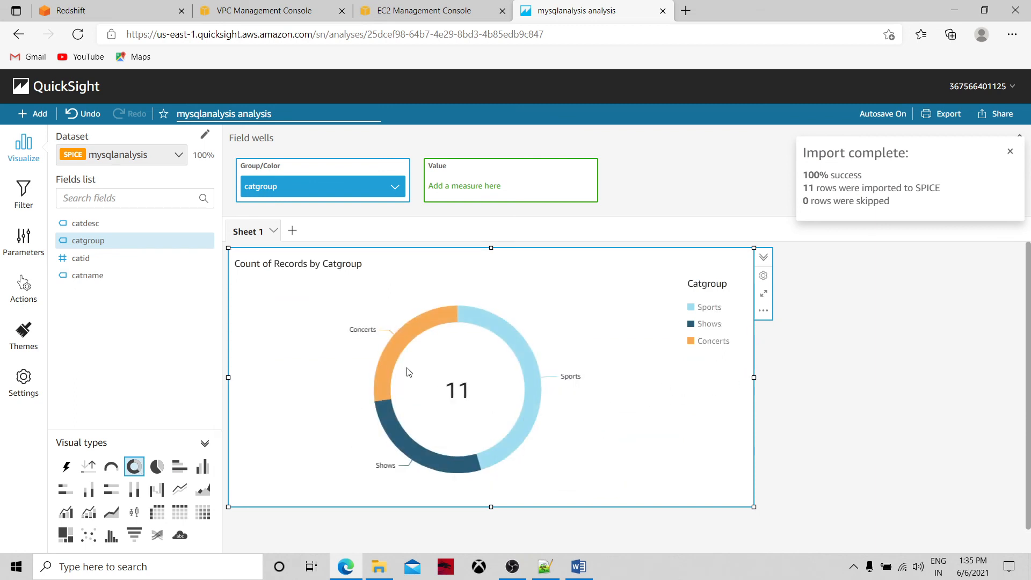
Inspect the donut chart's catgroup segments, and try the visual as a histogram before changing it to a Sankey diagram
{"action": "mouse_move", "coordinate": [533, 418]}
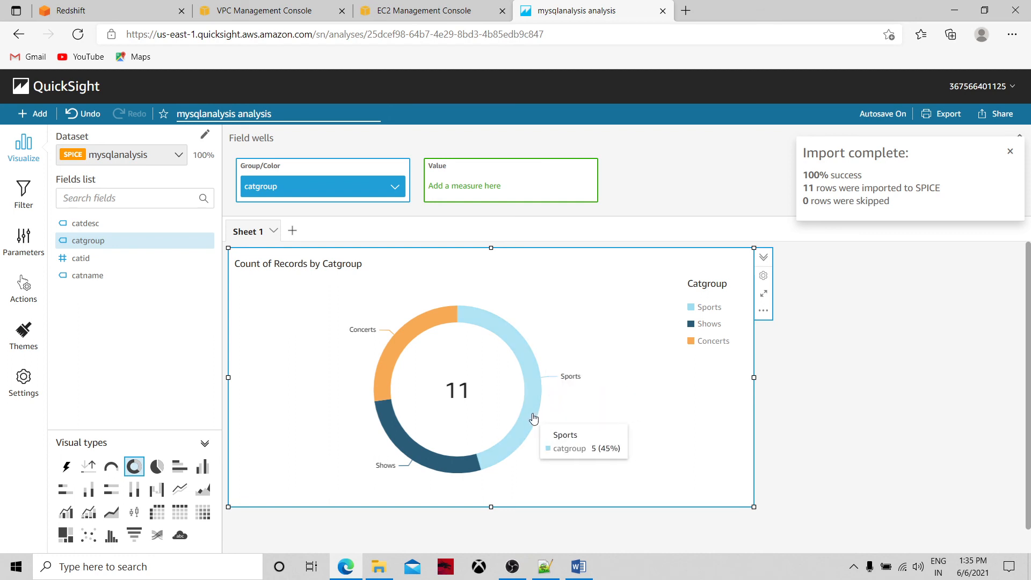
{"action": "mouse_move", "coordinate": [402, 316]}
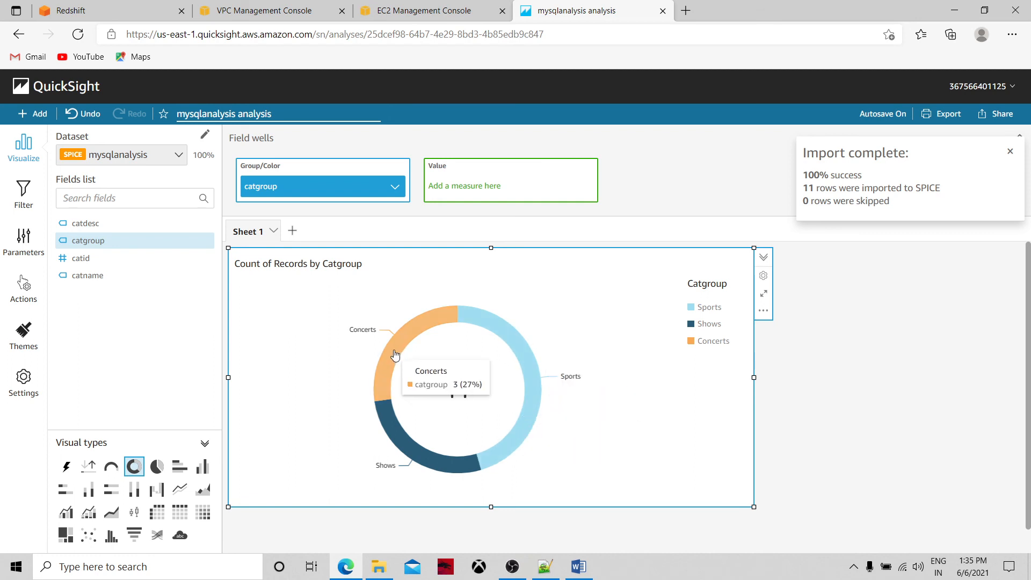
{"action": "mouse_move", "coordinate": [404, 436]}
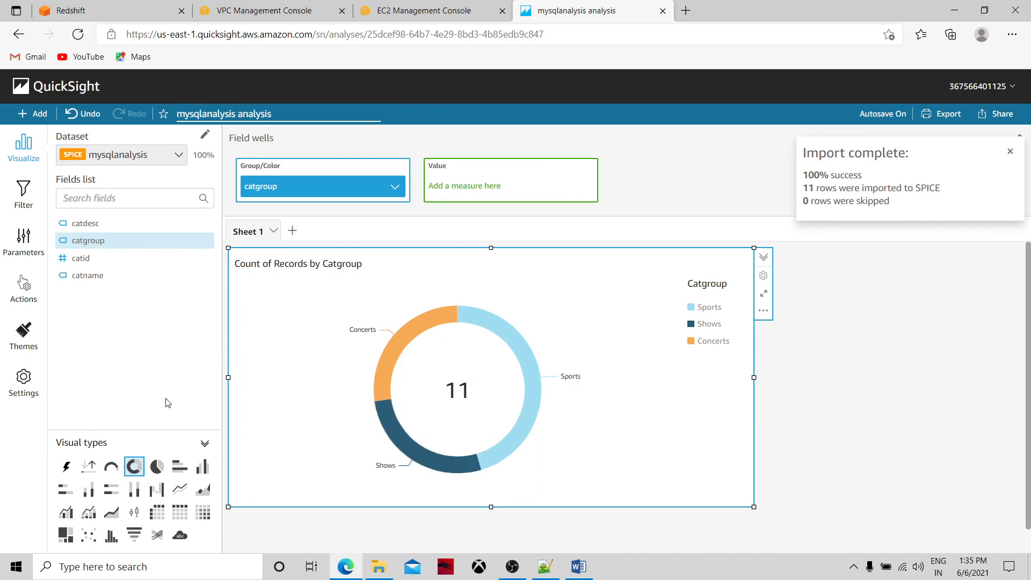
{"action": "left_click", "coordinate": [111, 539]}
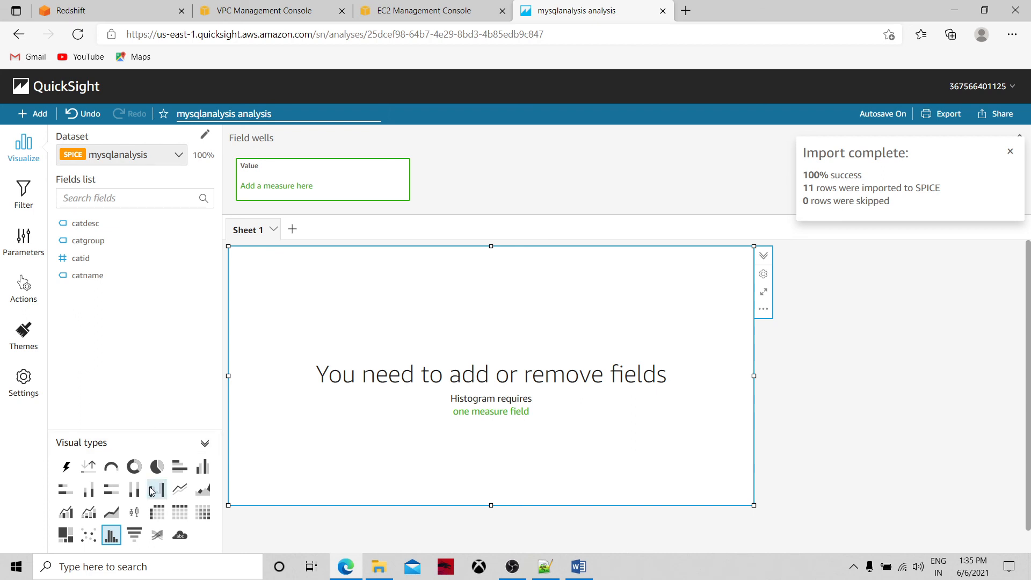
{"action": "left_click", "coordinate": [160, 537]}
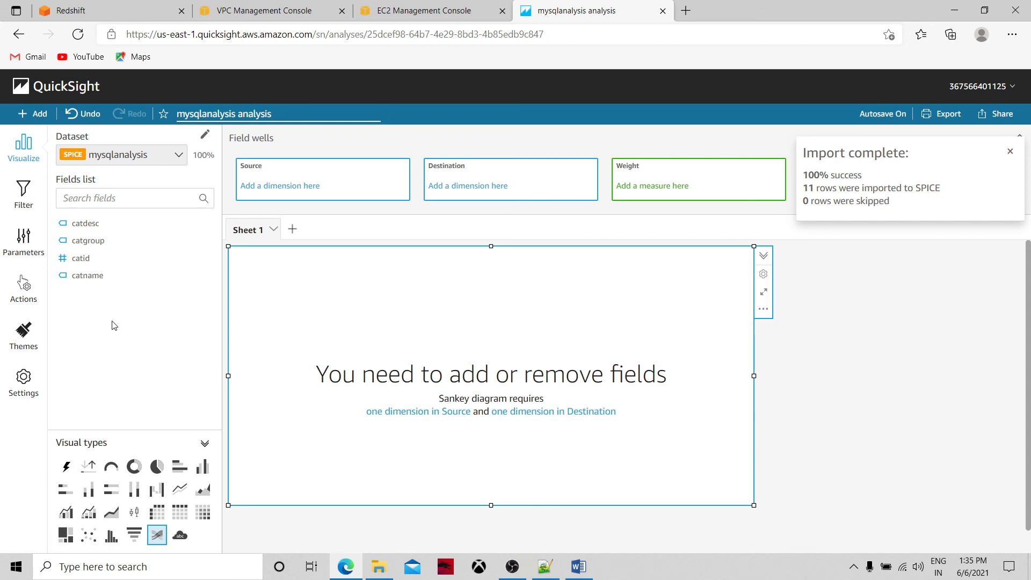
Review the Redshift query editor, the Amazon-QuickSight-access security group and the EC2 console, and return to the mysqlanalysis analysis in QuickSight
{"action": "left_click", "coordinate": [113, 11]}
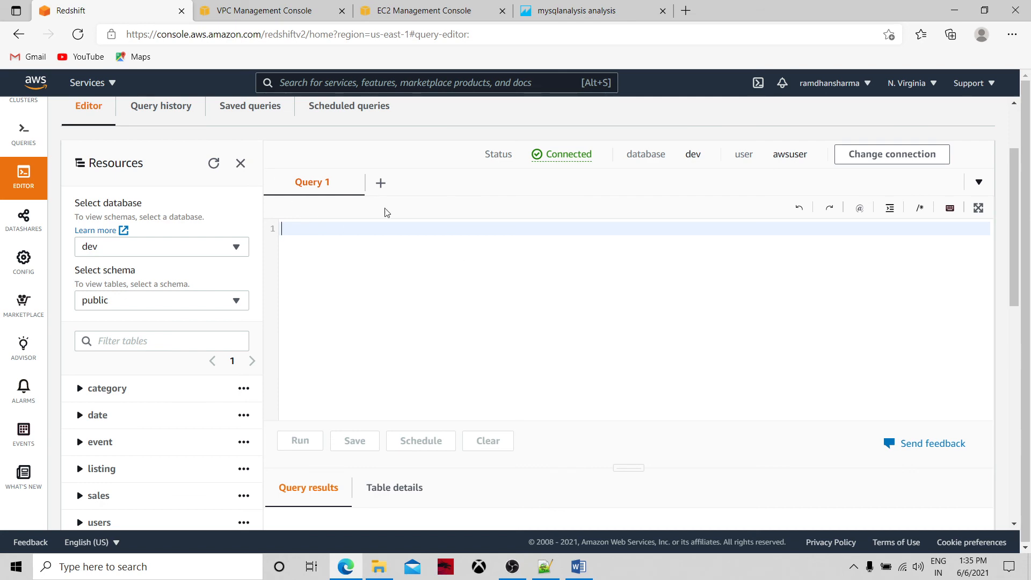
{"action": "left_click", "coordinate": [293, 18]}
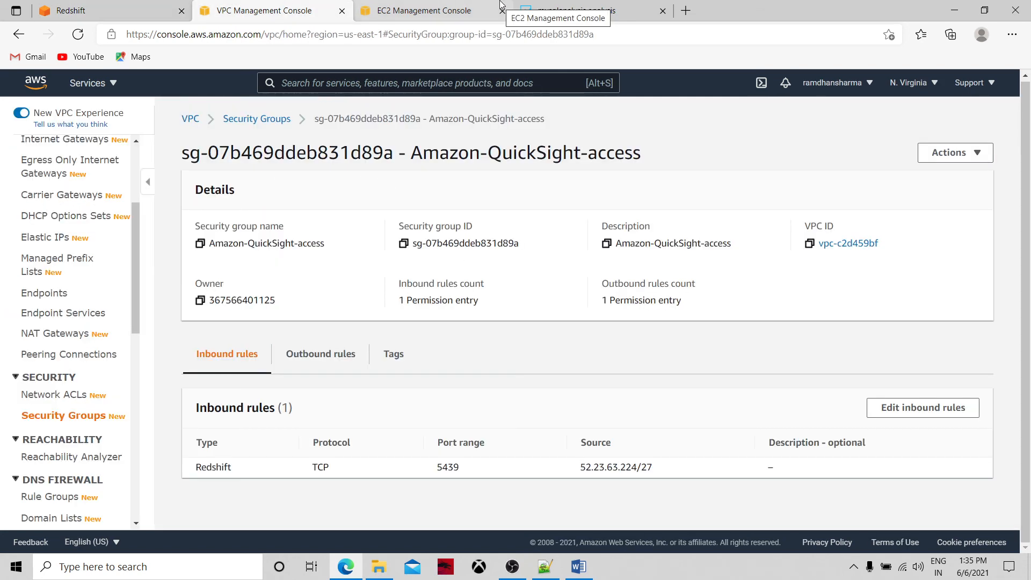
{"action": "left_click", "coordinate": [473, 7]}
{"action": "left_click", "coordinate": [573, 8]}
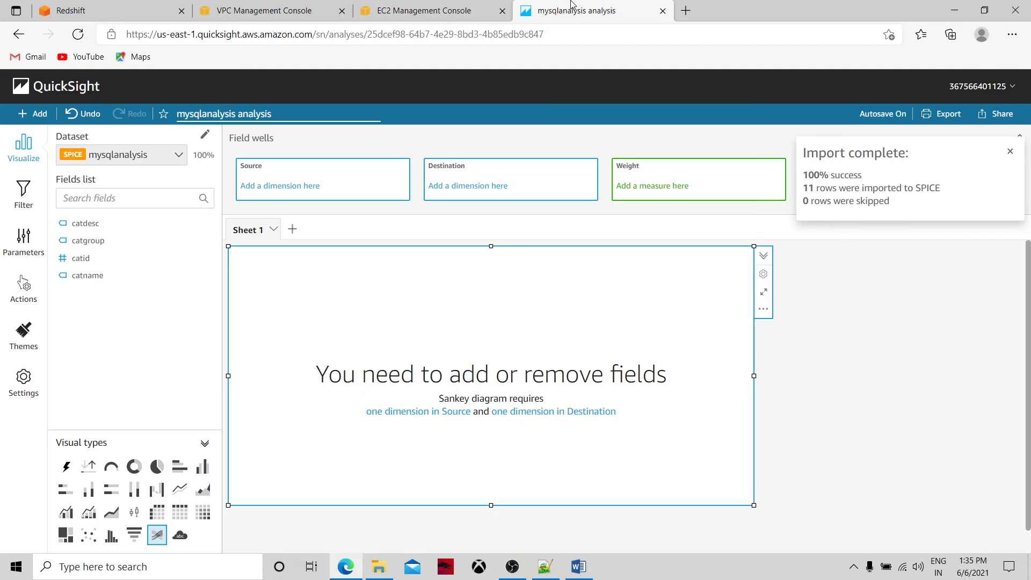